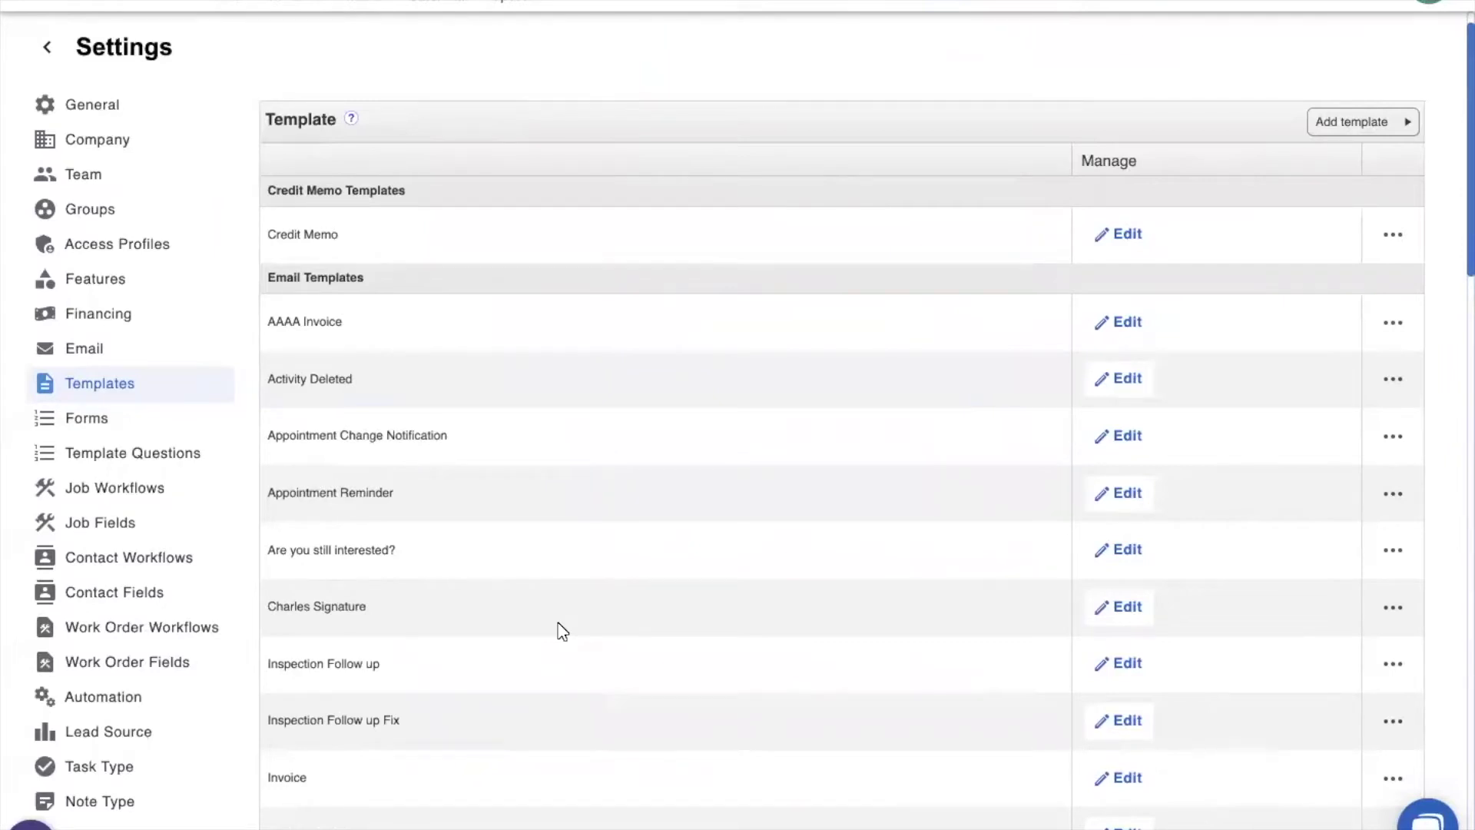
Step: Start a new Estimate template with the first design layout and review its options and preview
{"action": "left_click", "coordinate": [1321, 121]}
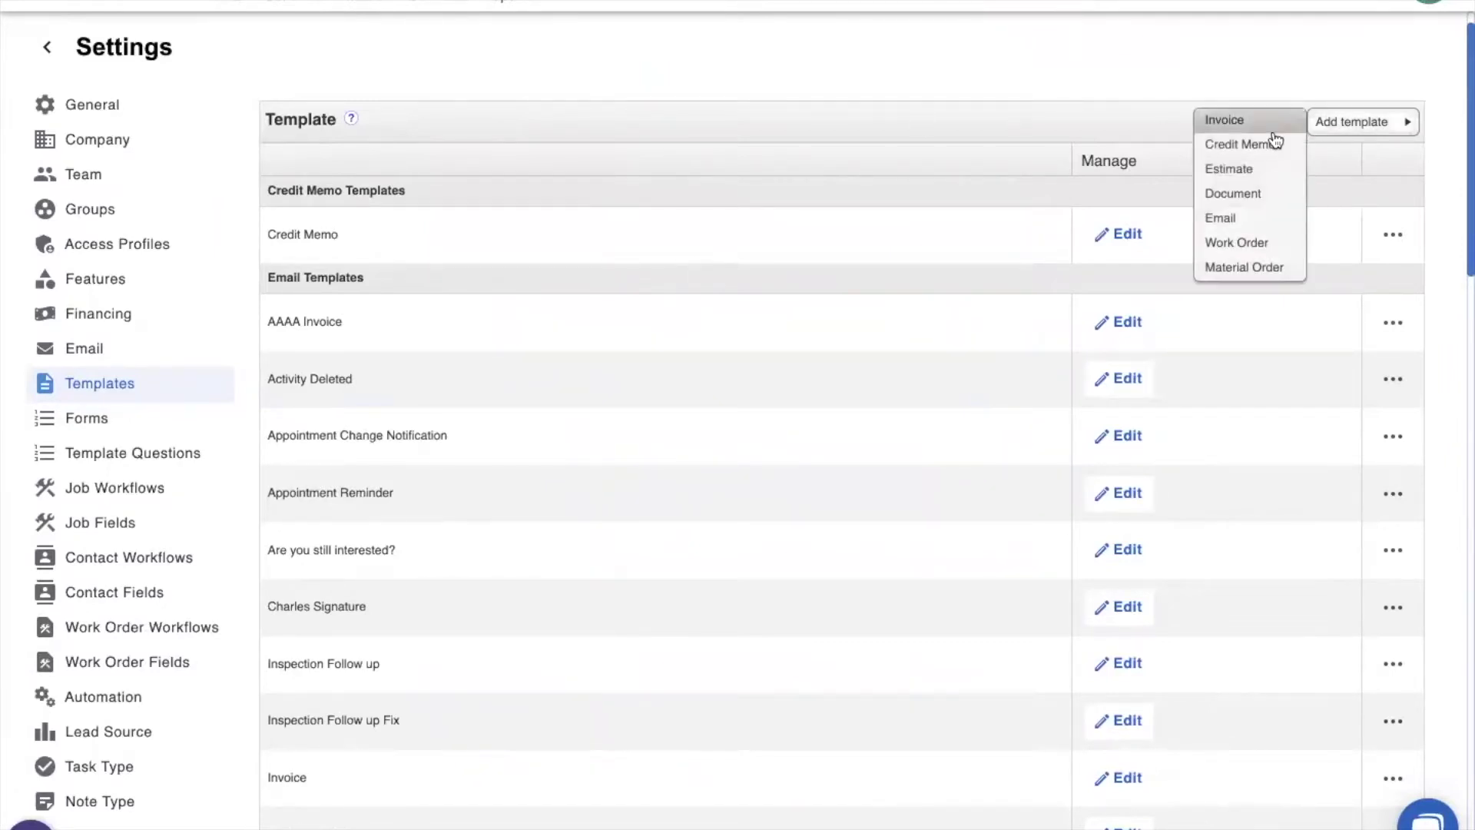
{"action": "left_click", "coordinate": [1242, 167]}
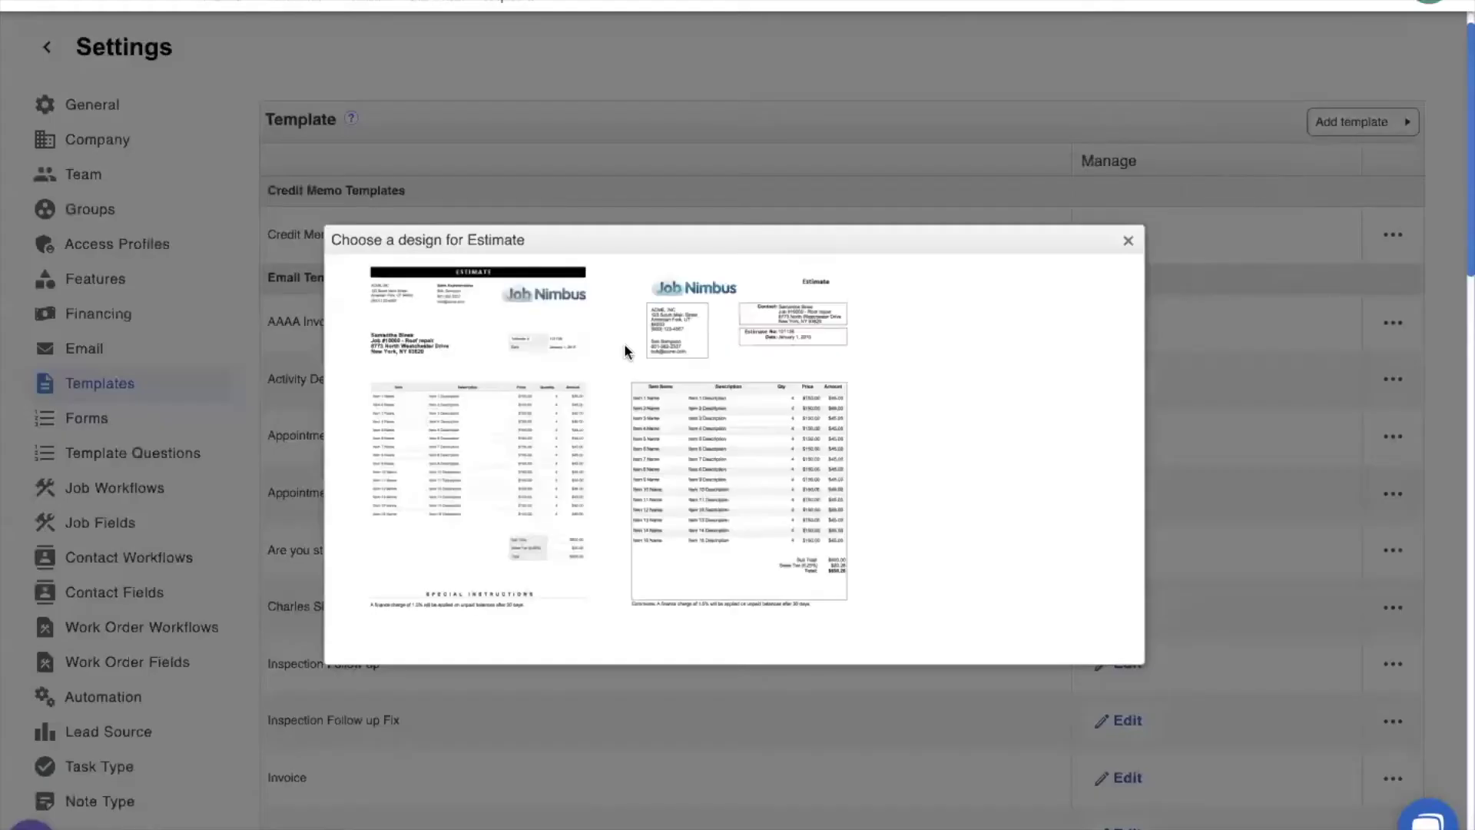
{"action": "left_click", "coordinate": [547, 388]}
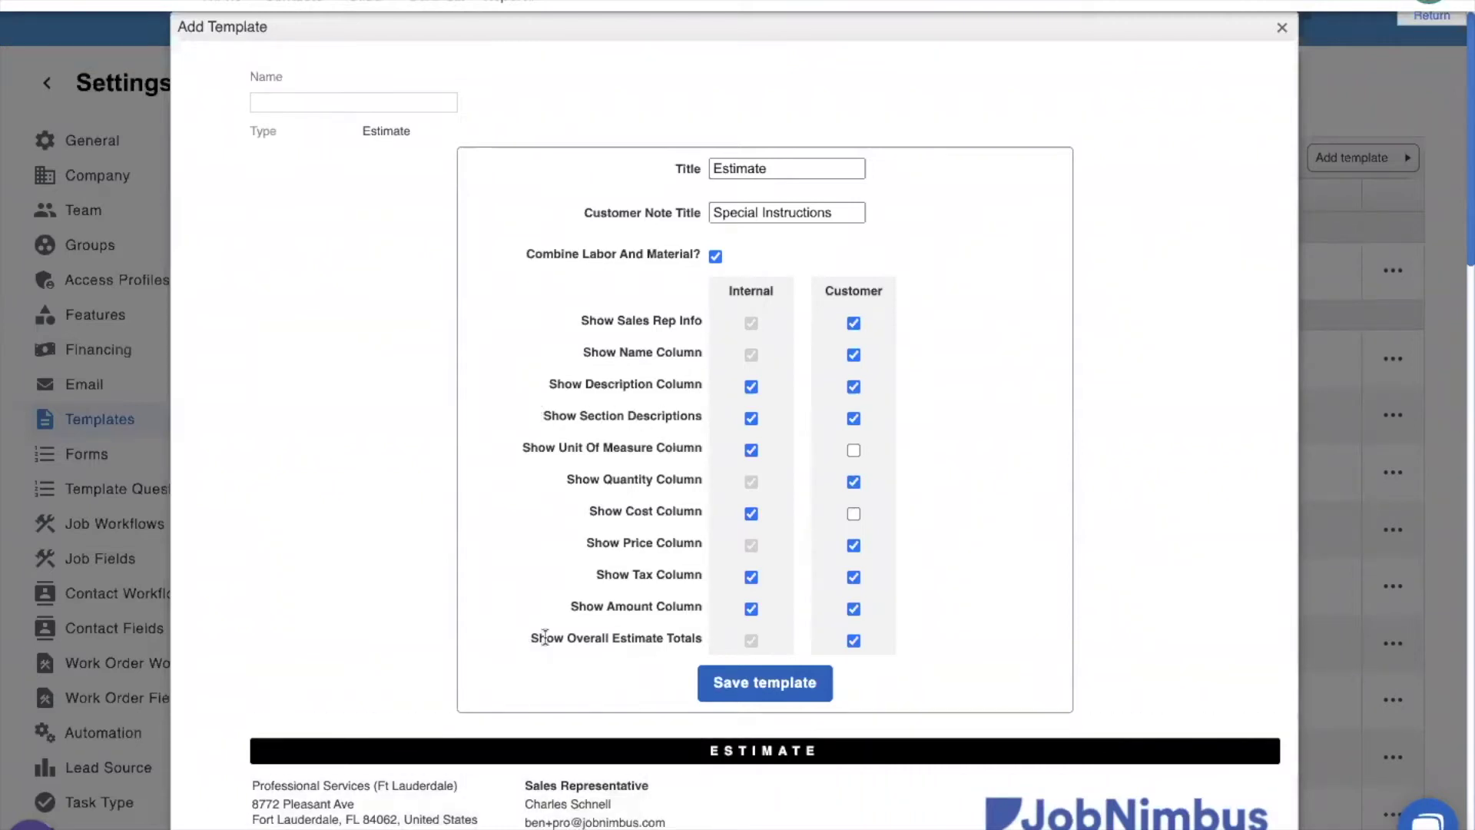
{"action": "scroll", "coordinate": [675, 634], "scroll_direction": "down", "scroll_amount": 10}
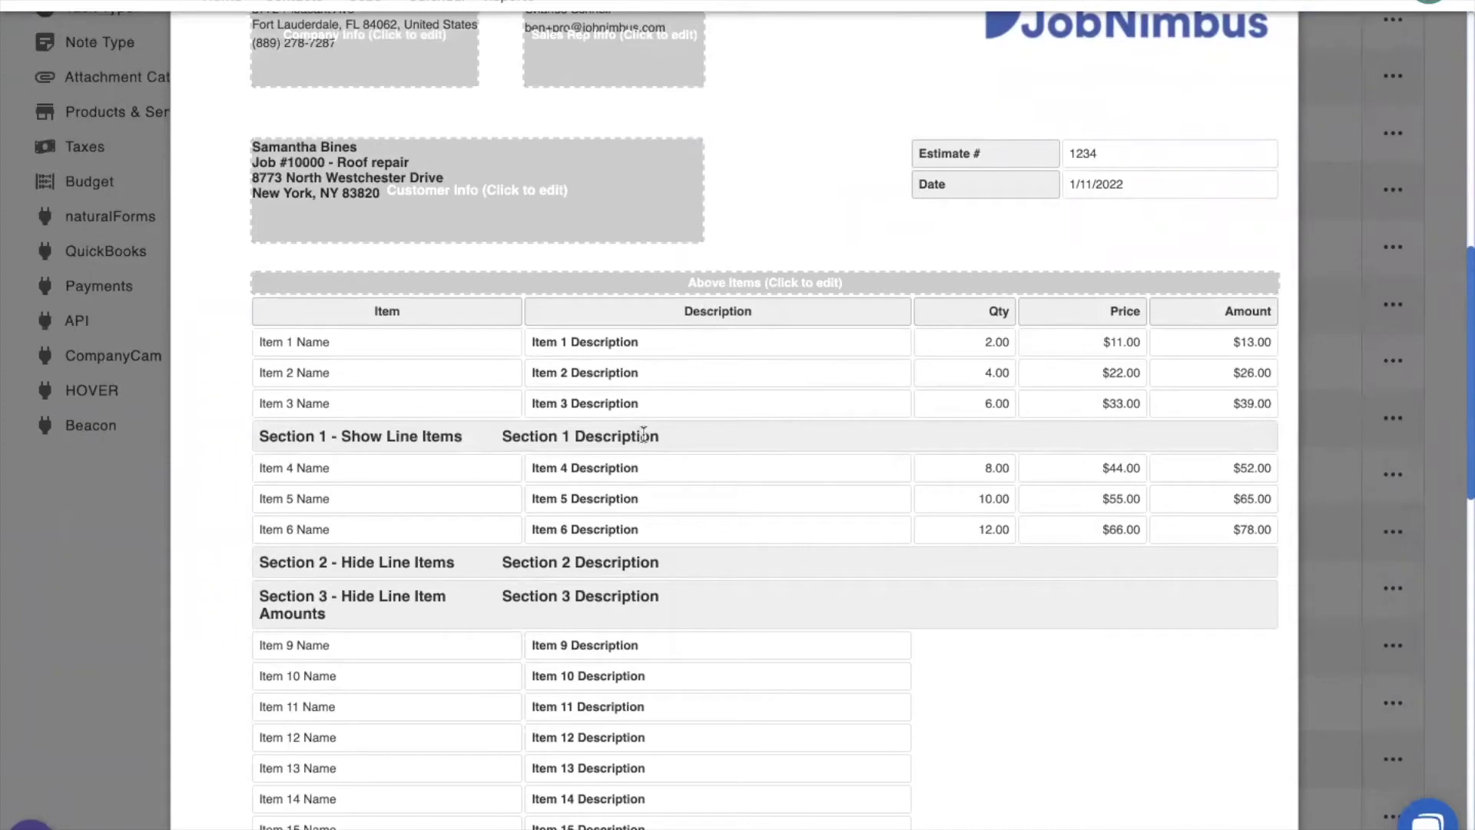
{"action": "scroll", "coordinate": [635, 434], "scroll_direction": "up", "scroll_amount": 10}
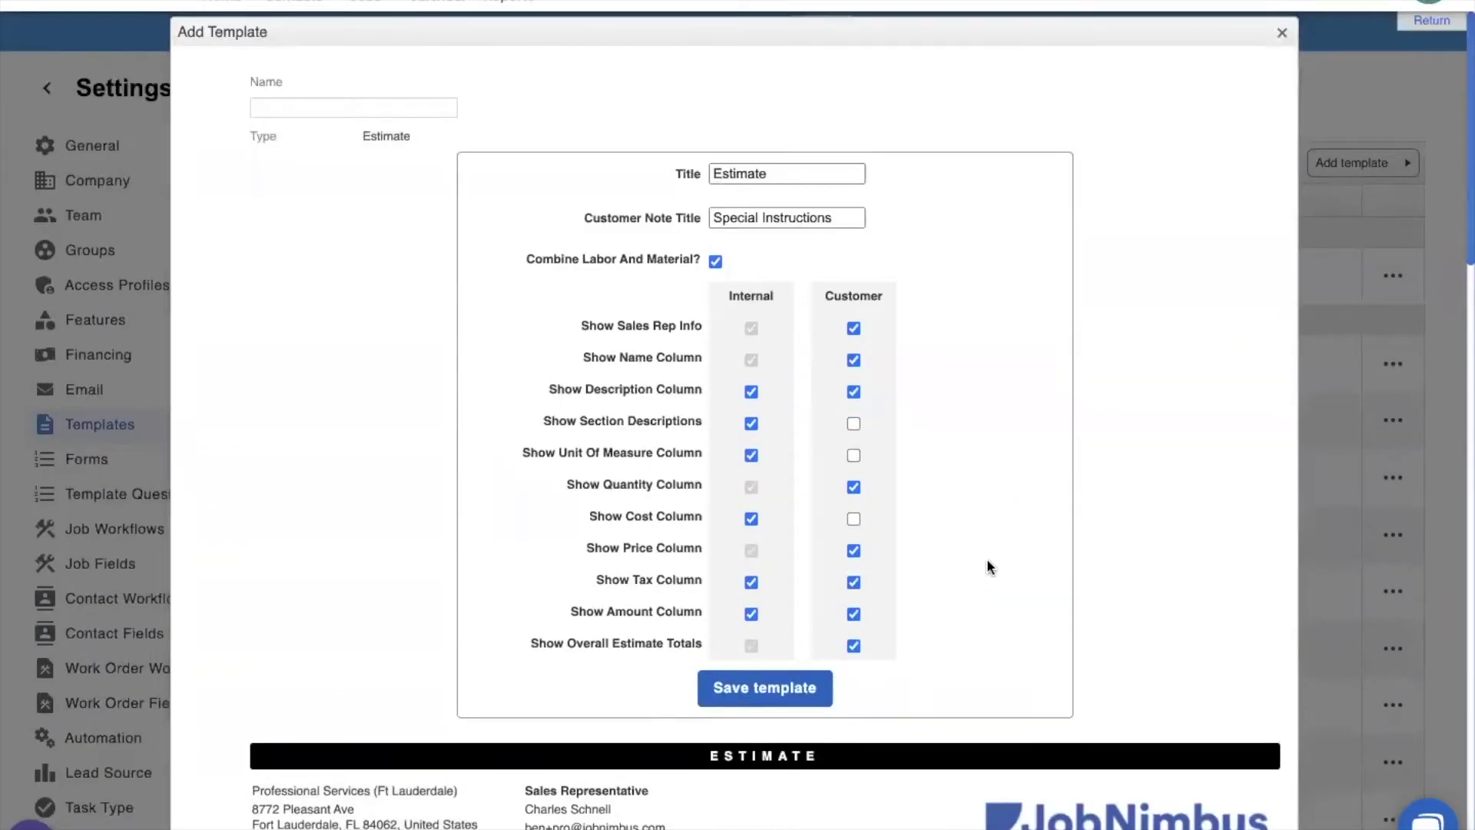
{"action": "scroll", "coordinate": [986, 558], "scroll_direction": "down", "scroll_amount": 8}
{"action": "scroll", "coordinate": [593, 689], "scroll_direction": "up", "scroll_amount": 8}
{"action": "scroll", "coordinate": [1005, 461], "scroll_direction": "down", "scroll_amount": 3}
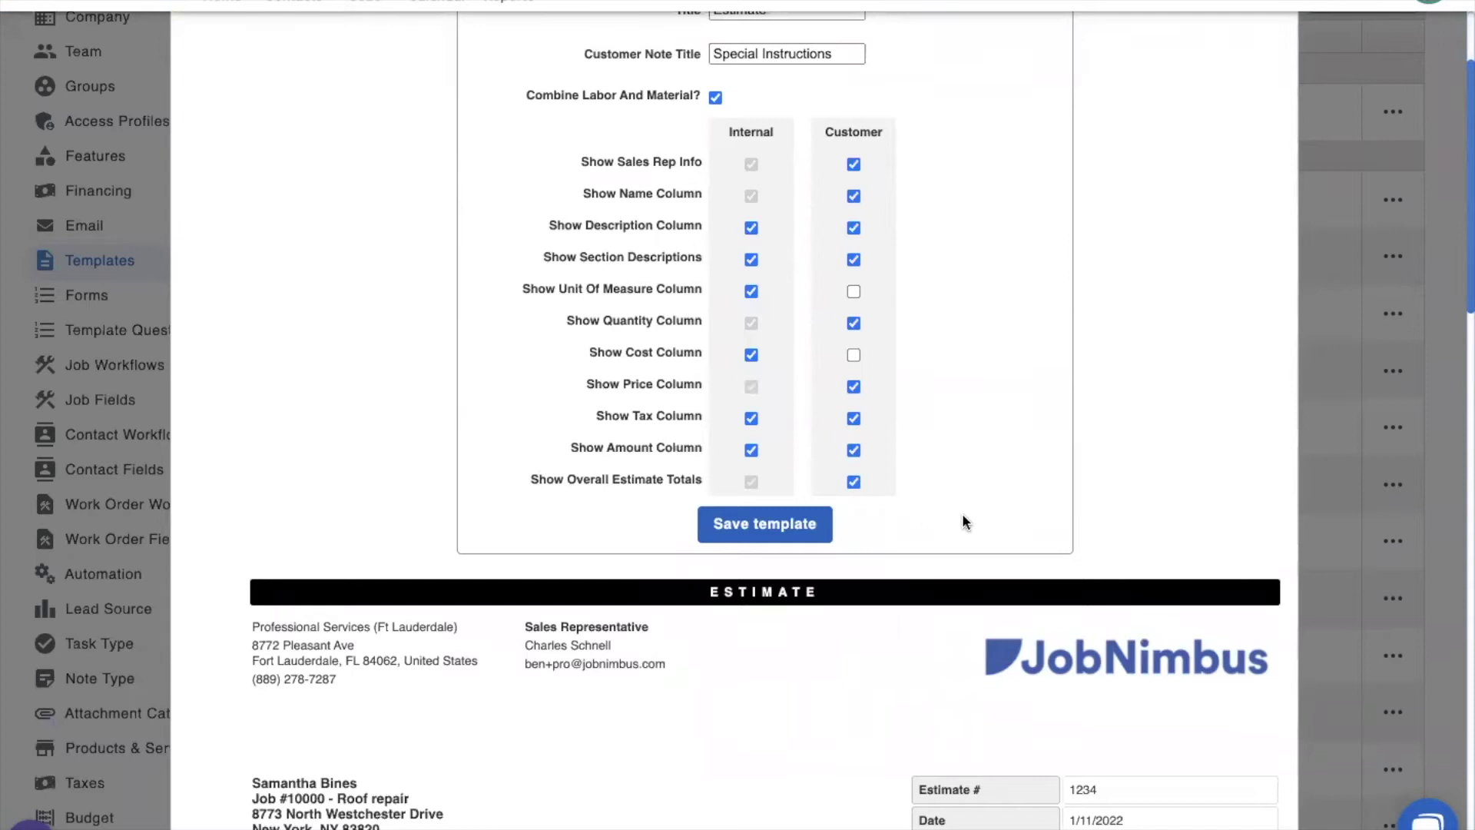
{"action": "scroll", "coordinate": [962, 515], "scroll_direction": "down", "scroll_amount": 20}
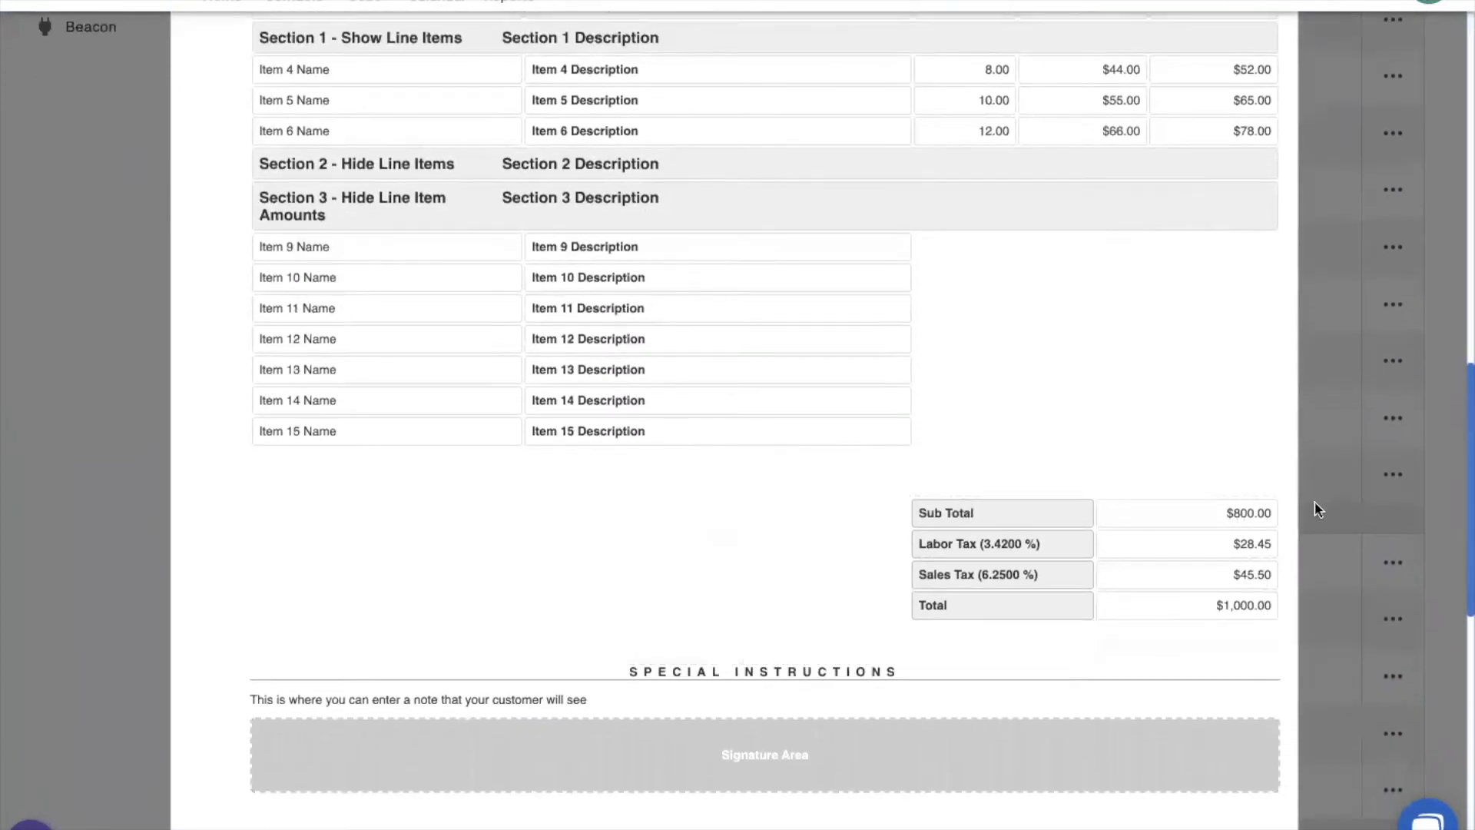
{"action": "mouse_move", "coordinate": [1031, 596]}
{"action": "scroll", "coordinate": [1007, 554], "scroll_direction": "up", "scroll_amount": 1}
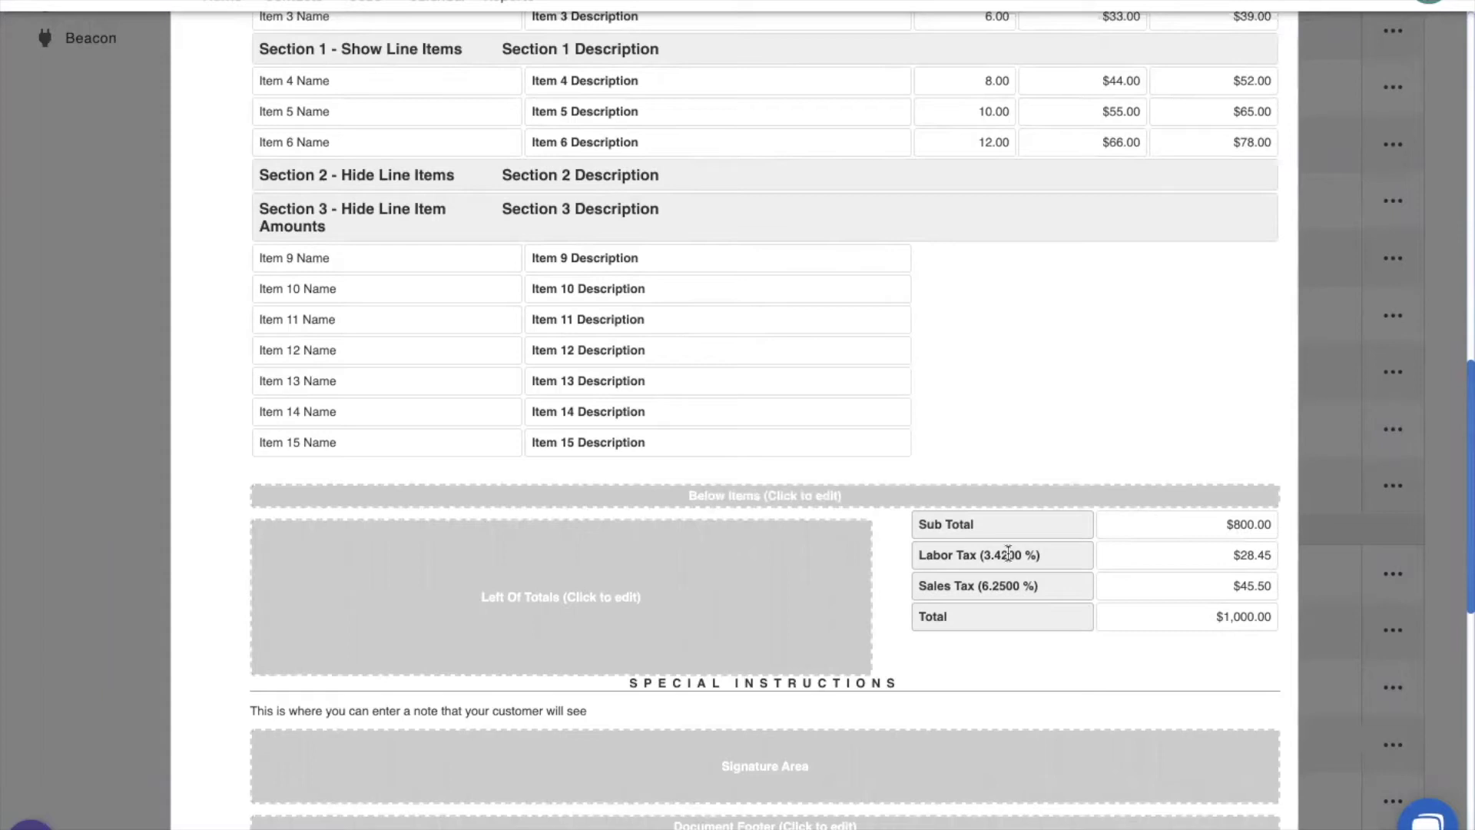
Step: Untick Customer under Show Overall Estimate Totals and review the sample estimate preview
{"action": "scroll", "coordinate": [1008, 552], "scroll_direction": "up", "scroll_amount": 15}
{"action": "left_click", "coordinate": [853, 600]}
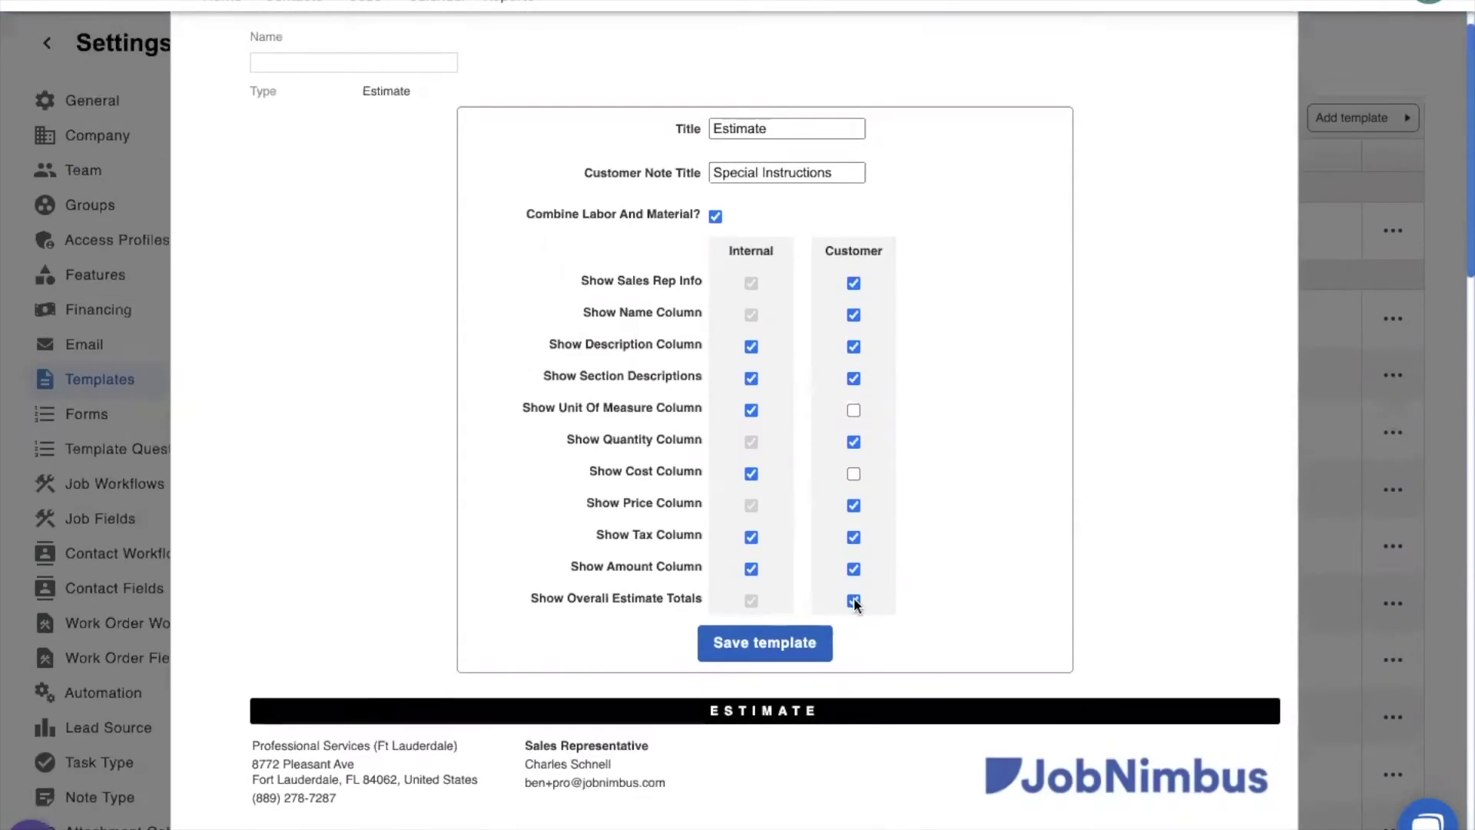
{"action": "scroll", "coordinate": [1127, 676], "scroll_direction": "down", "scroll_amount": 8}
{"action": "scroll", "coordinate": [1127, 675], "scroll_direction": "down", "scroll_amount": 7}
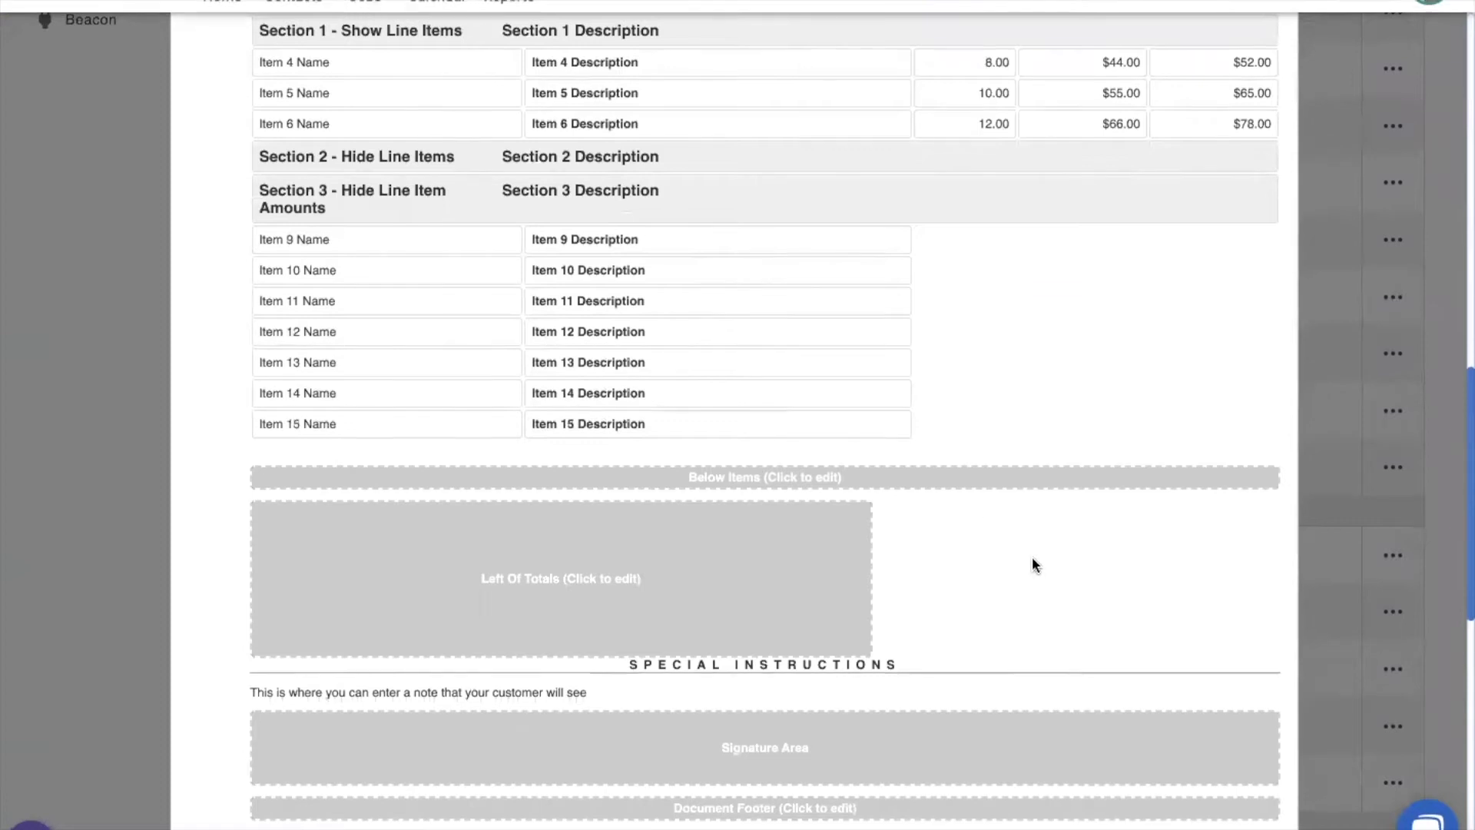
{"action": "scroll", "coordinate": [1031, 564], "scroll_direction": "up", "scroll_amount": 4}
{"action": "scroll", "coordinate": [1031, 564], "scroll_direction": "up", "scroll_amount": 3}
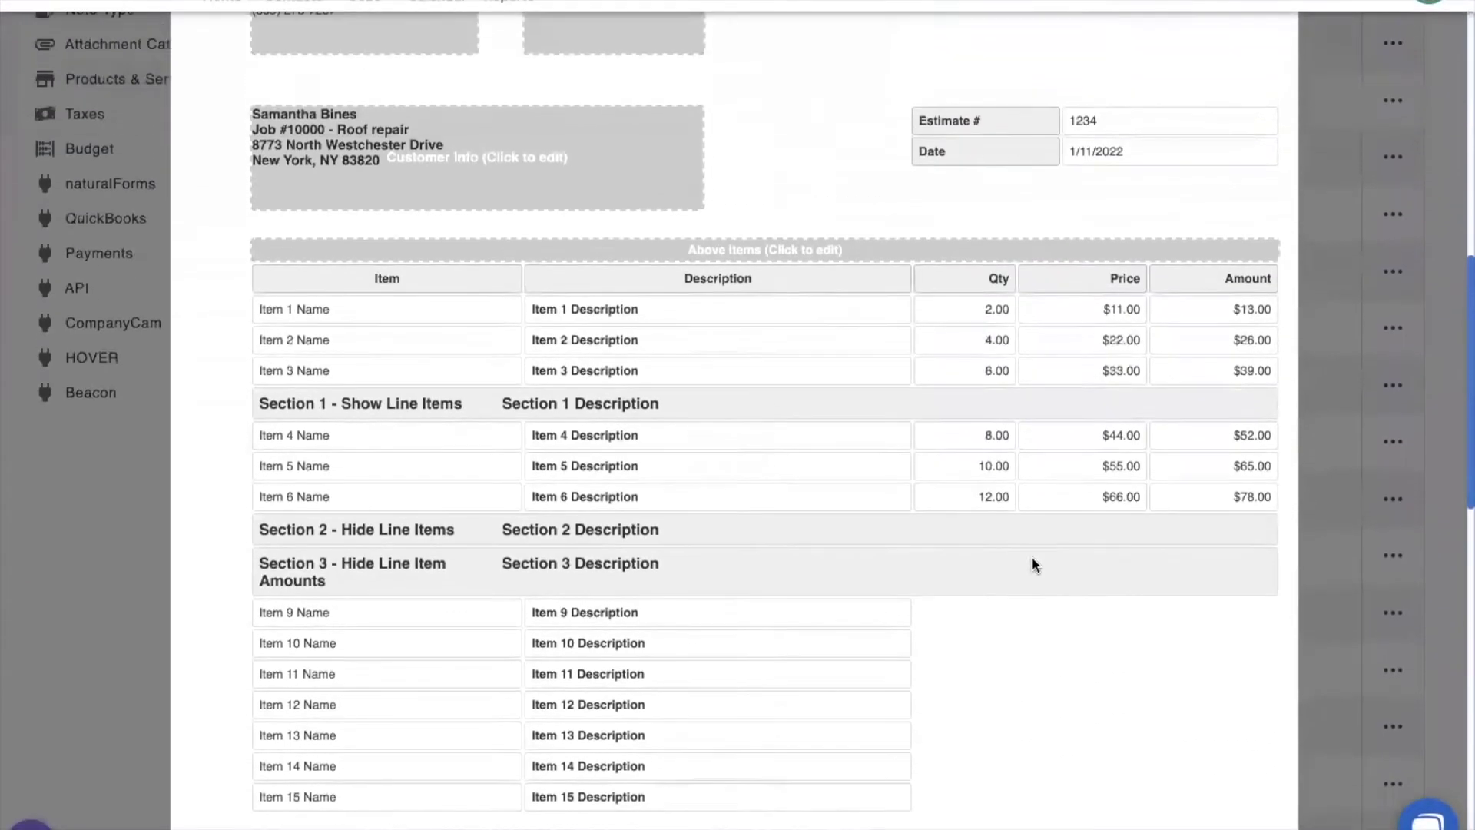
{"action": "scroll", "coordinate": [1043, 458], "scroll_direction": "up", "scroll_amount": 7}
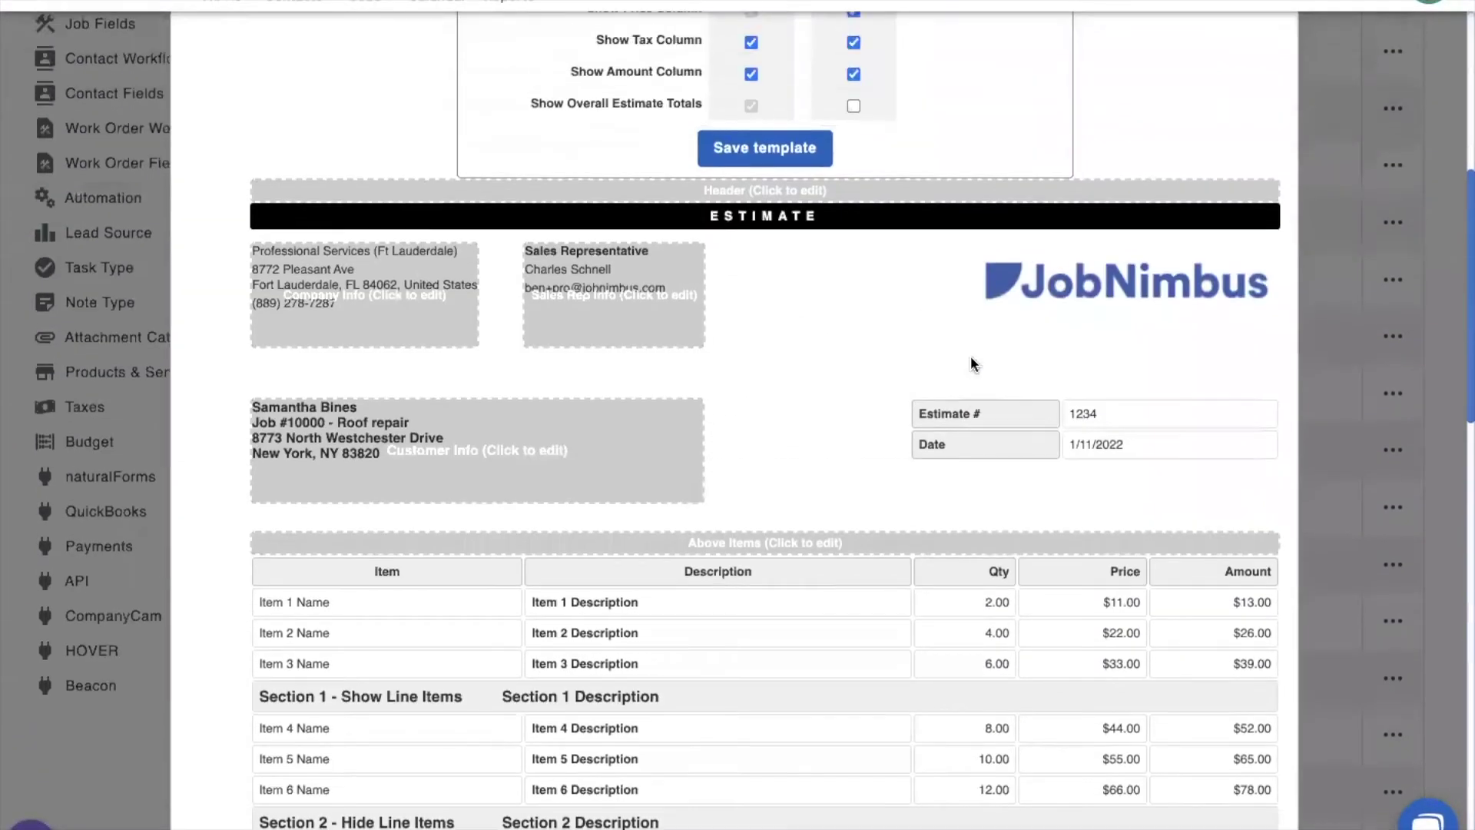
{"action": "scroll", "coordinate": [1026, 430], "scroll_direction": "down", "scroll_amount": 8}
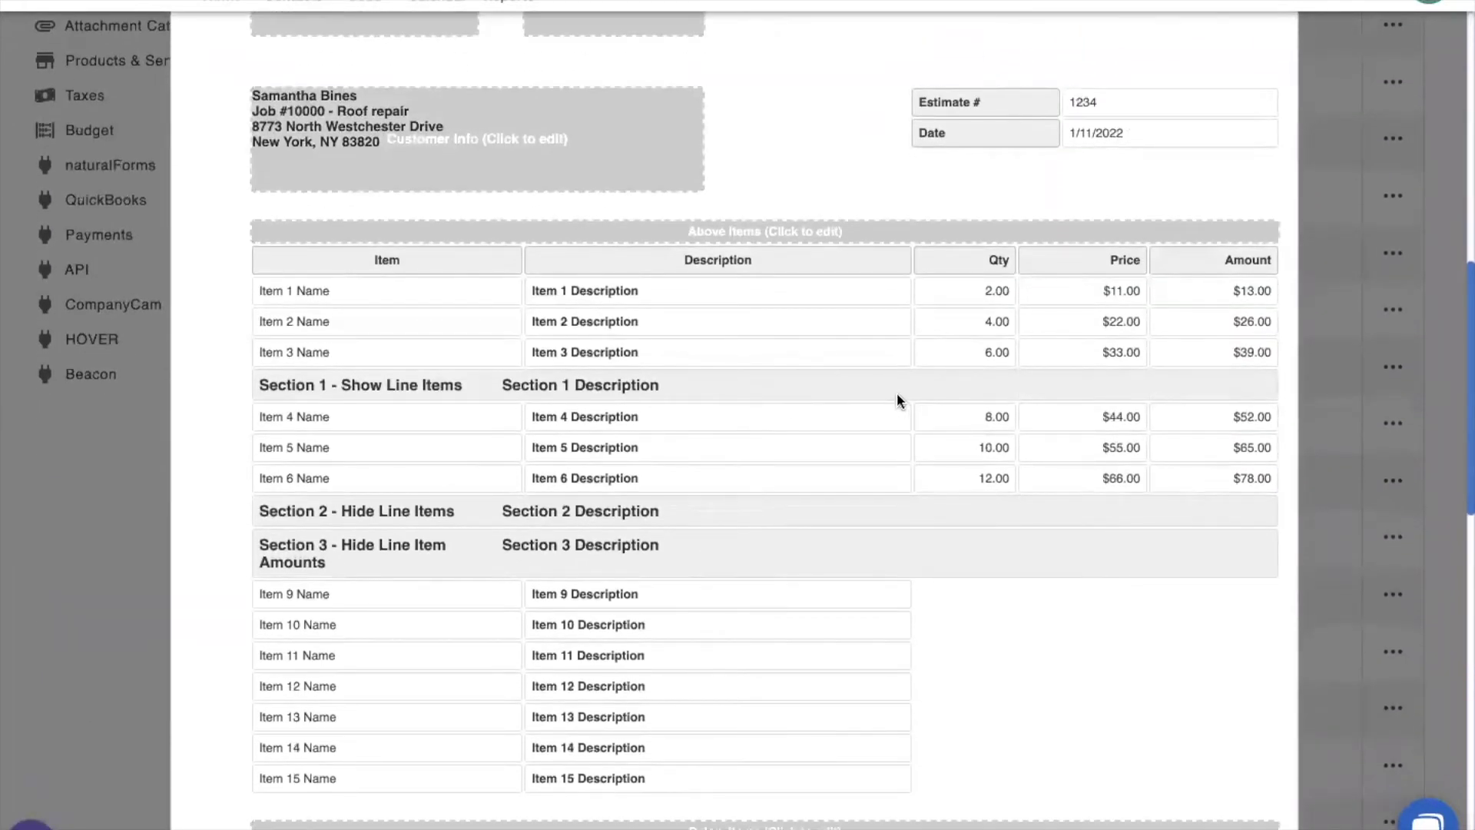
{"action": "scroll", "coordinate": [897, 394], "scroll_direction": "up", "scroll_amount": 7}
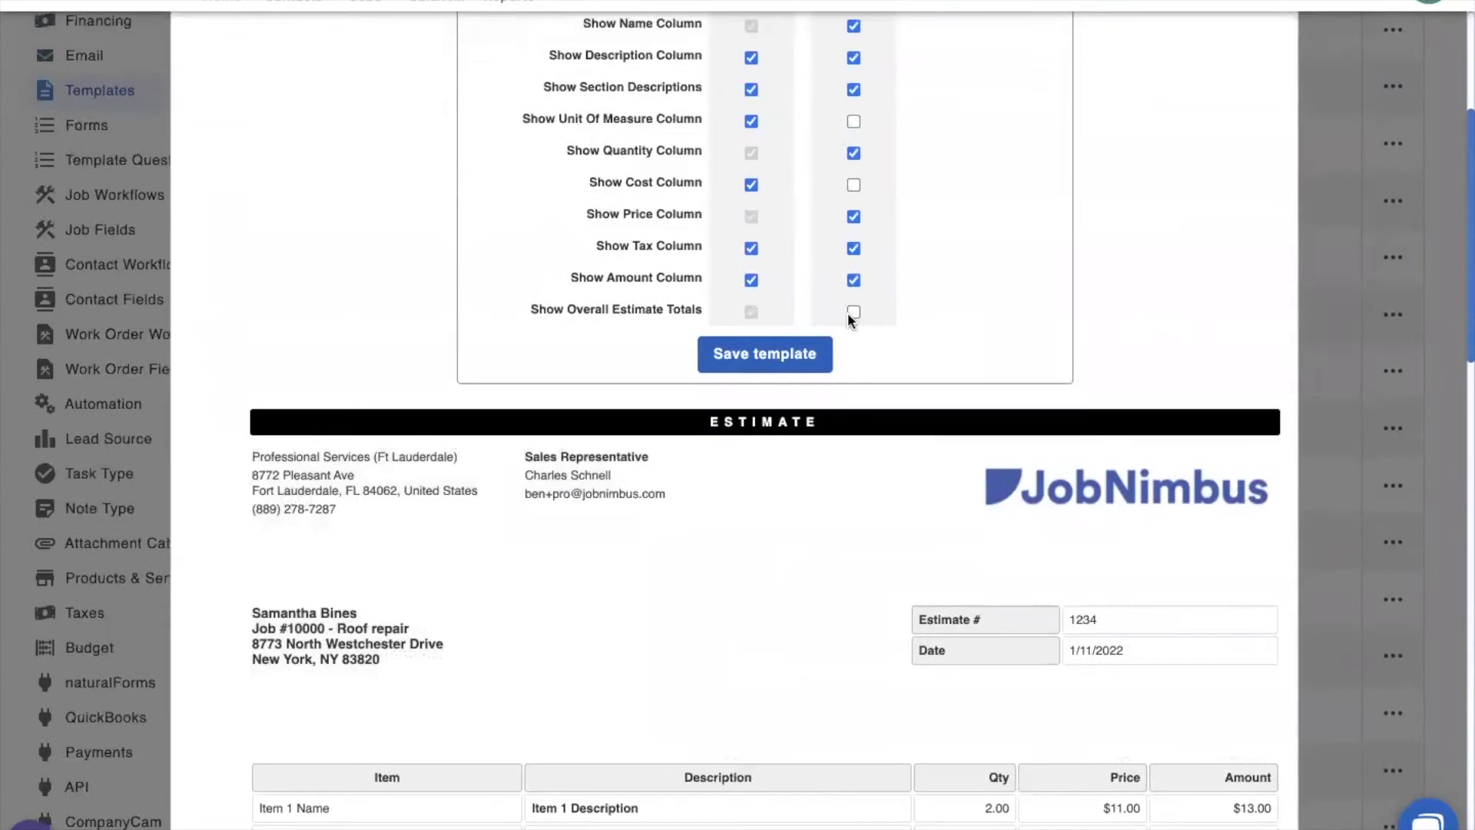
{"action": "scroll", "coordinate": [1003, 487], "scroll_direction": "down", "scroll_amount": 13}
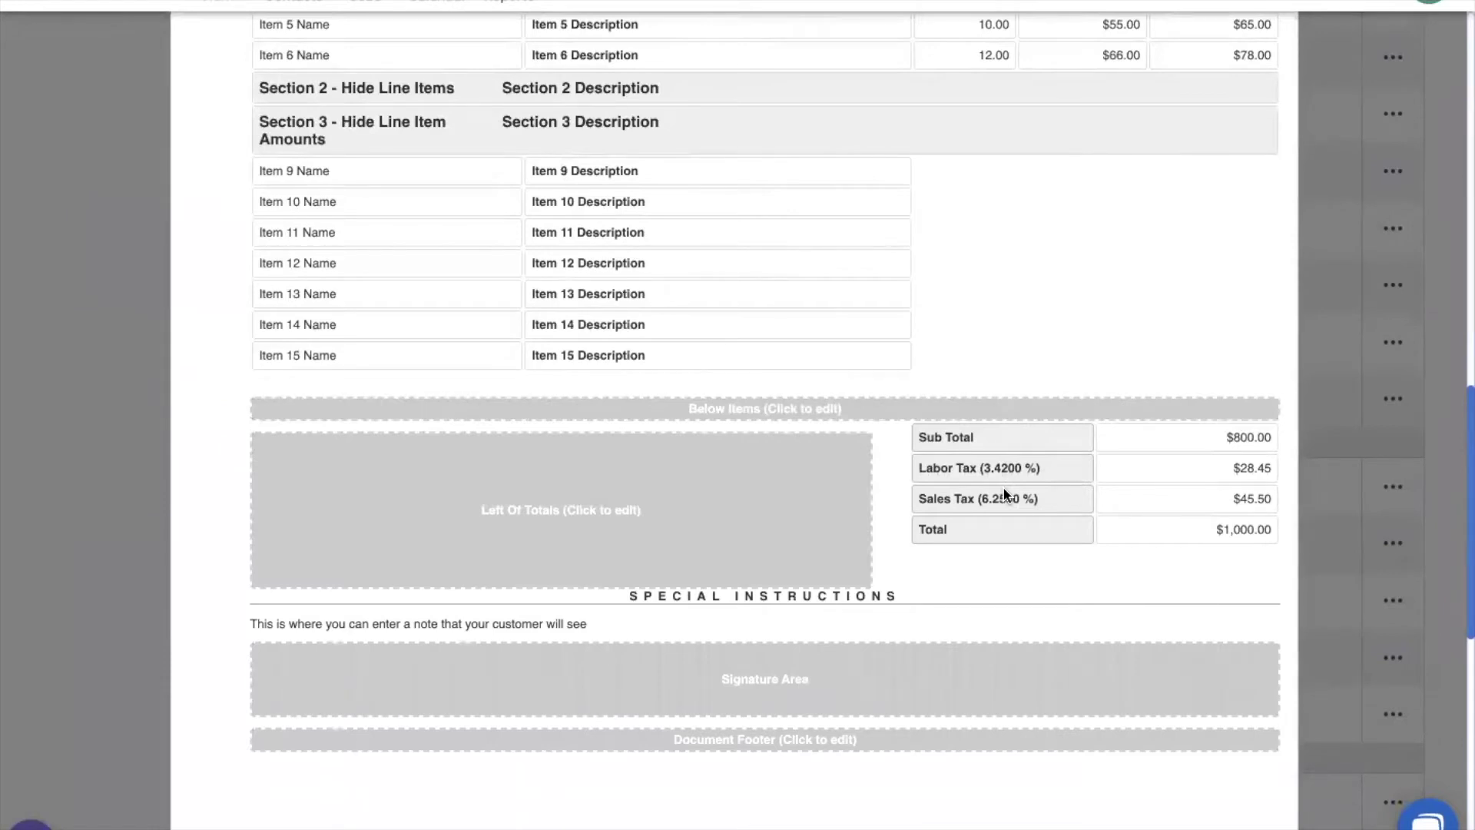
{"action": "scroll", "coordinate": [1002, 493], "scroll_direction": "up", "scroll_amount": 13}
Step: Close the template editor, find the contact, and add a new estimate from its Financials
{"action": "left_click", "coordinate": [1282, 35]}
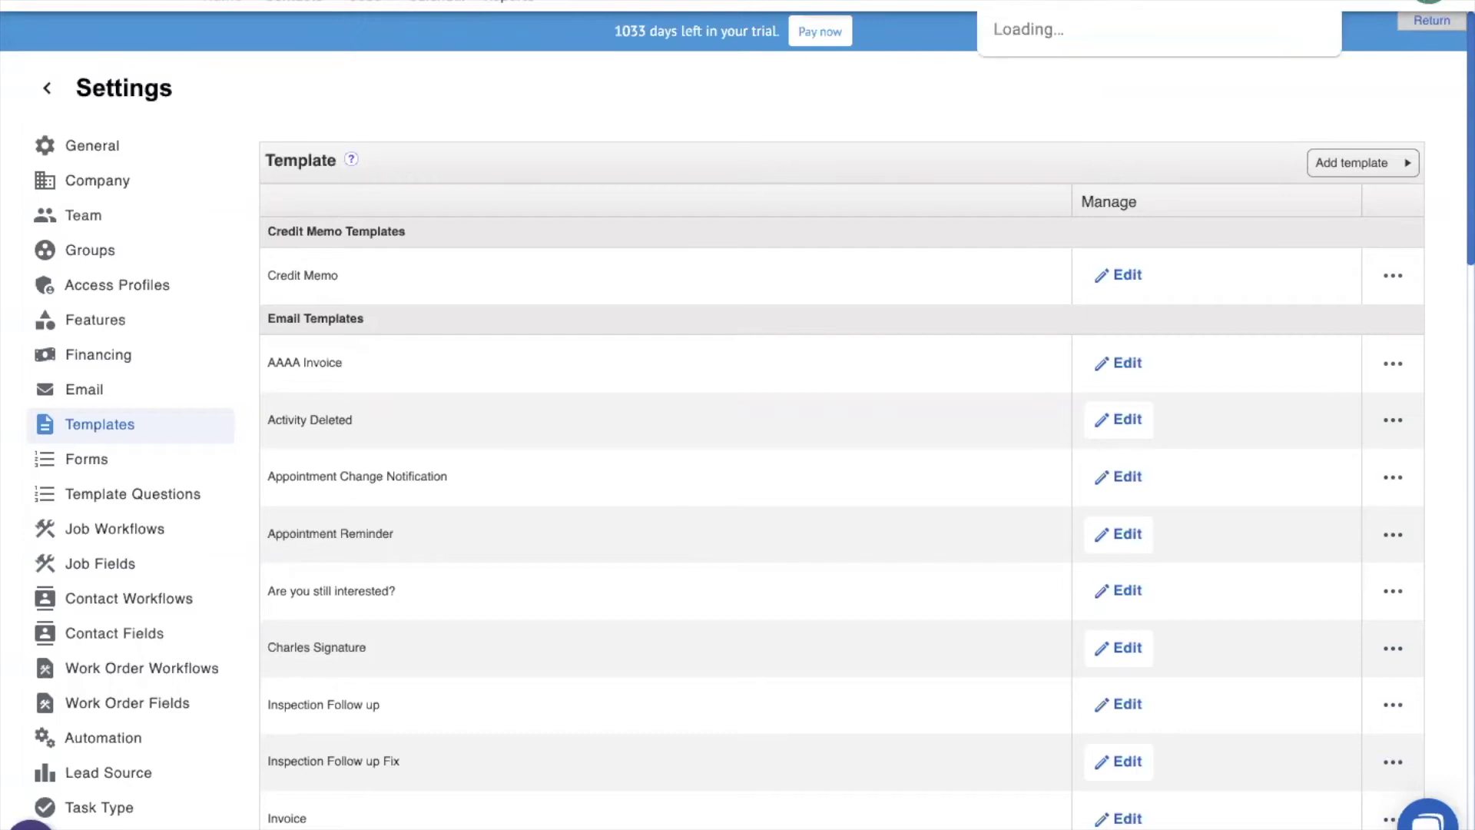
{"action": "left_click", "coordinate": [1106, 88]}
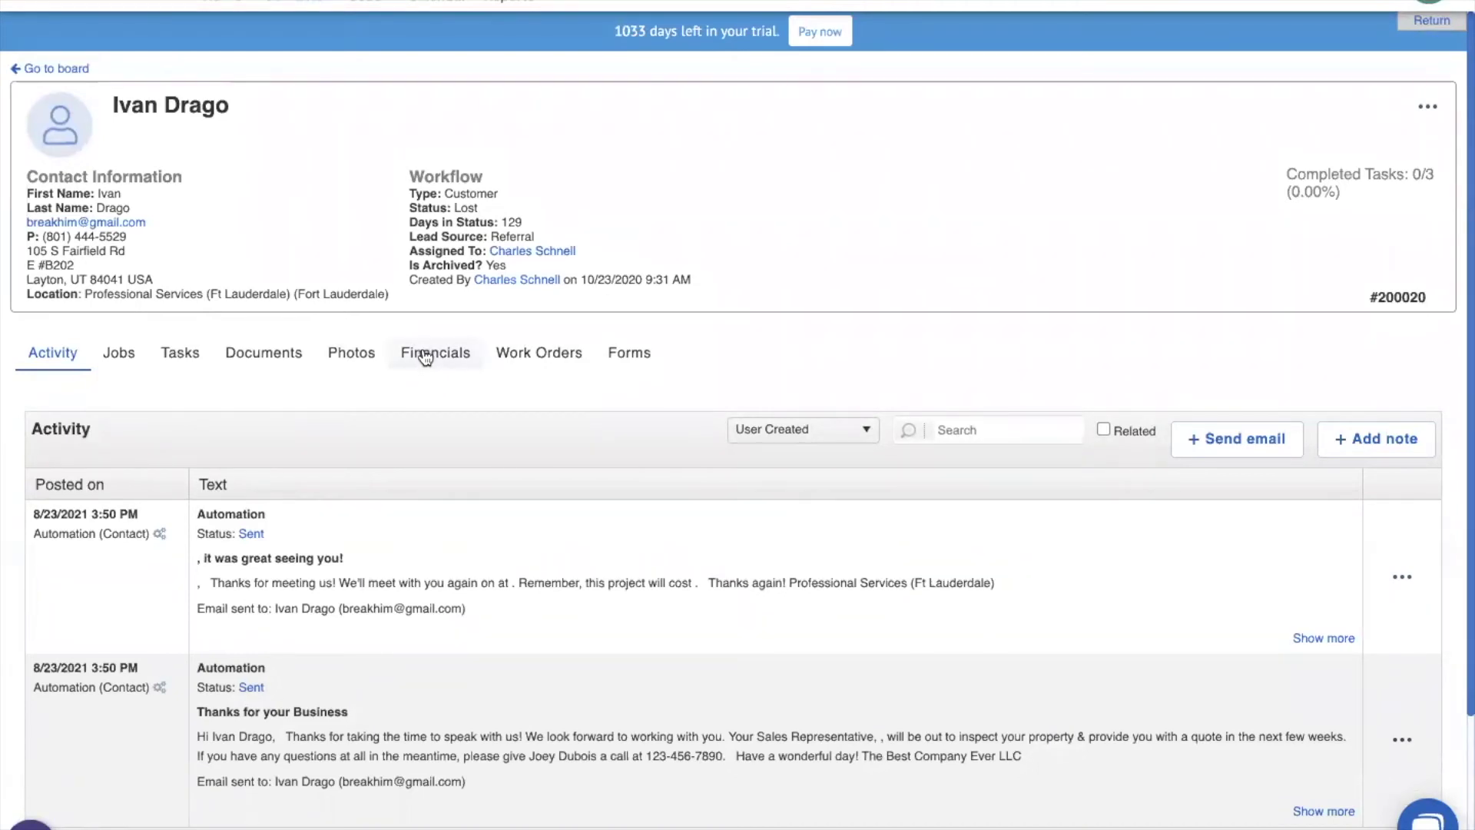
{"action": "left_click", "coordinate": [426, 358]}
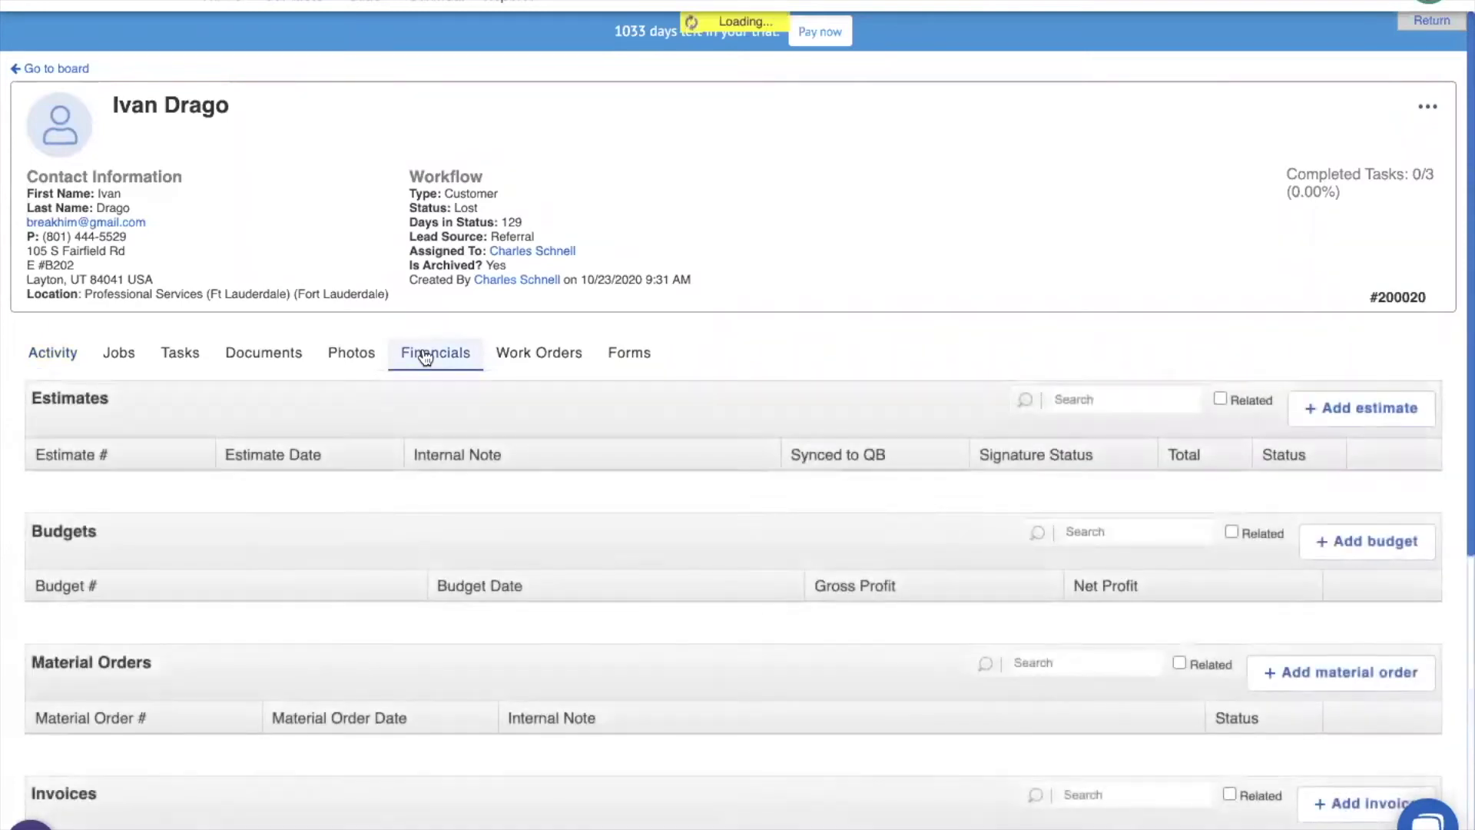
{"action": "left_click", "coordinate": [1391, 415]}
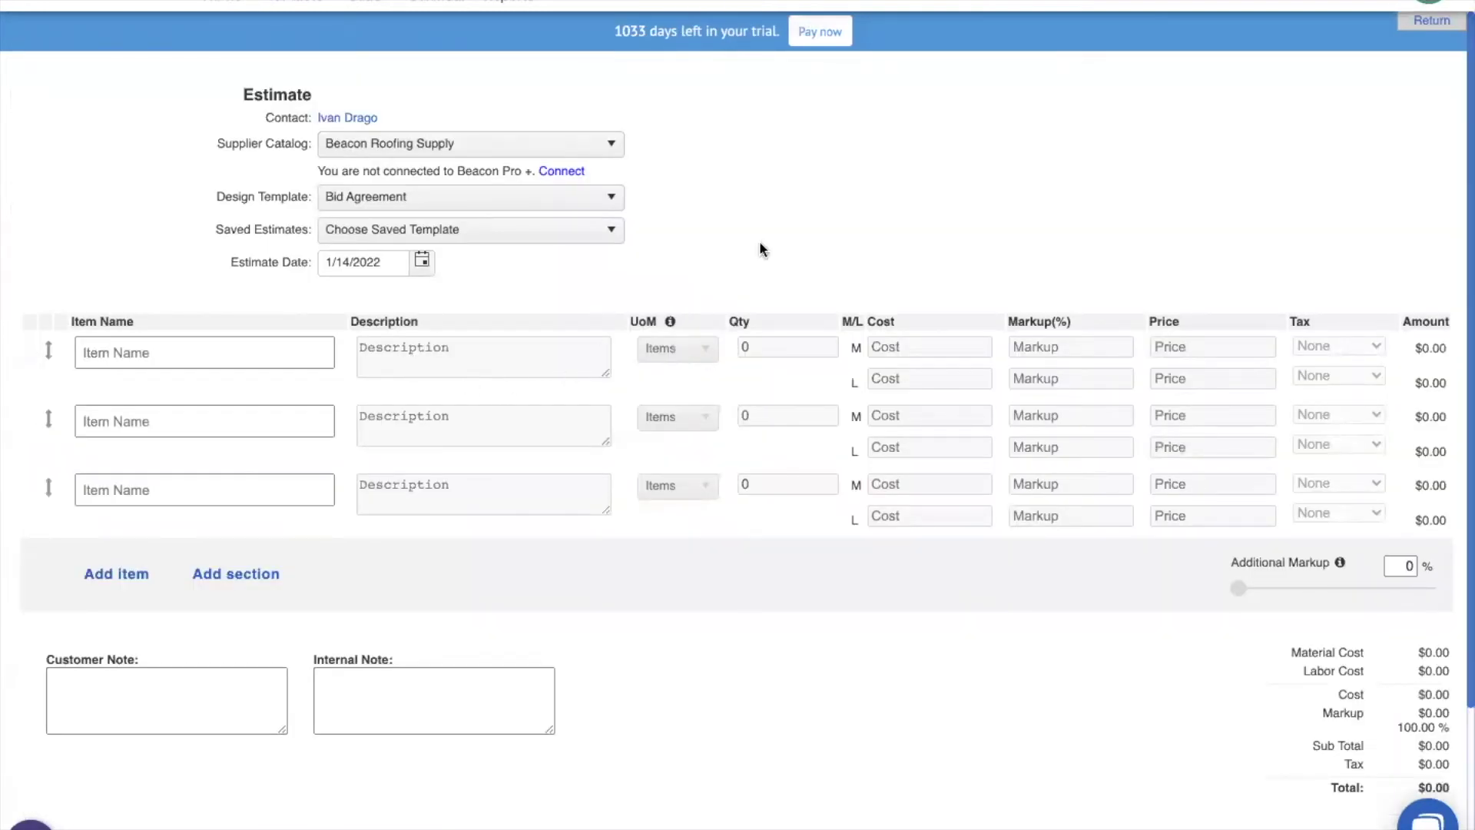
Step: Apply The Best Estimate Evah! design template and highlight its hidden-totals note
{"action": "left_click", "coordinate": [474, 206]}
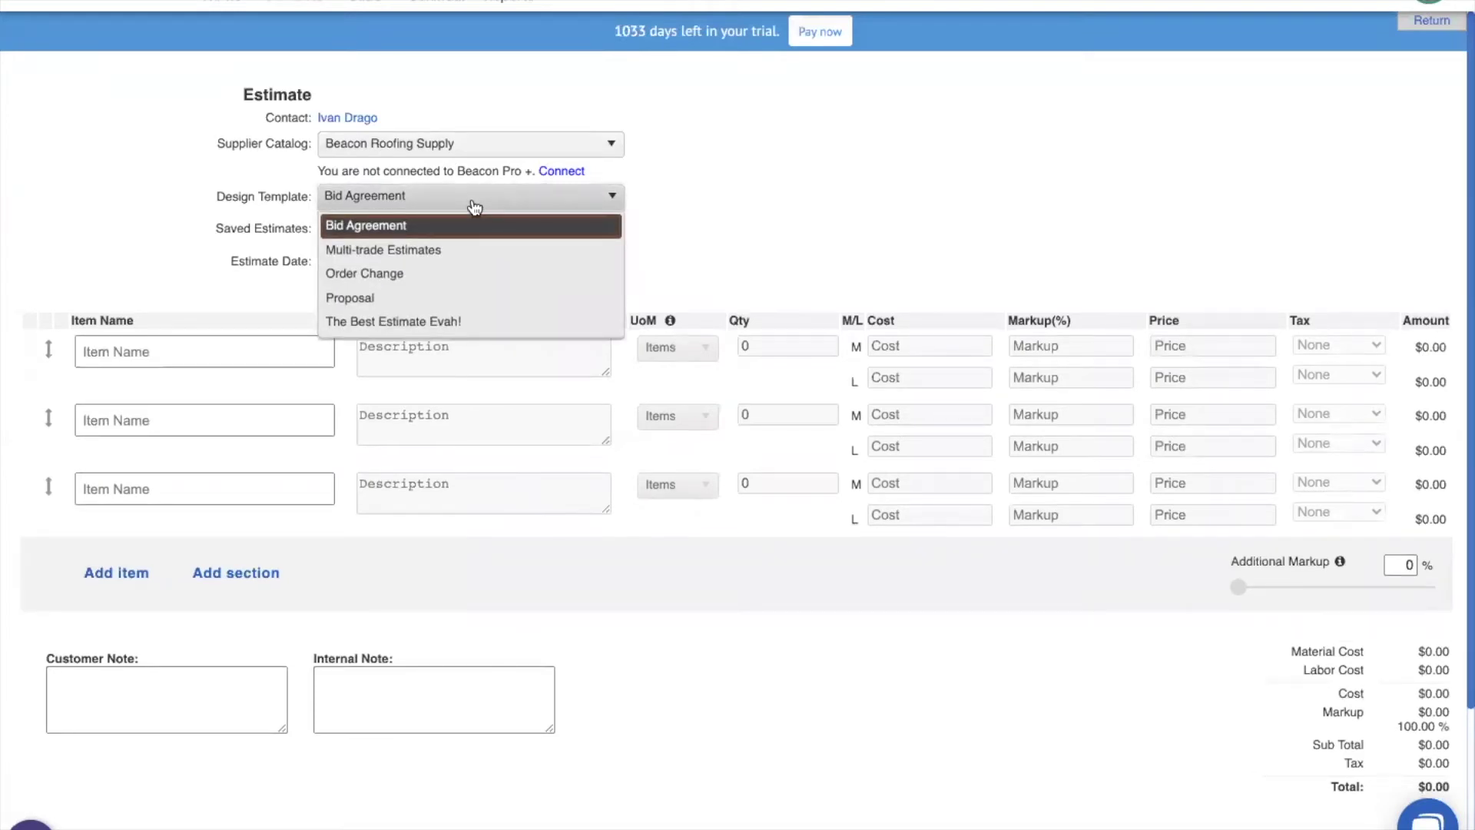
{"action": "left_click", "coordinate": [428, 323]}
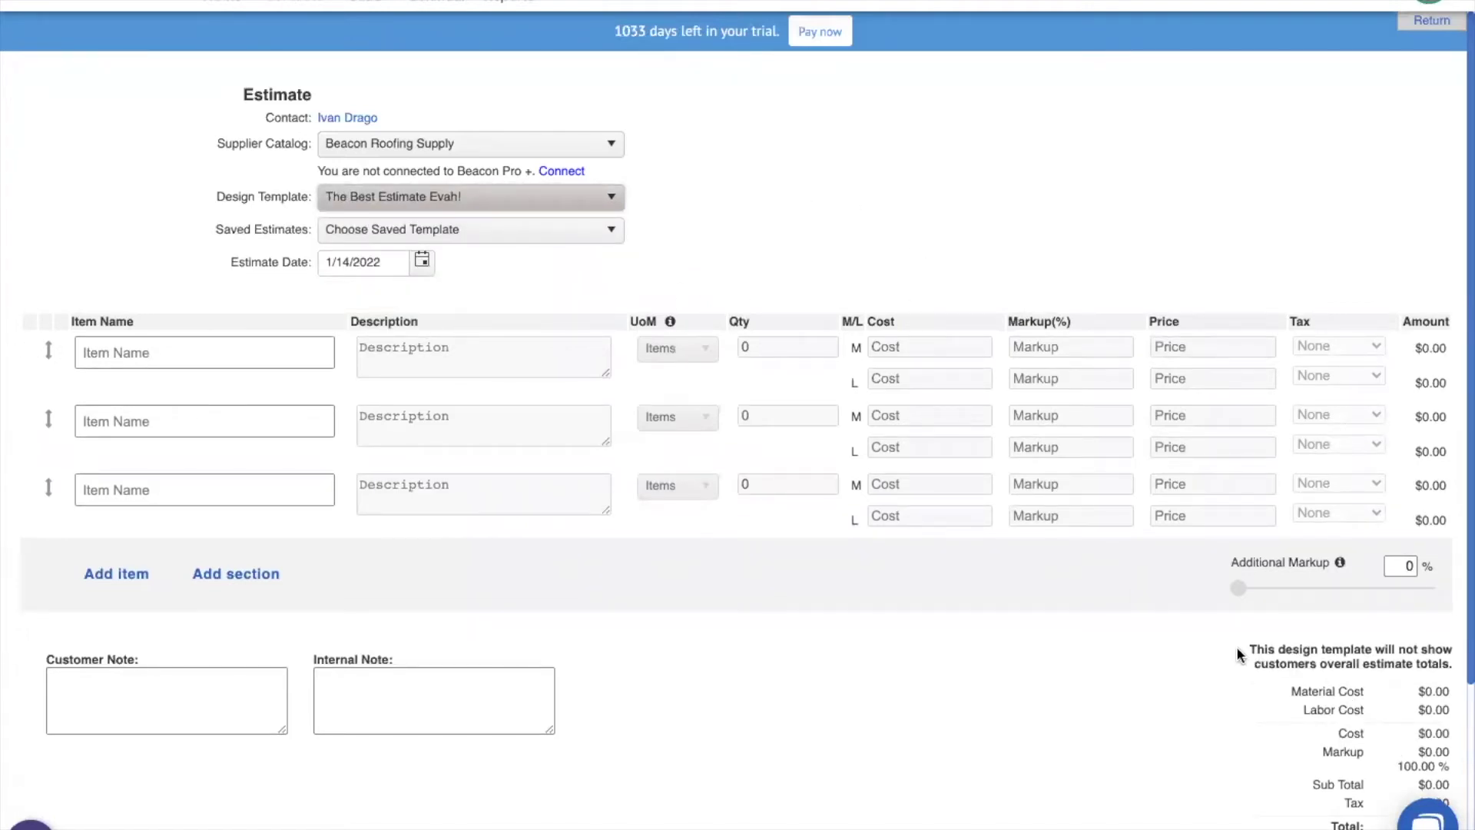
{"action": "left_click_drag", "start_coordinate": [1246, 649], "coordinate": [1457, 675]}
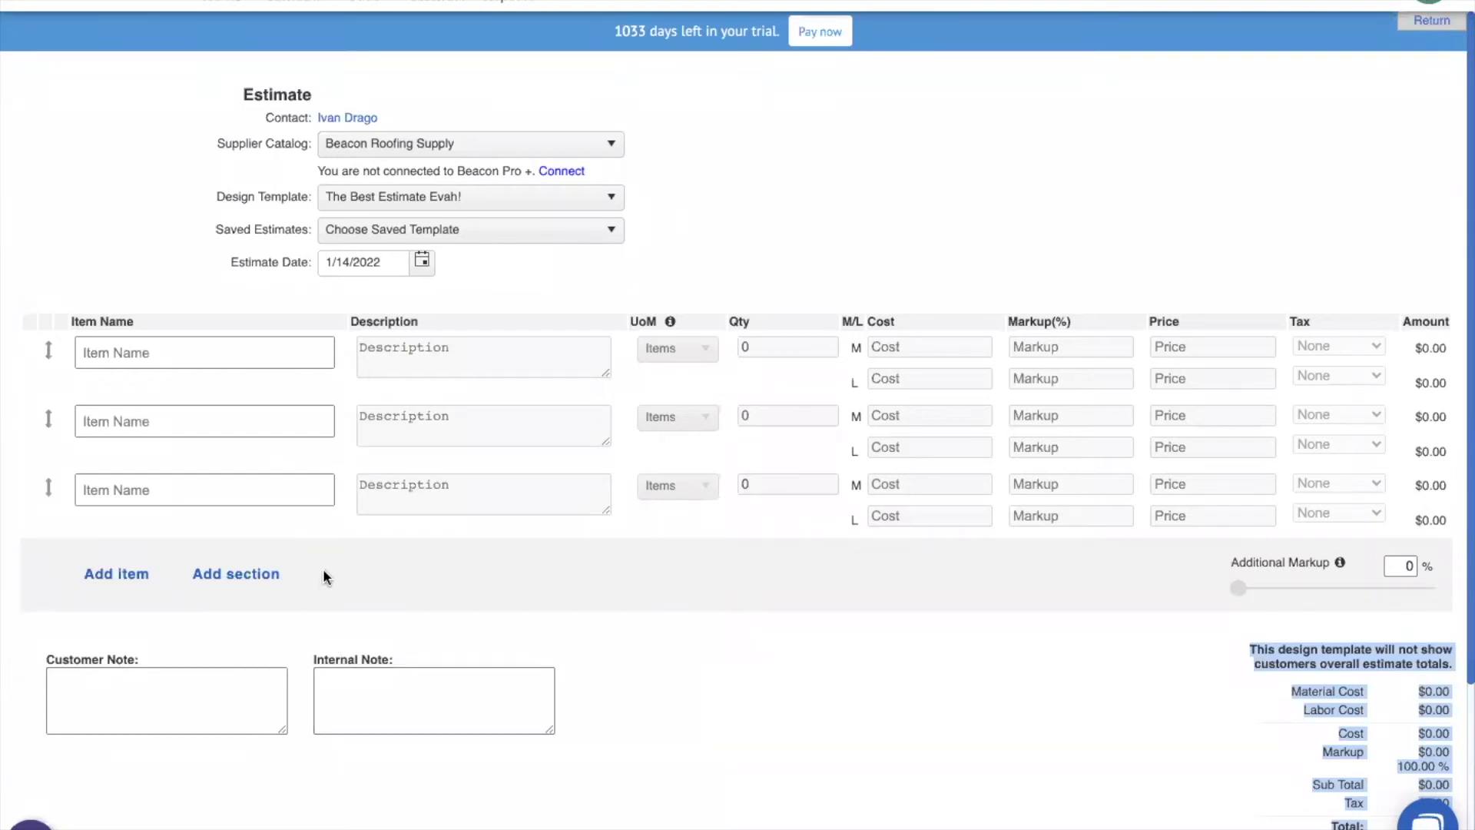
Step: Add three sections to the estimate, positioning them so each holds one item row
{"action": "left_click", "coordinate": [238, 574]}
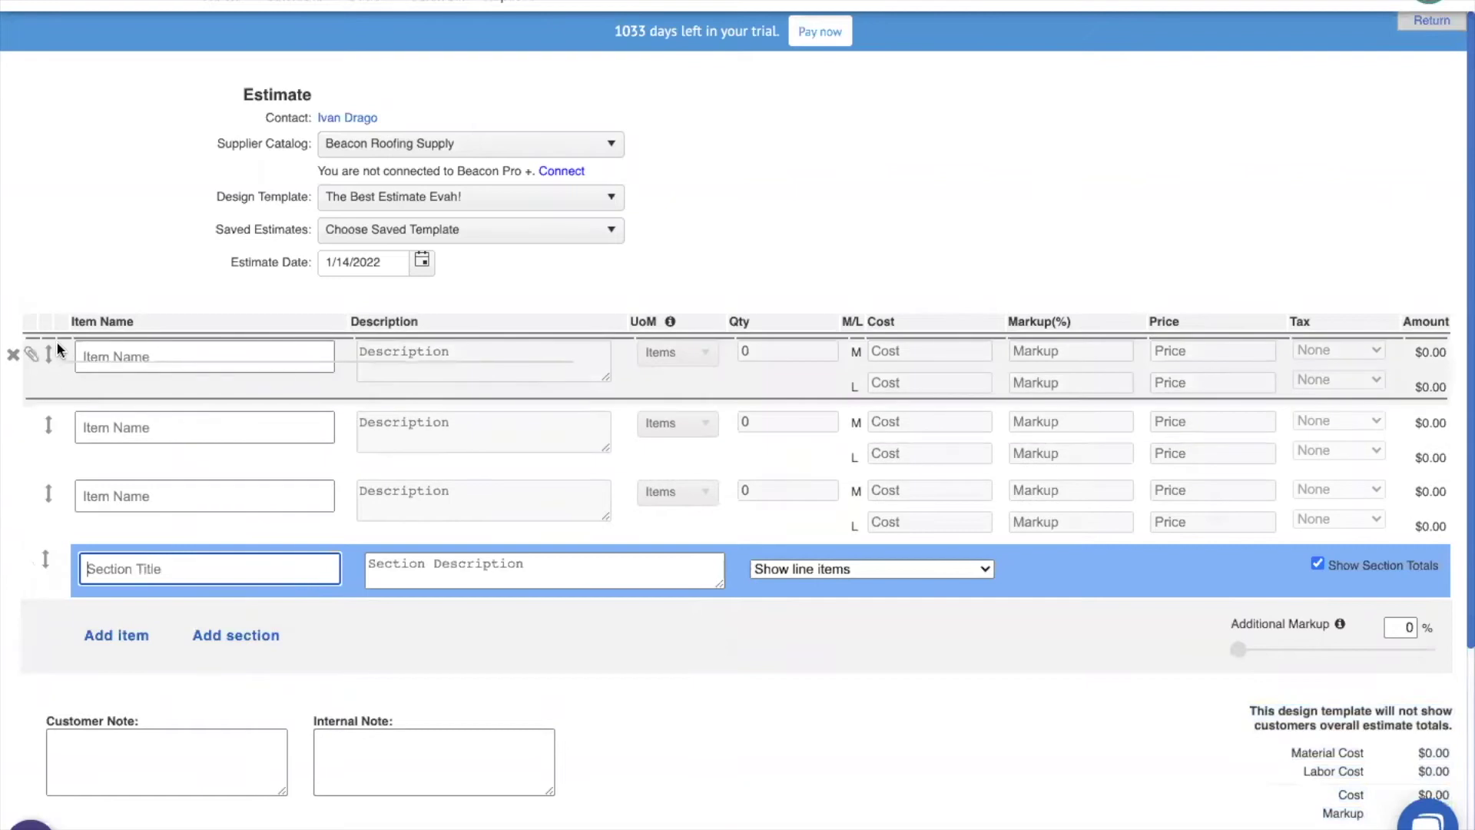
{"action": "left_click_drag", "start_coordinate": [58, 345], "coordinate": [58, 345]}
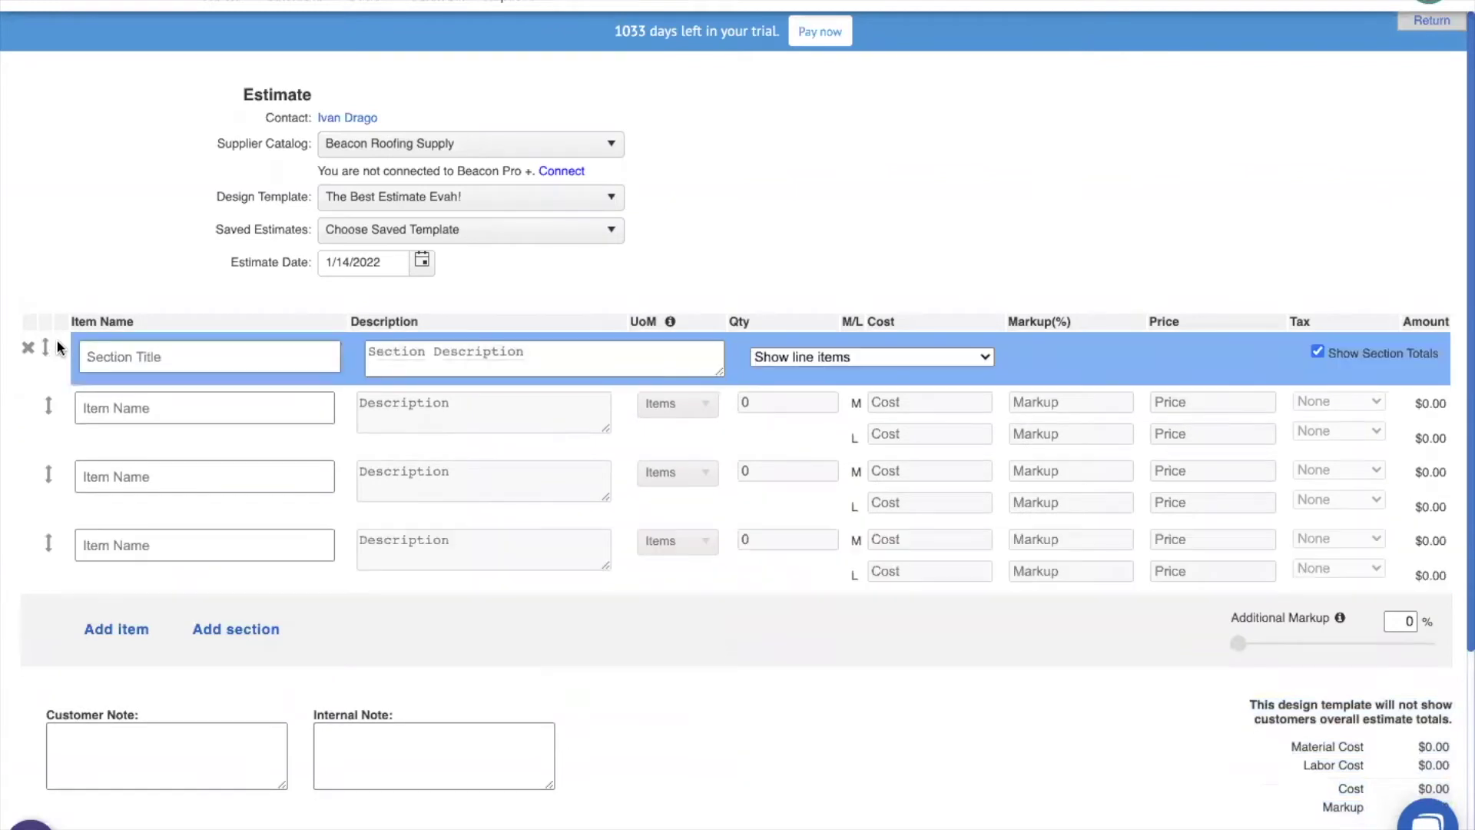
{"action": "left_click", "coordinate": [243, 632]}
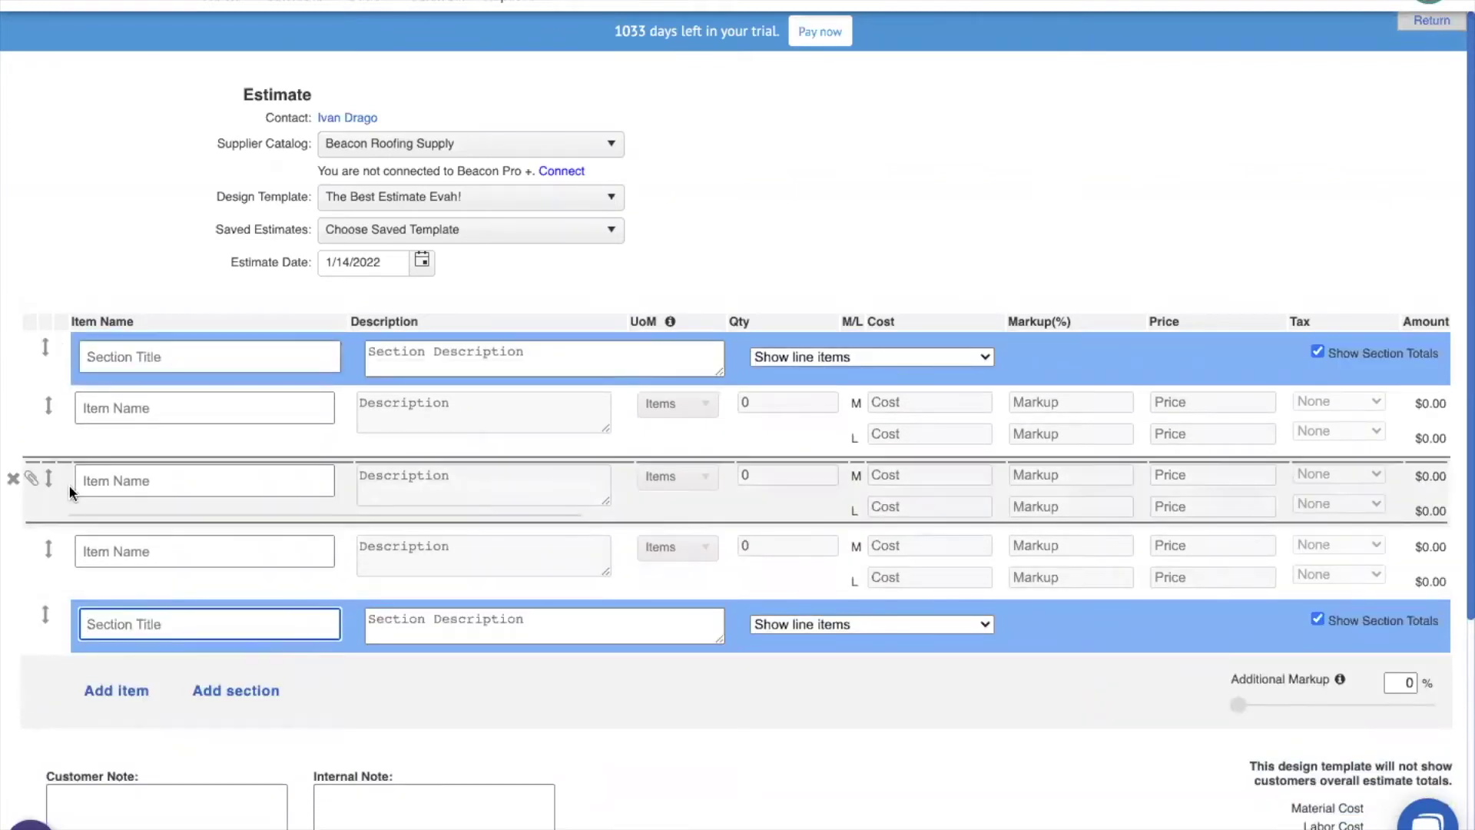
{"action": "left_click_drag", "start_coordinate": [71, 470], "coordinate": [71, 538]}
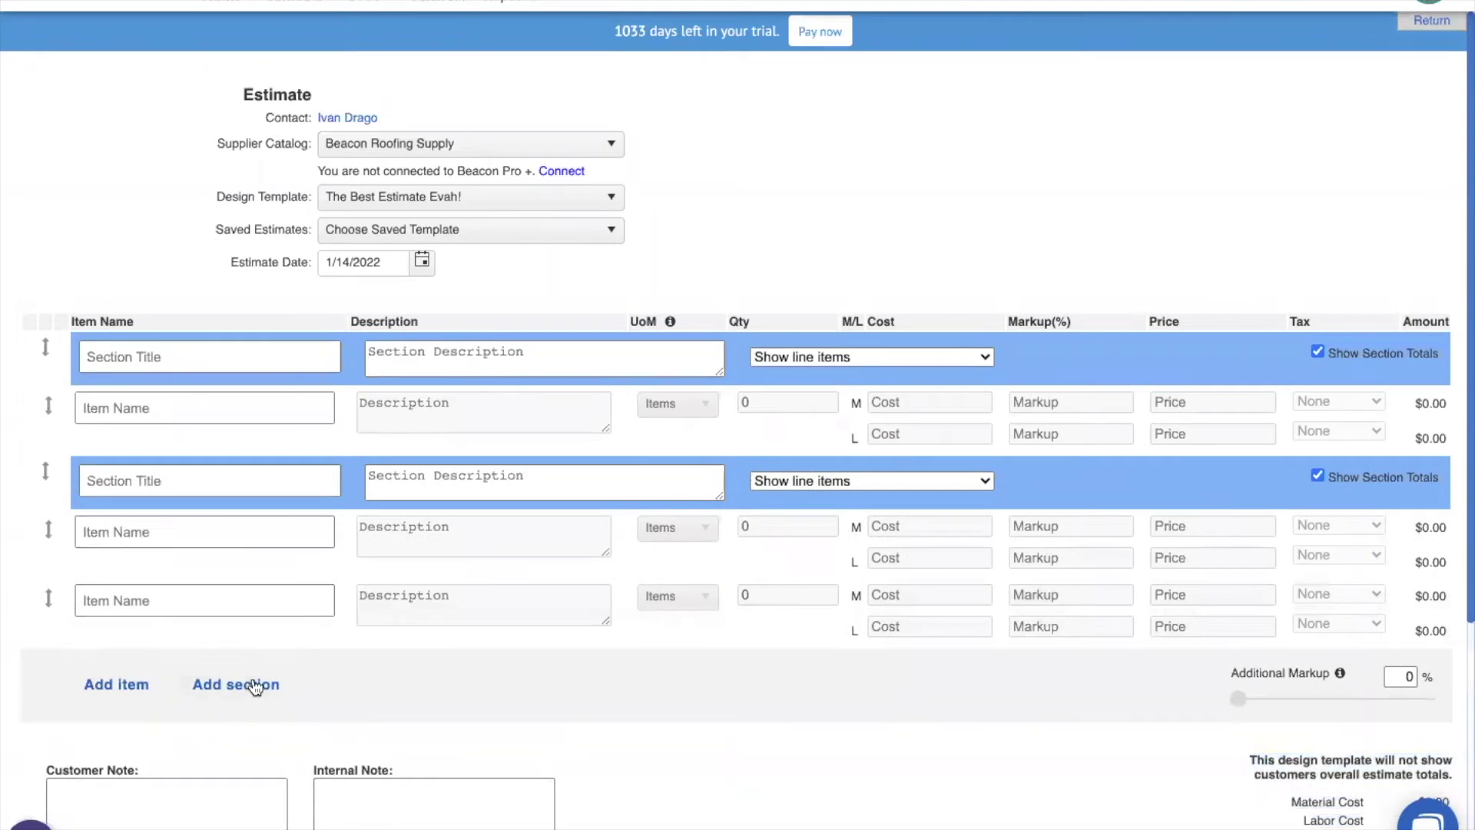
{"action": "left_click", "coordinate": [255, 685]}
Step: Title the three sections Good, Better and Best
{"action": "left_click", "coordinate": [148, 347]}
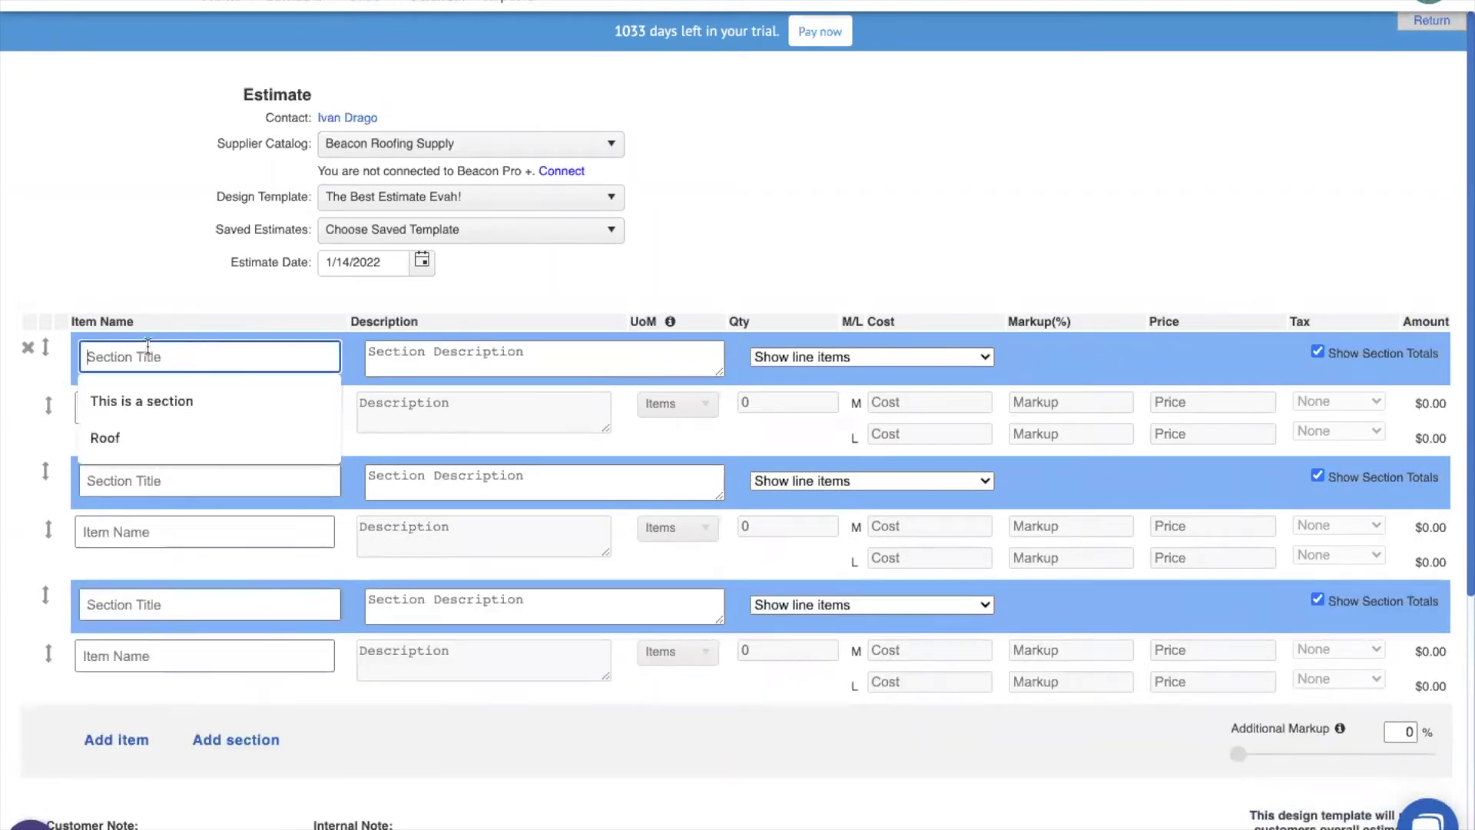
{"action": "type", "text": "Good"}
{"action": "left_click", "coordinate": [197, 479]}
{"action": "type", "text": "Better"}
{"action": "left_click", "coordinate": [206, 602]}
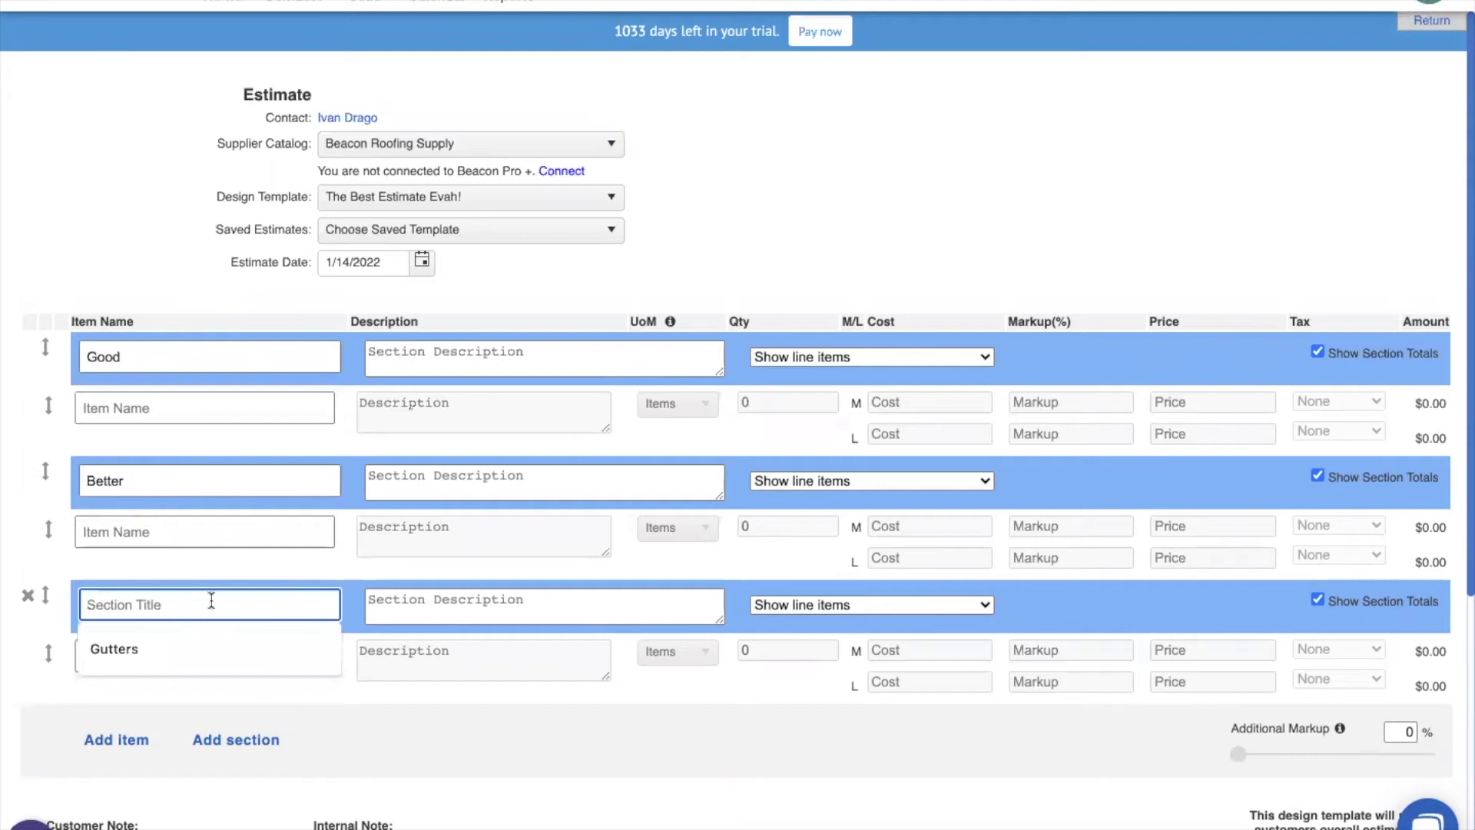
{"action": "type", "text": "Best"}
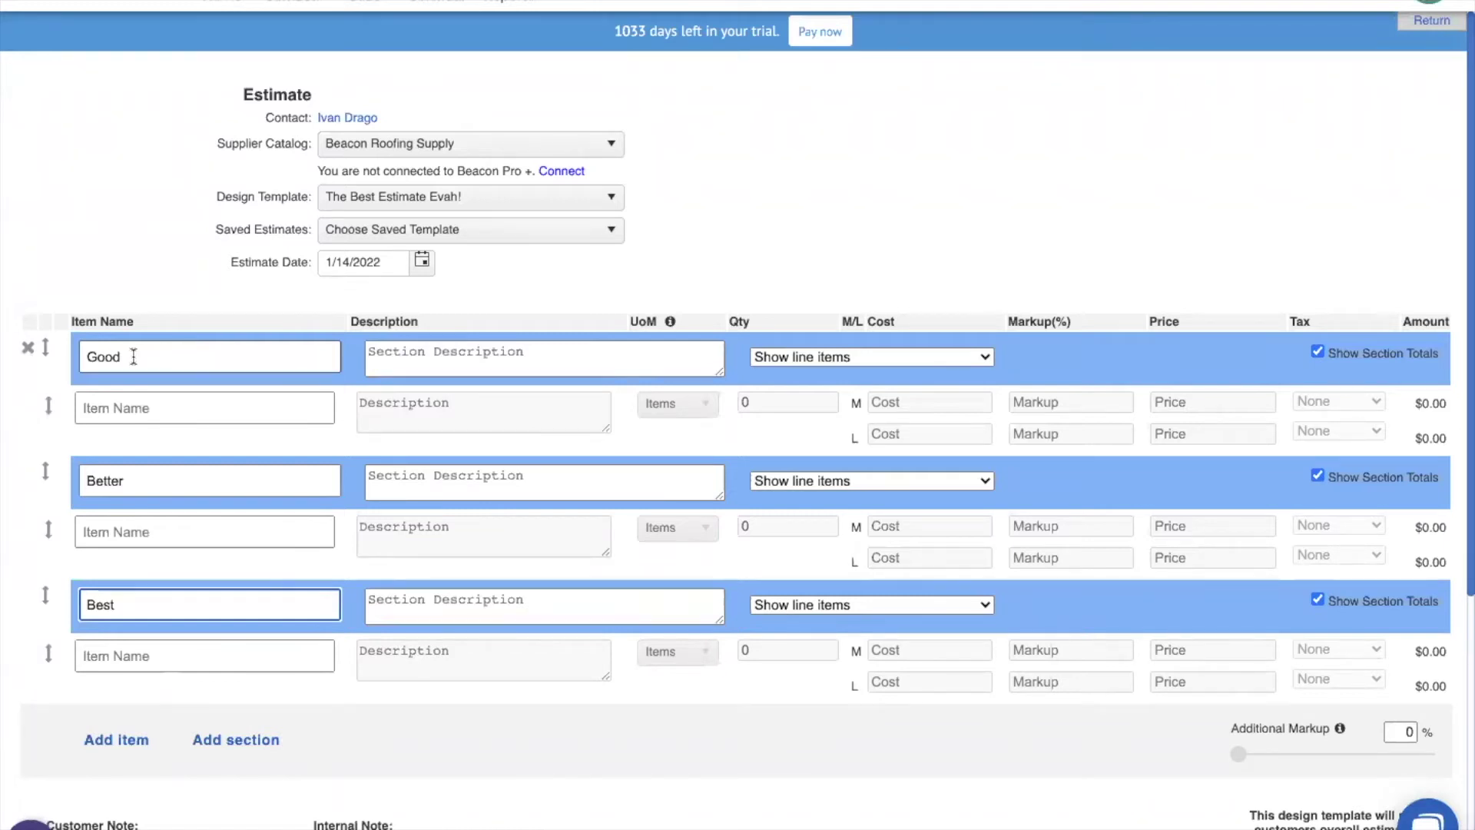
Step: Give the Good section the description 'This is a good roof'
{"action": "left_click", "coordinate": [408, 357]}
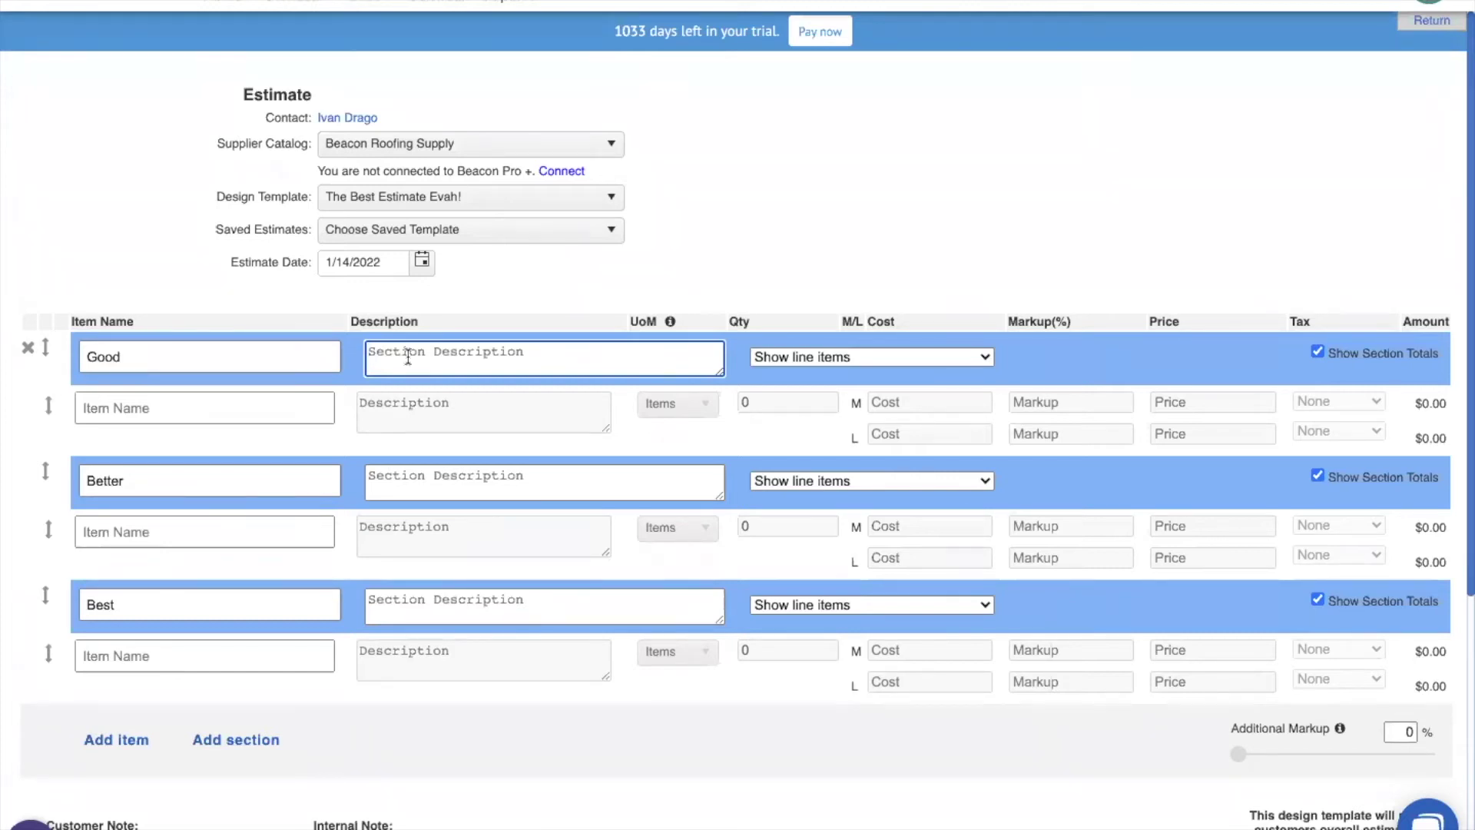
{"action": "type", "text": "This is a good roof"}
{"action": "left_click", "coordinate": [949, 357]}
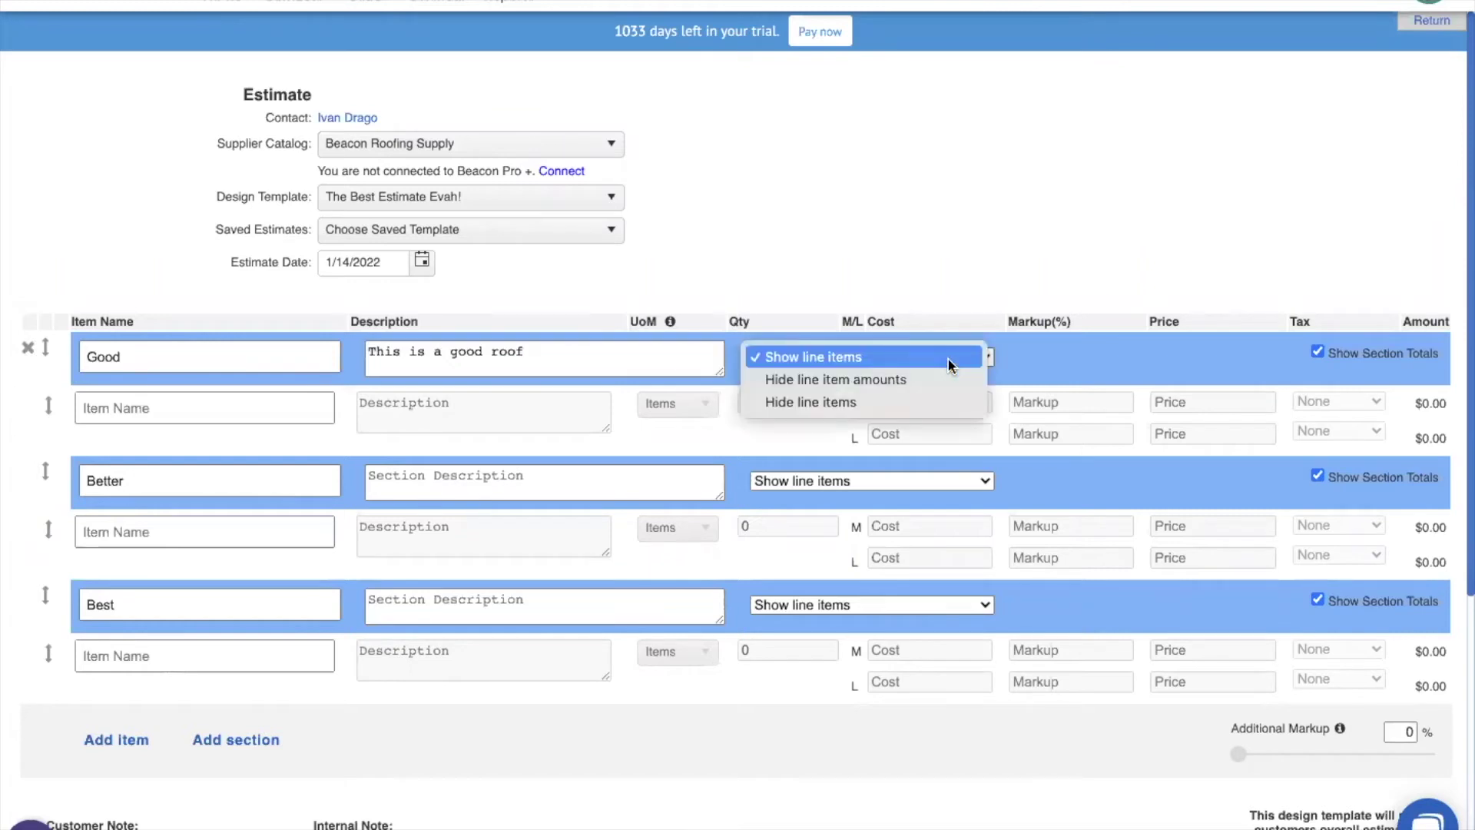
Step: Set the Good section to 'Hide line item amounts'
{"action": "left_click", "coordinate": [887, 379]}
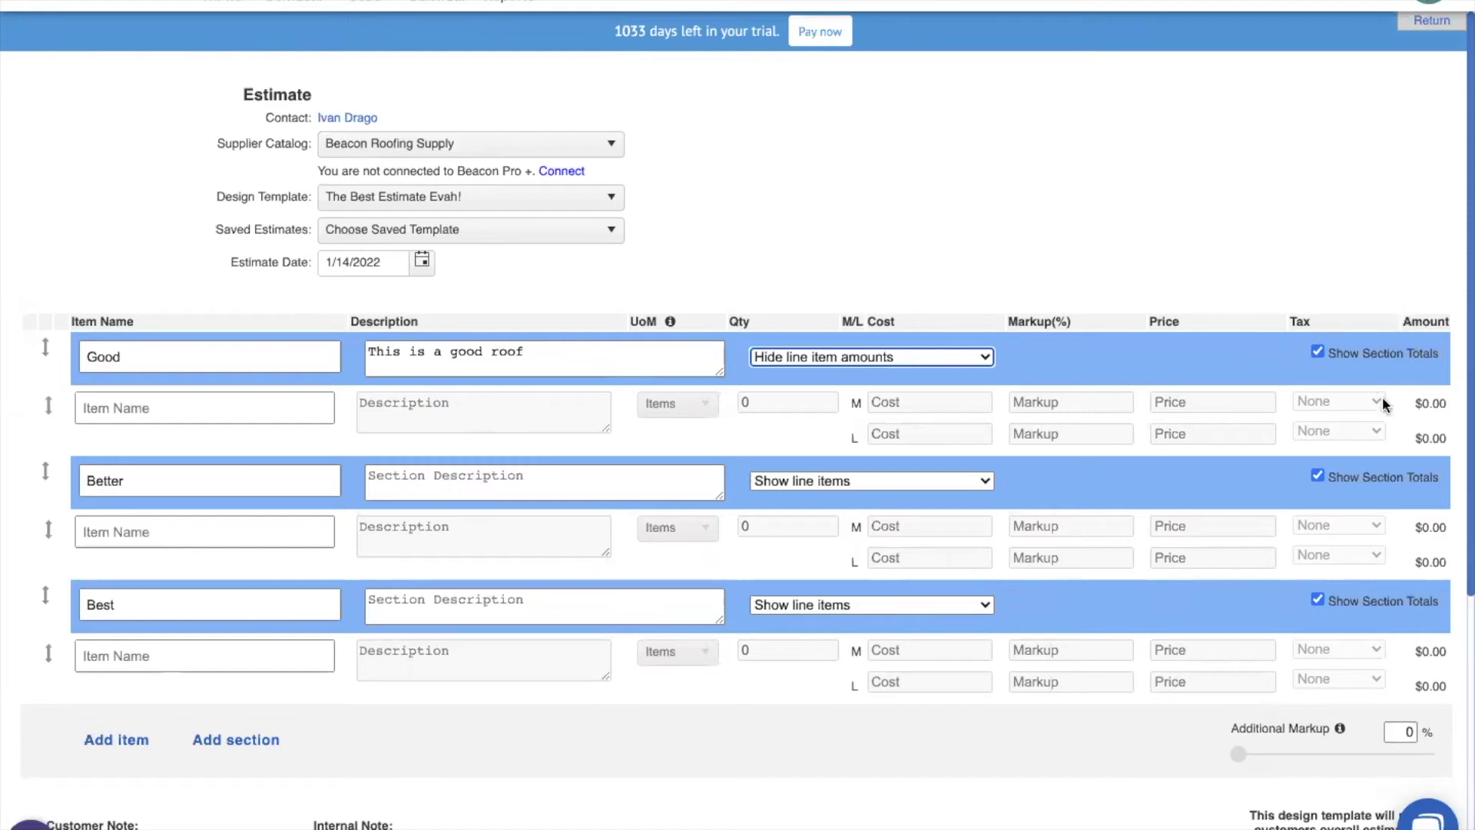
{"action": "scroll", "coordinate": [1282, 679], "scroll_direction": "down", "scroll_amount": 1}
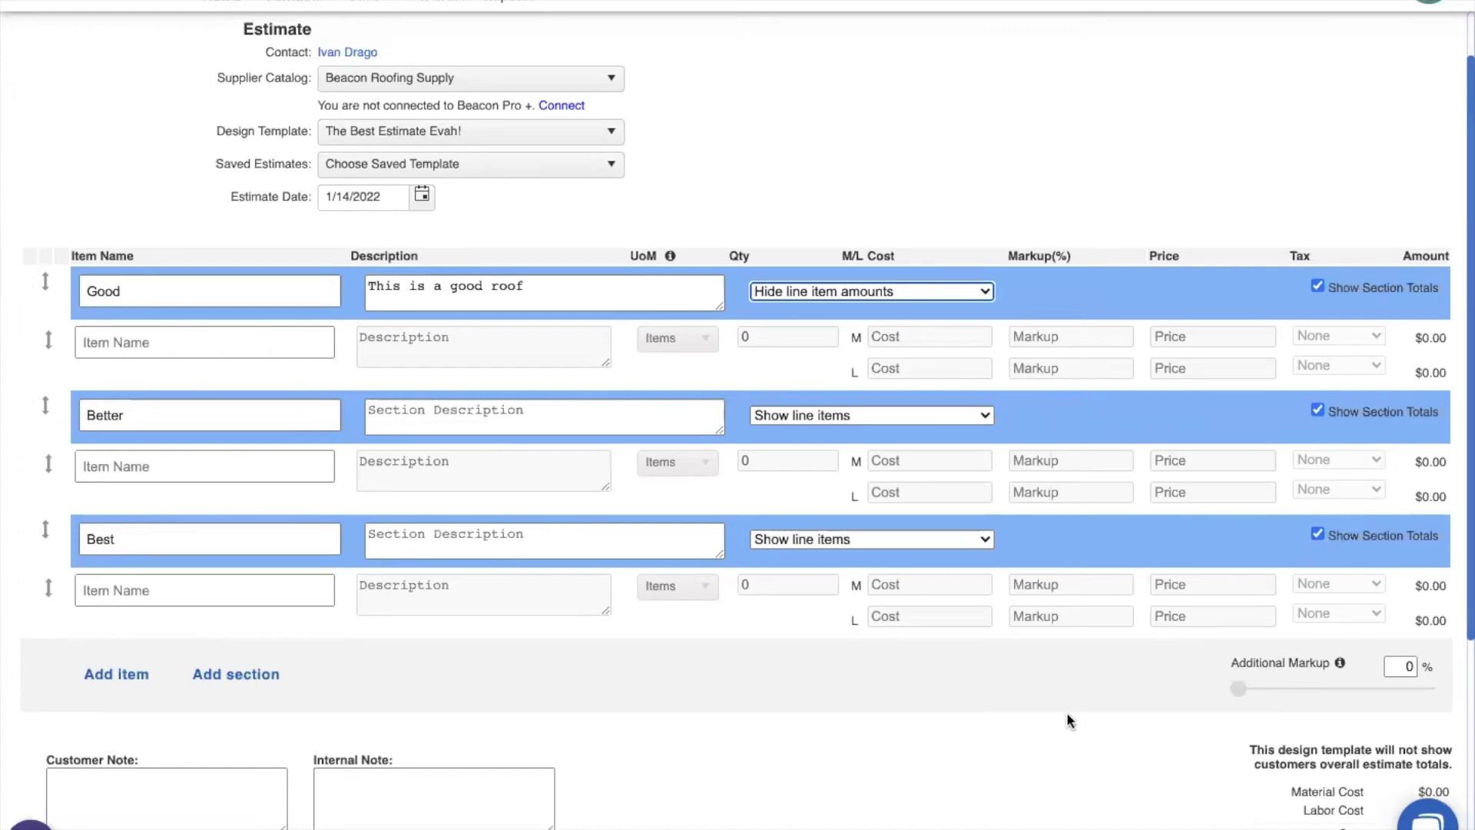
{"action": "scroll", "coordinate": [1066, 720], "scroll_direction": "up", "scroll_amount": 1}
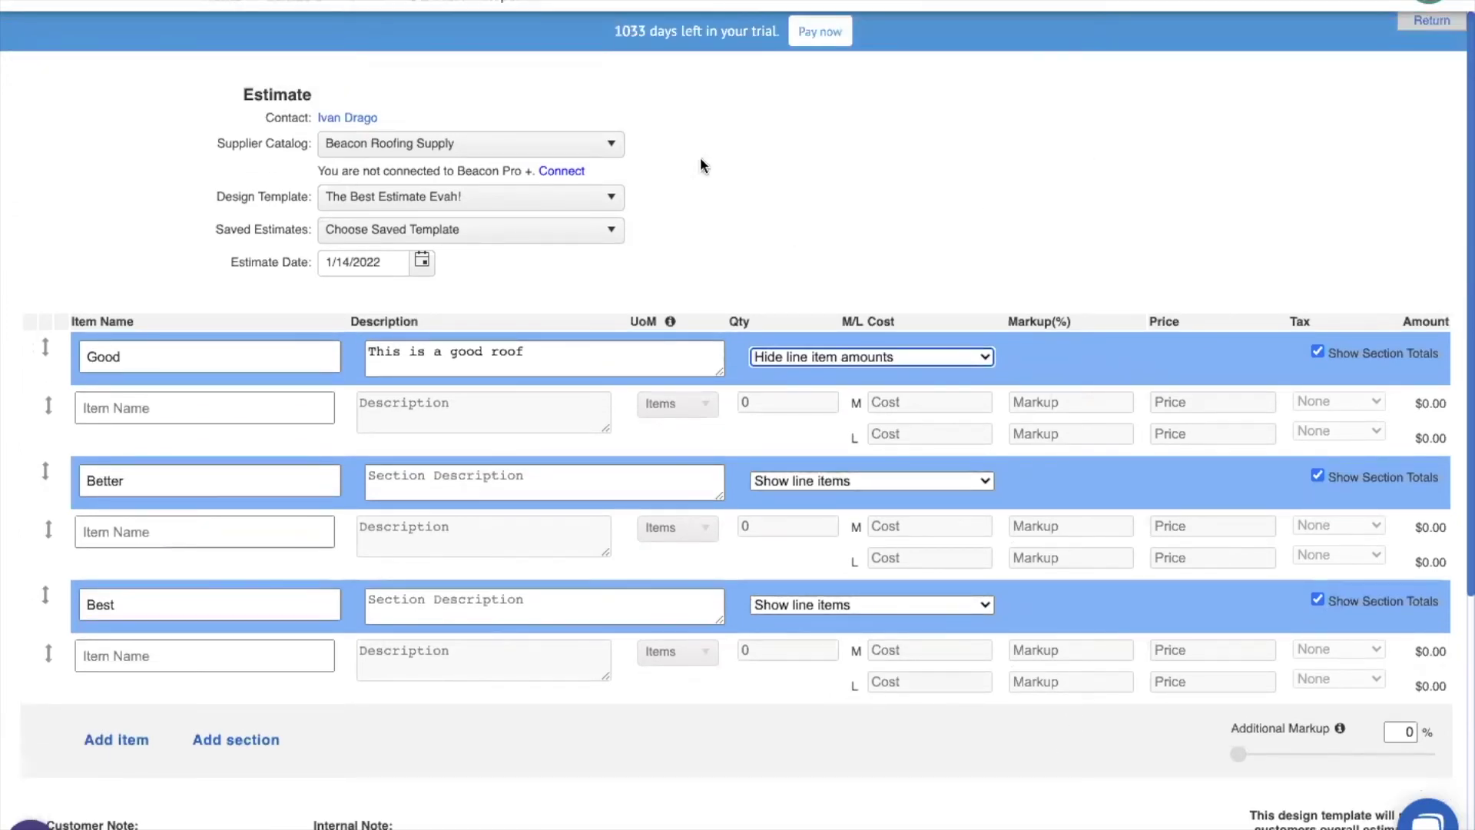
Step: Open estimate 1856 from the contact's Financials list
{"action": "left_click", "coordinate": [347, 117]}
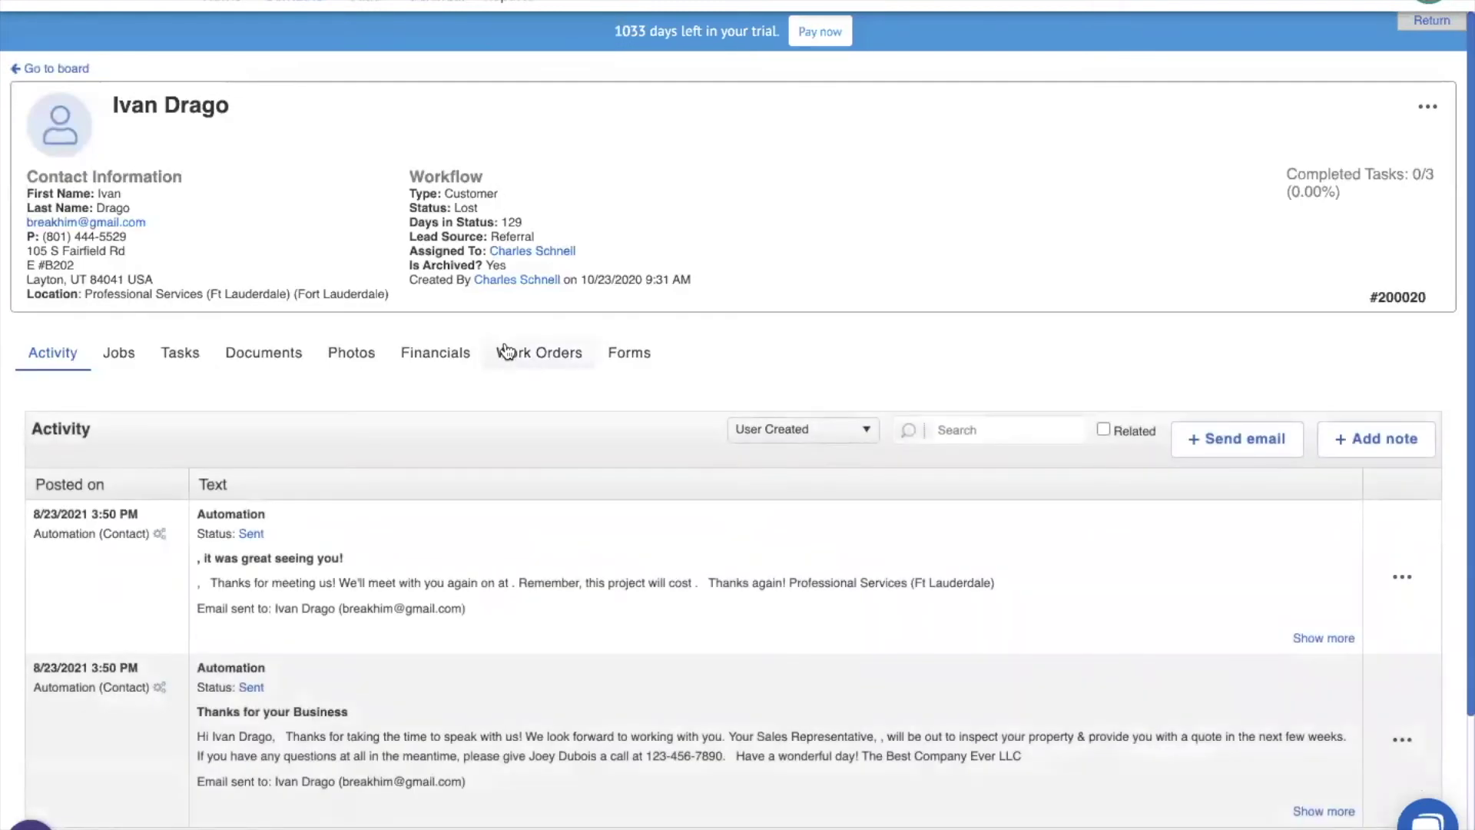
{"action": "left_click", "coordinate": [419, 355]}
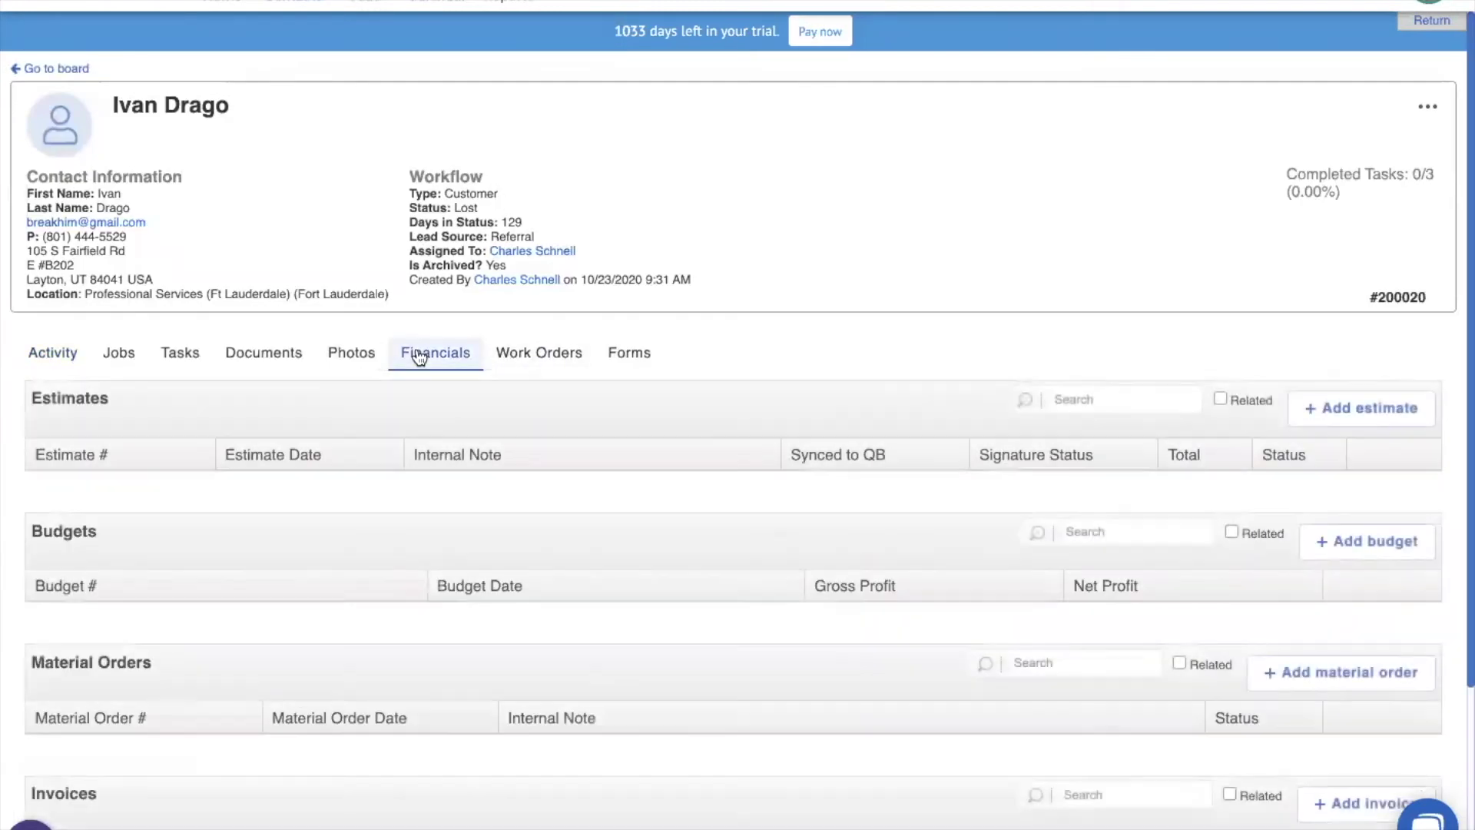
{"action": "left_click", "coordinate": [59, 529]}
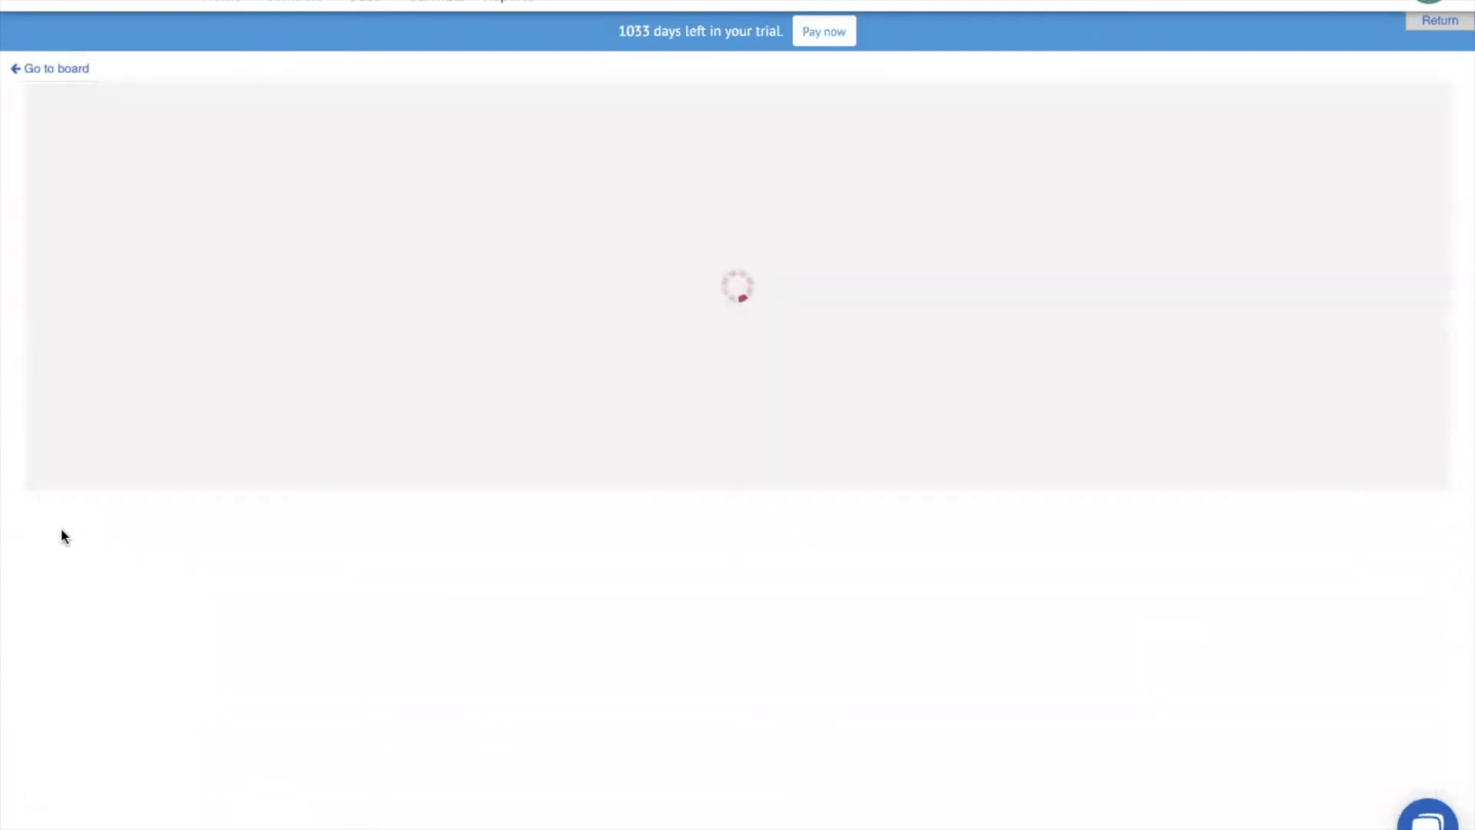
Step: Review the quote's Good, Better and Best sections at $775.00, $2,002.00 and $2,543.50
{"action": "scroll", "coordinate": [1019, 415], "scroll_direction": "down", "scroll_amount": 4}
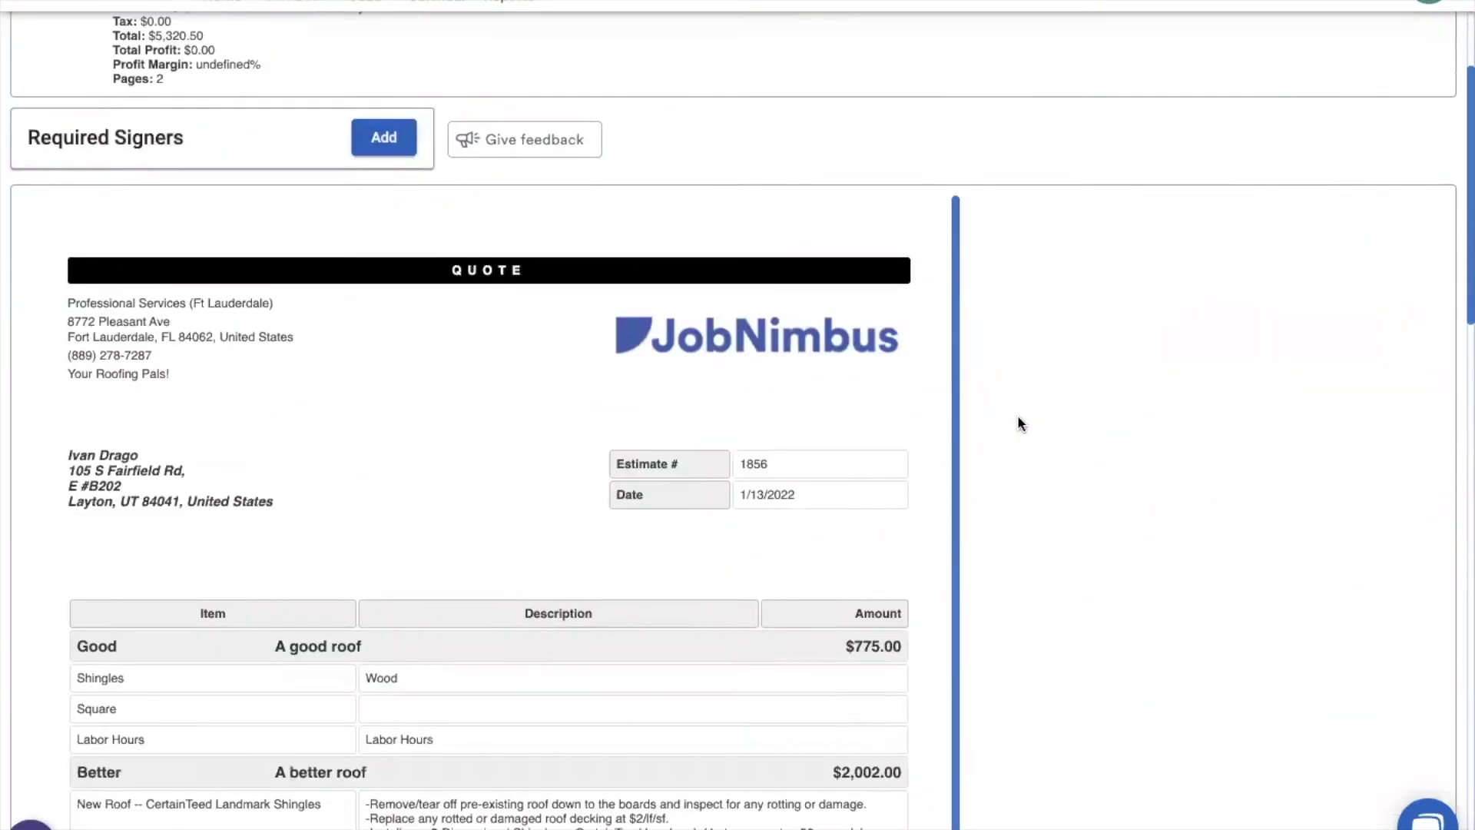
{"action": "scroll", "coordinate": [1021, 399], "scroll_direction": "down", "scroll_amount": 3}
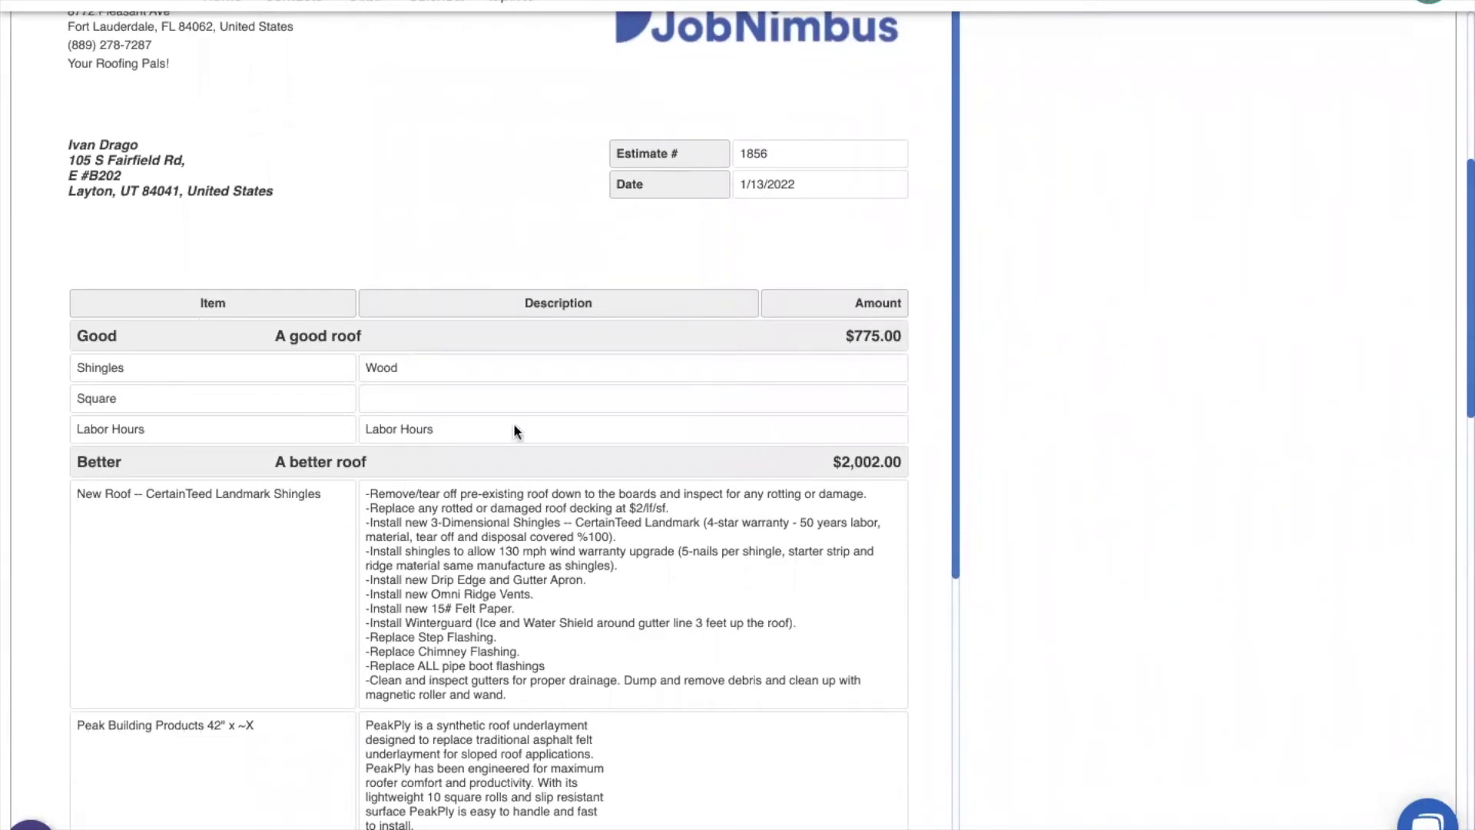
{"action": "scroll", "coordinate": [510, 408], "scroll_direction": "down", "scroll_amount": 4}
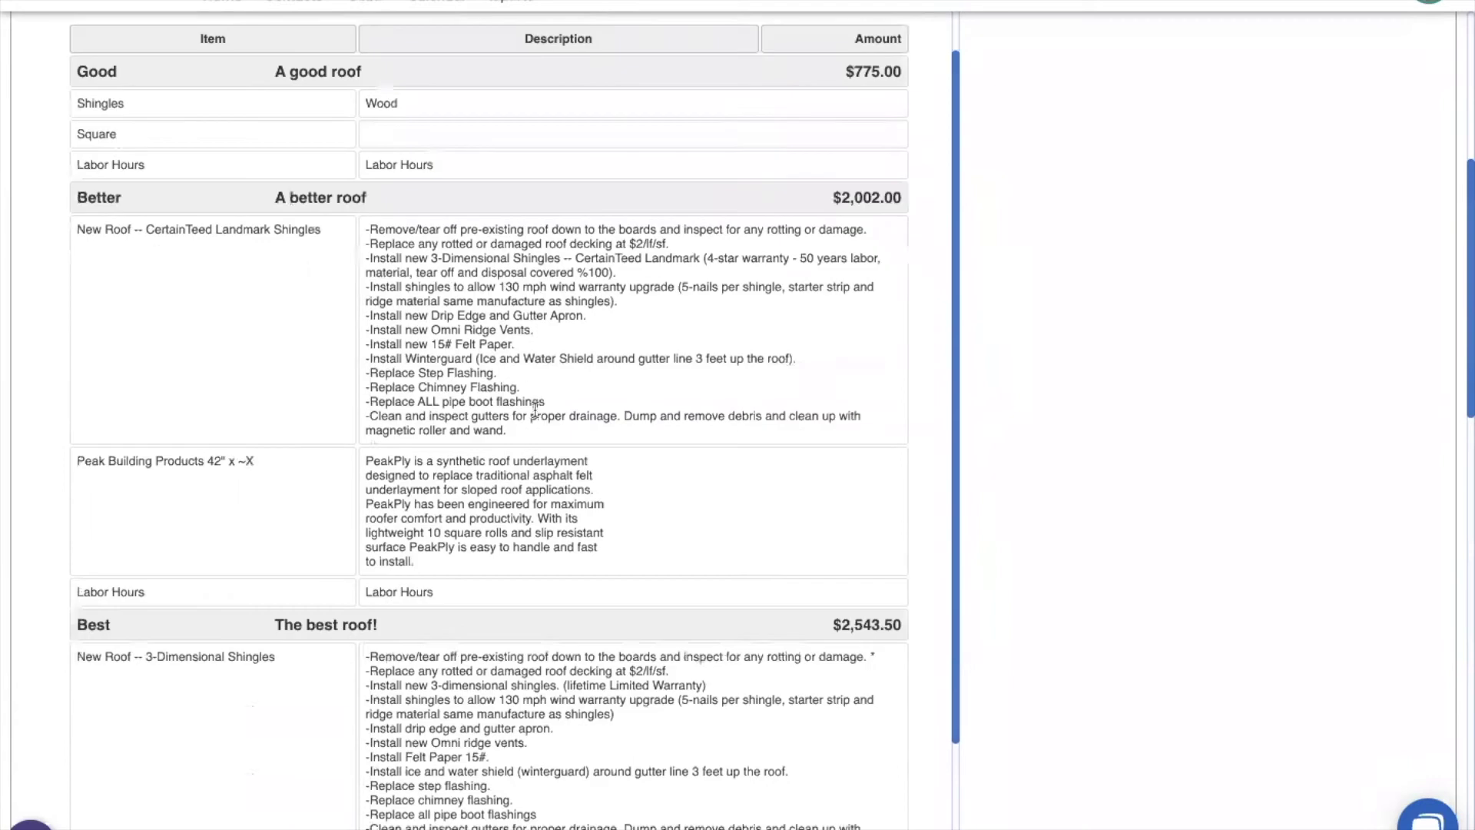
{"action": "scroll", "coordinate": [684, 392], "scroll_direction": "down", "scroll_amount": 5}
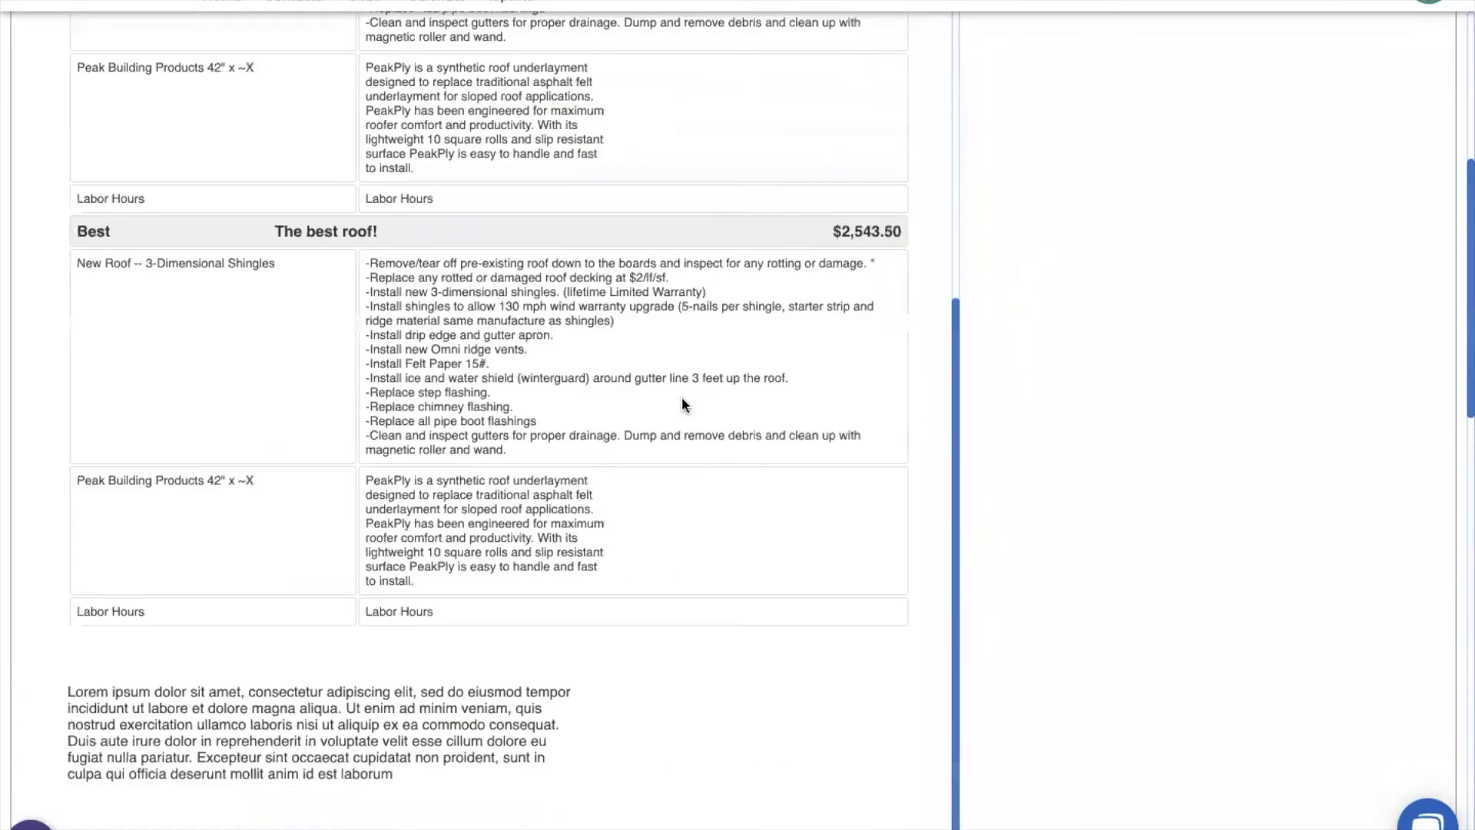
{"action": "scroll", "coordinate": [788, 415], "scroll_direction": "down", "scroll_amount": 3}
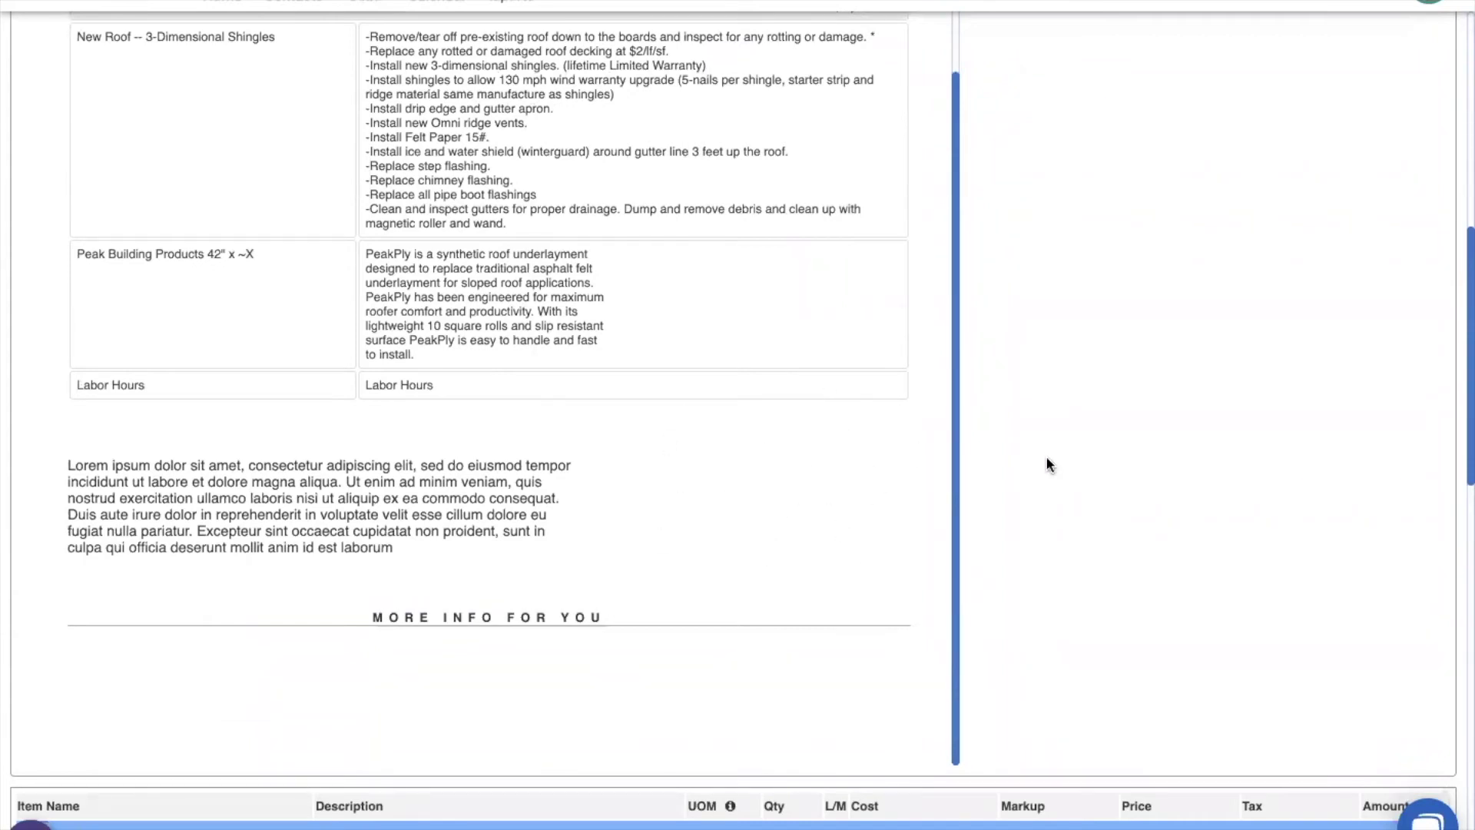
{"action": "scroll", "coordinate": [1045, 454], "scroll_direction": "up", "scroll_amount": 10}
{"action": "scroll", "coordinate": [639, 593], "scroll_direction": "up", "scroll_amount": 10}
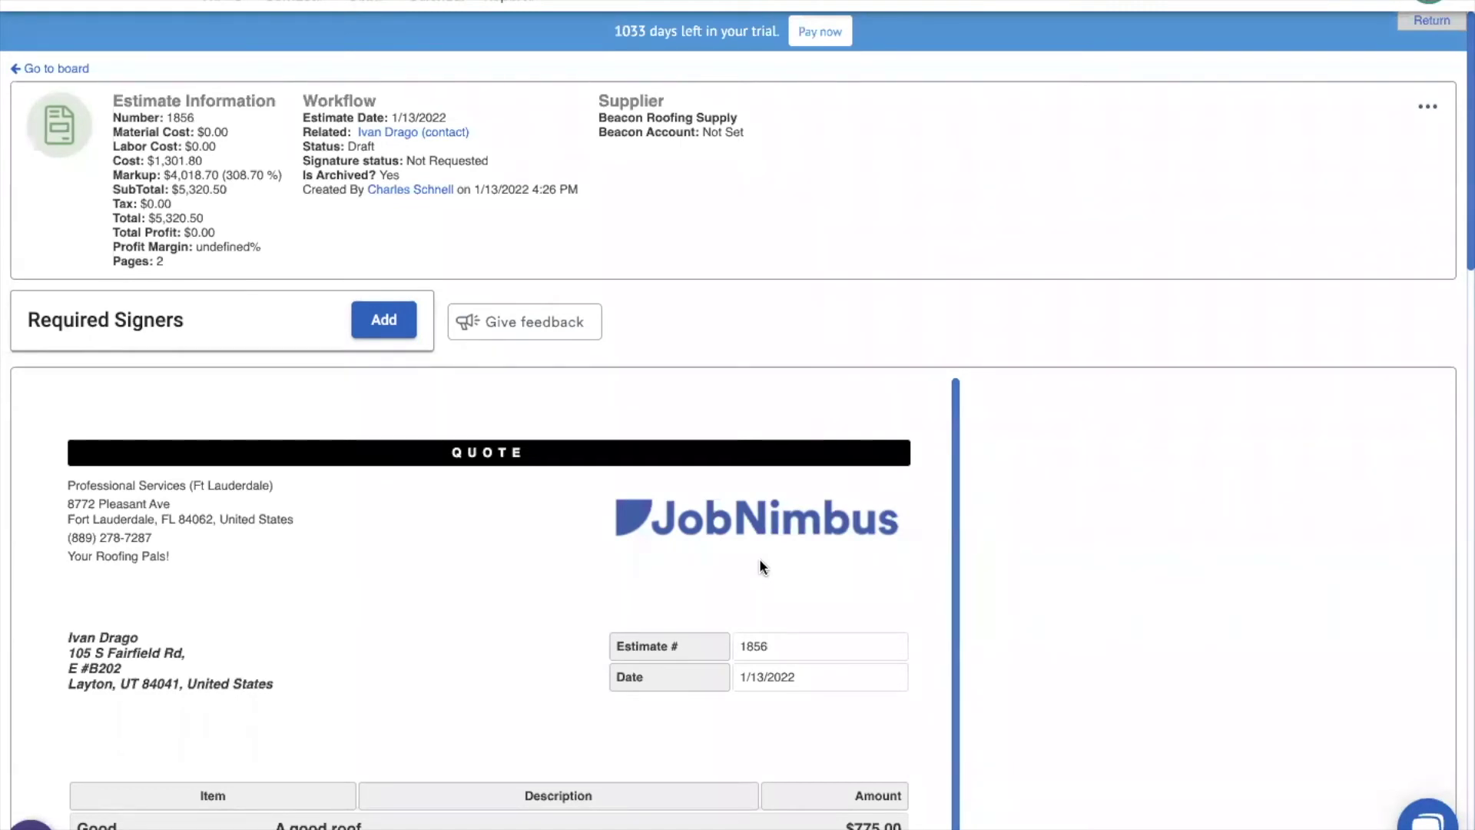
{"action": "scroll", "coordinate": [761, 565], "scroll_direction": "down", "scroll_amount": 6}
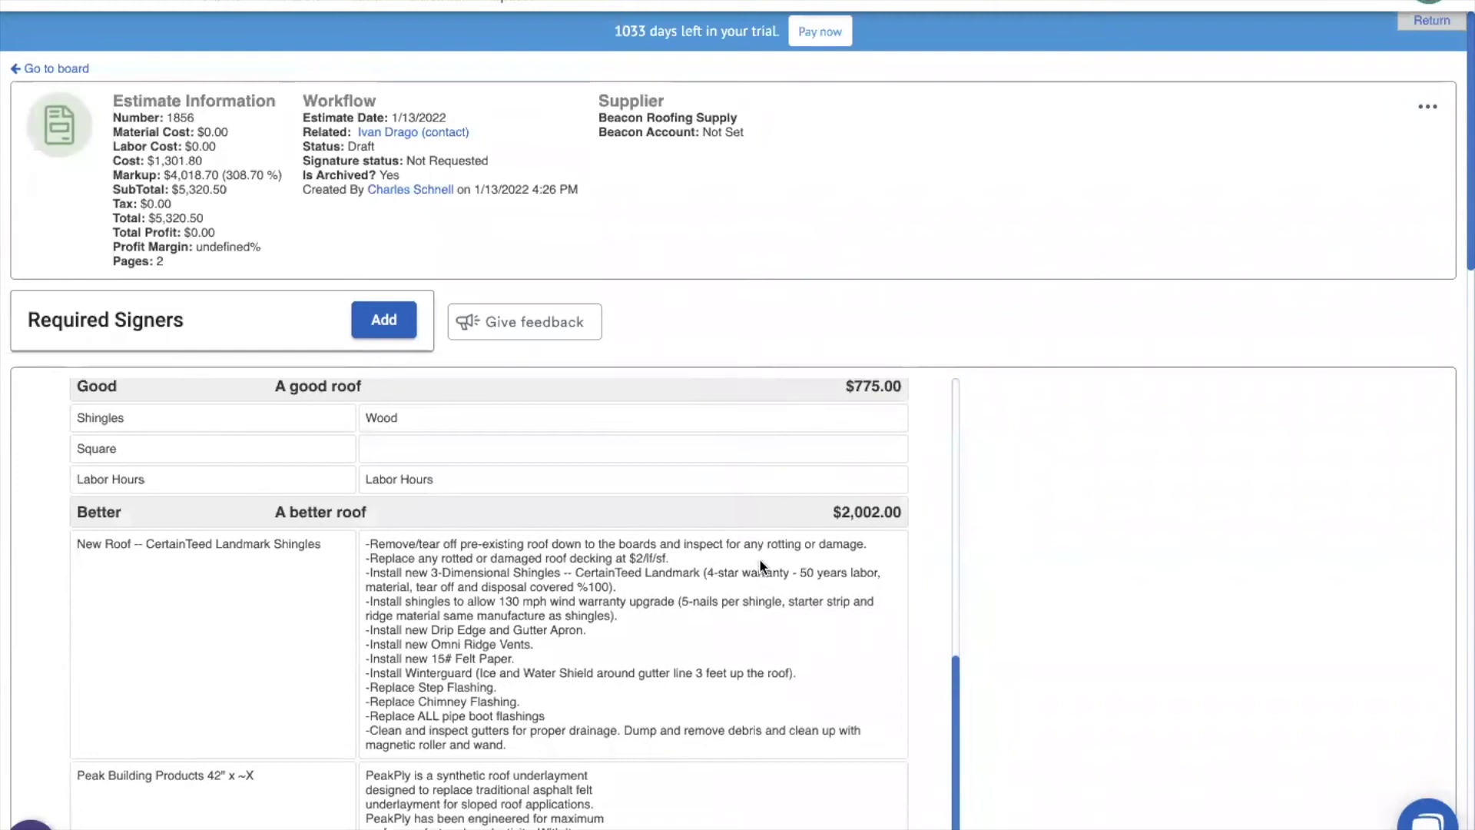
{"action": "scroll", "coordinate": [759, 558], "scroll_direction": "up", "scroll_amount": 1}
{"action": "scroll", "coordinate": [684, 545], "scroll_direction": "down", "scroll_amount": 1}
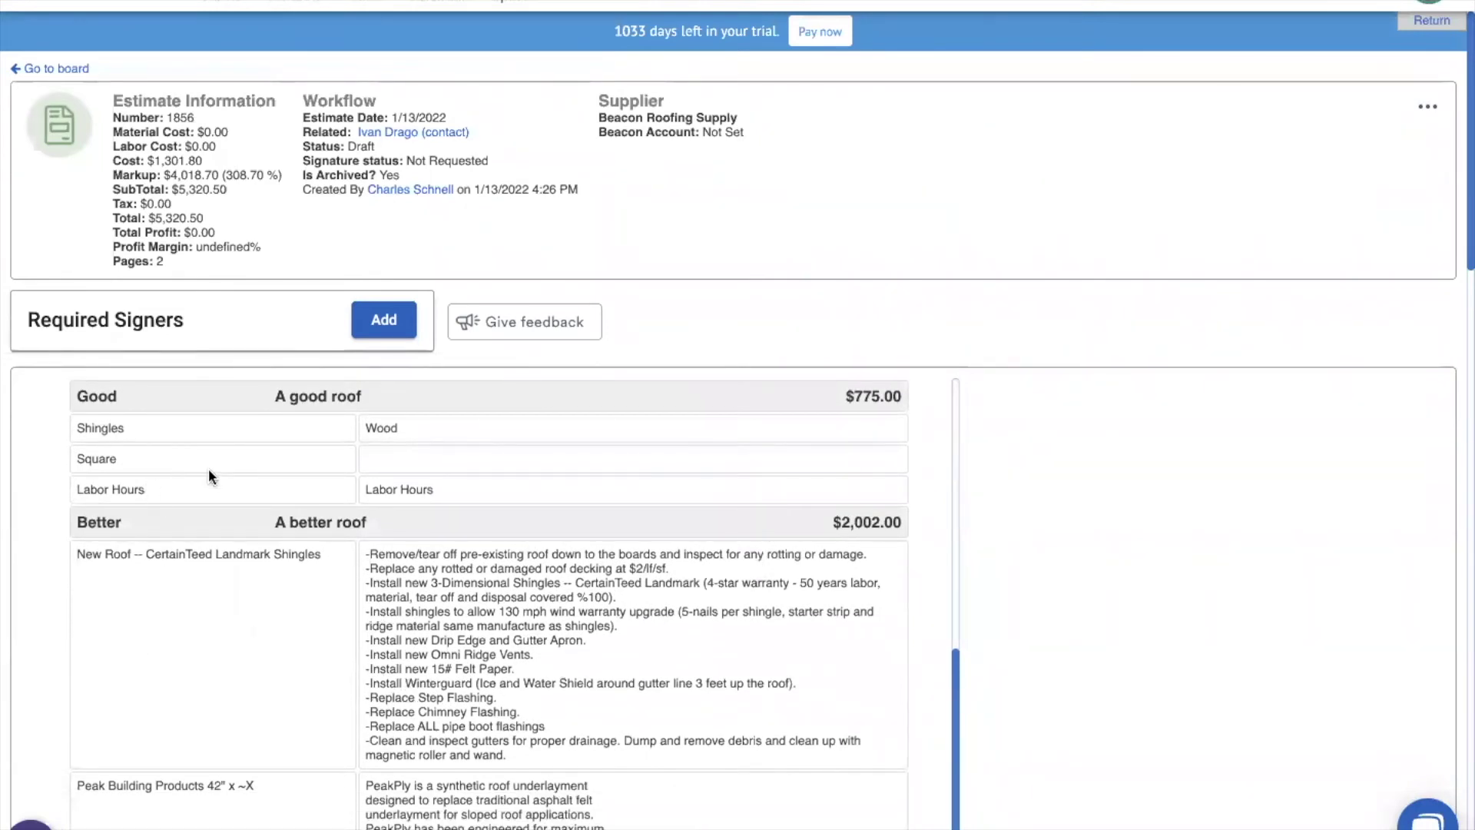
{"action": "scroll", "coordinate": [209, 476], "scroll_direction": "down", "scroll_amount": 5}
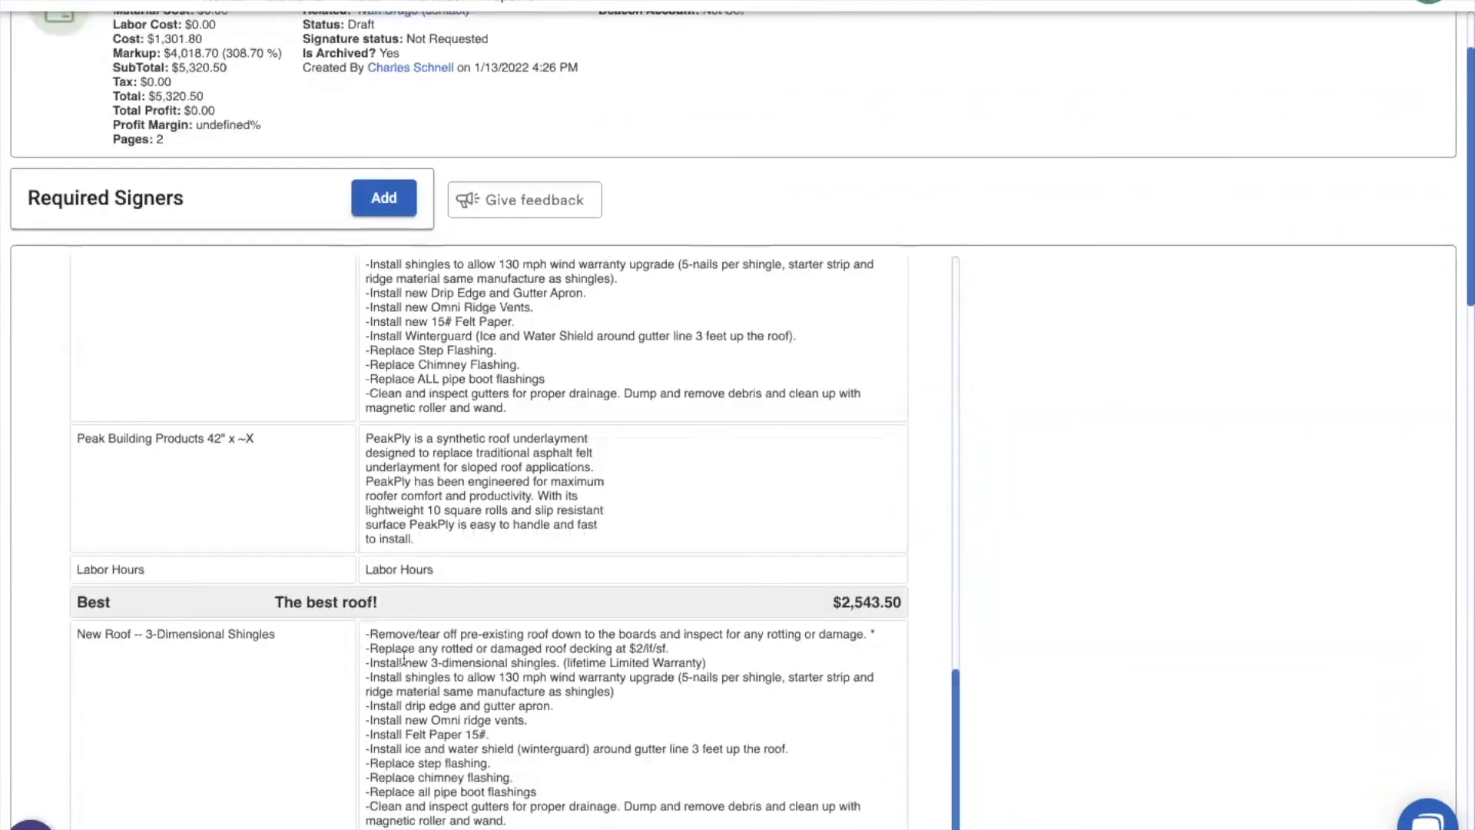
{"action": "scroll", "coordinate": [403, 659], "scroll_direction": "up", "scroll_amount": 3}
{"action": "scroll", "coordinate": [476, 623], "scroll_direction": "down", "scroll_amount": 2}
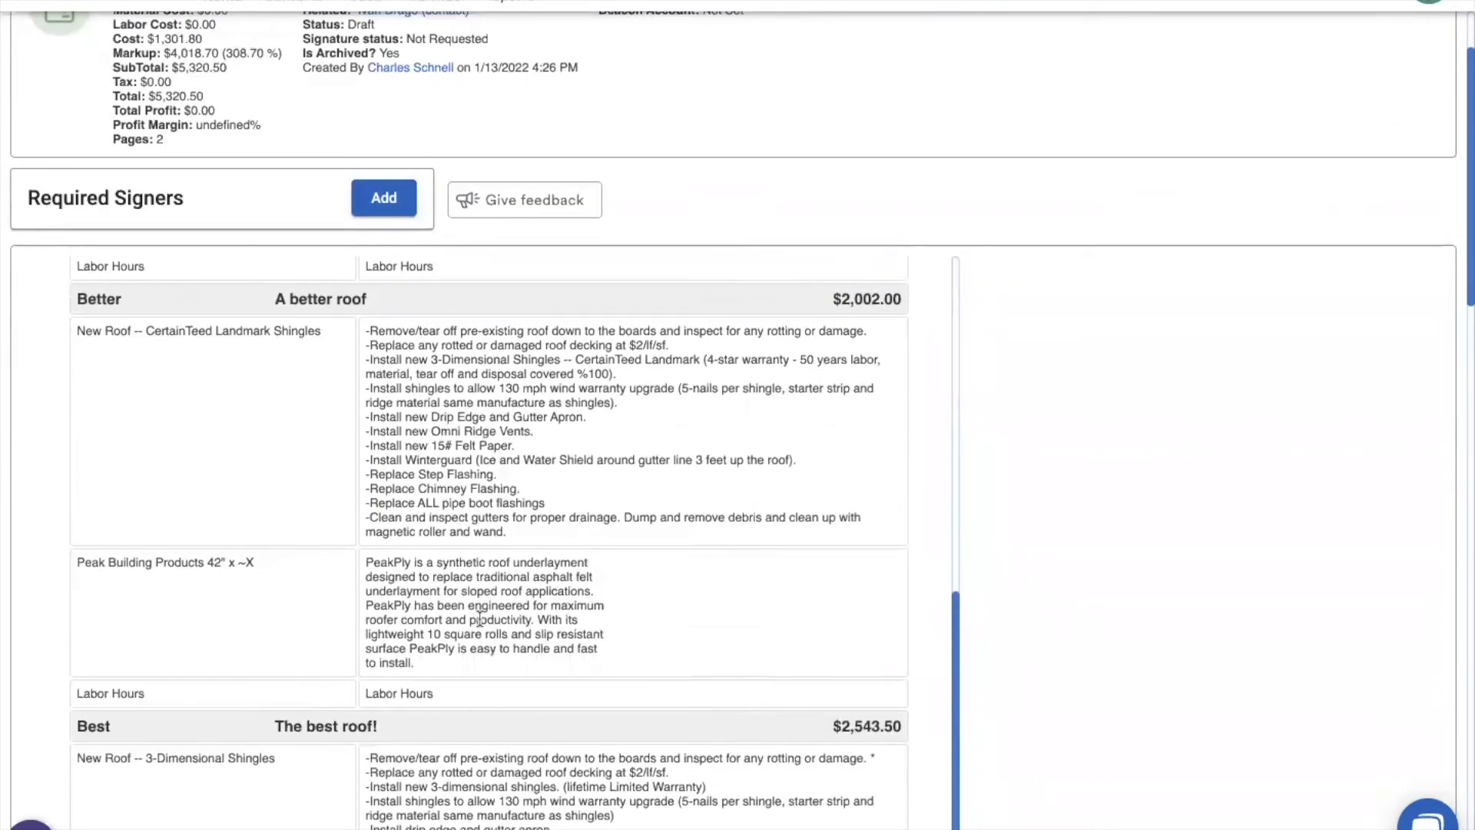
{"action": "scroll", "coordinate": [480, 619], "scroll_direction": "up", "scroll_amount": 2}
{"action": "scroll", "coordinate": [657, 607], "scroll_direction": "up", "scroll_amount": 4}
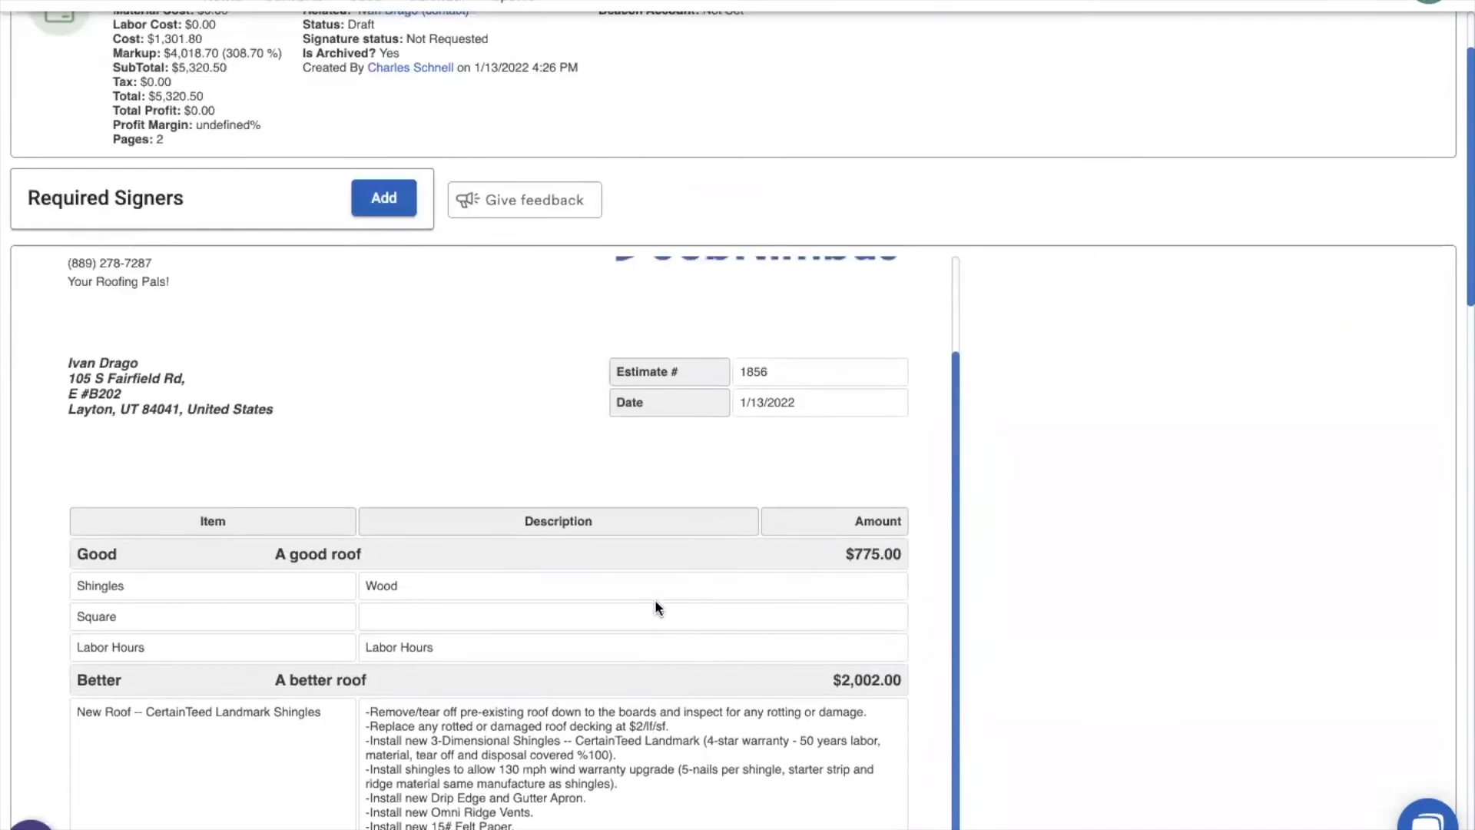
{"action": "scroll", "coordinate": [655, 607], "scroll_direction": "up", "scroll_amount": 2}
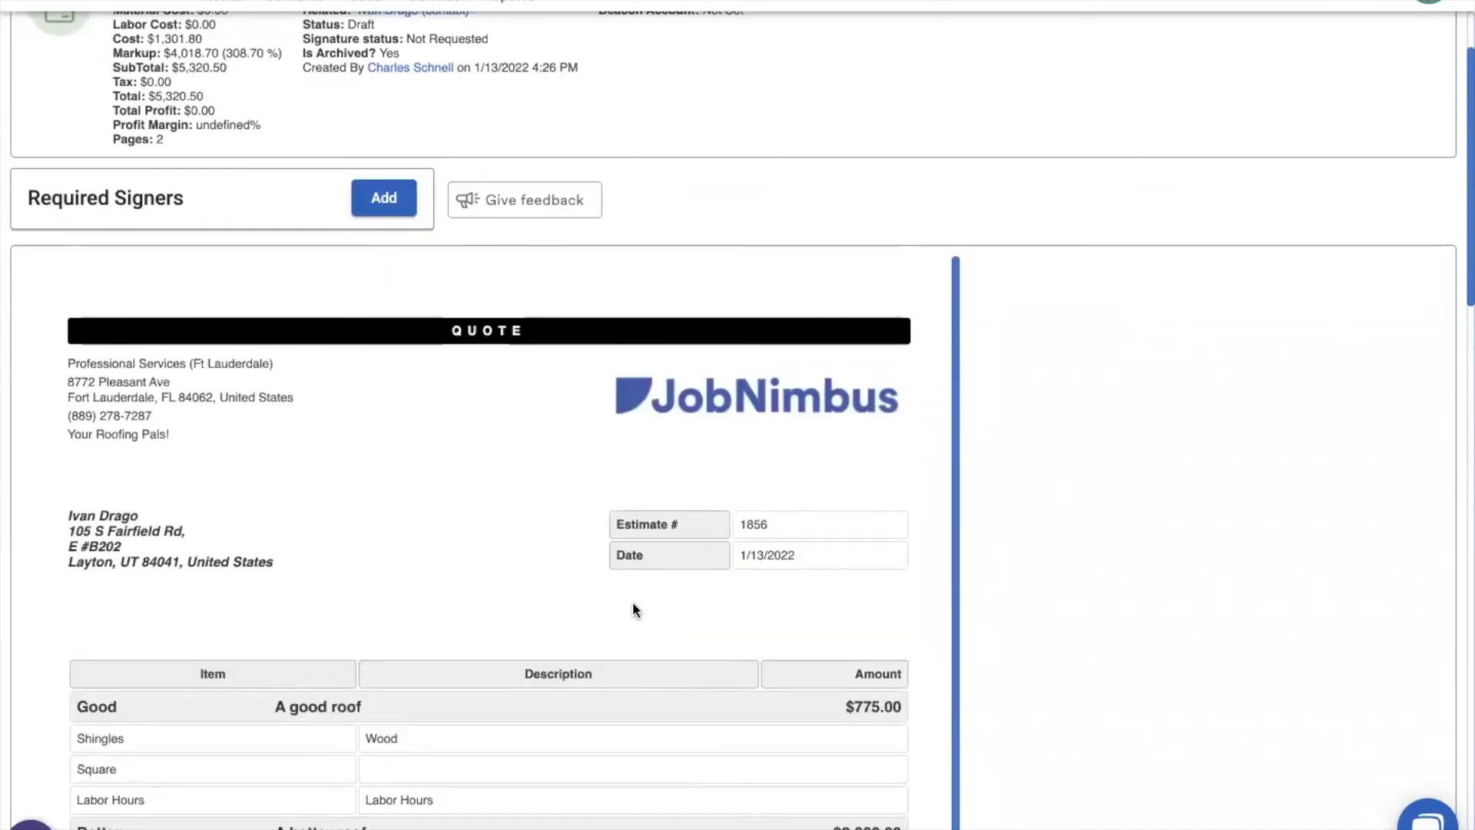
{"action": "scroll", "coordinate": [990, 446], "scroll_direction": "up", "scroll_amount": 2}
{"action": "left_click", "coordinate": [1428, 106]}
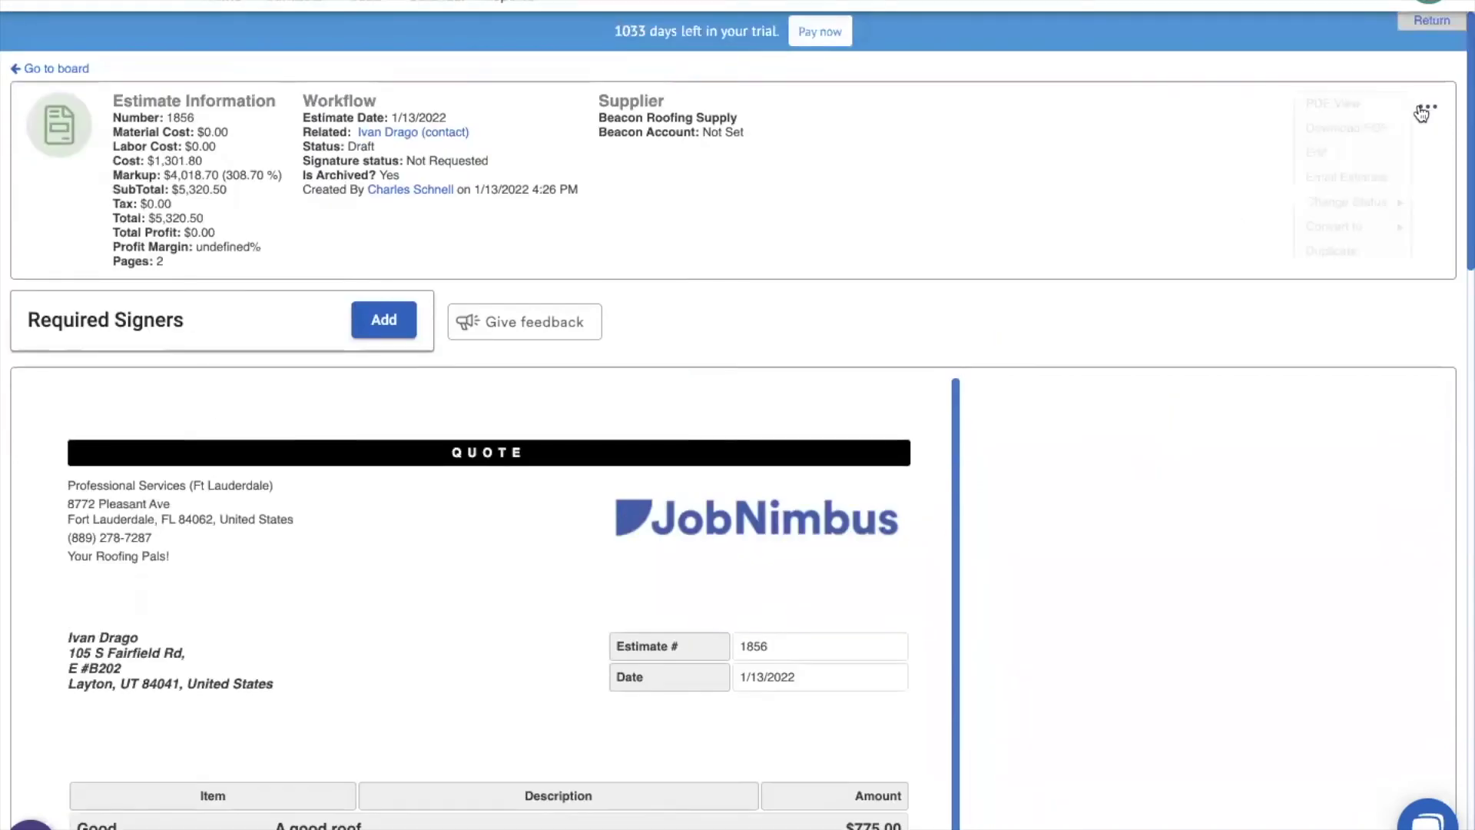
Step: Edit estimate 1856 and delete its Good and Best sections
{"action": "left_click", "coordinate": [1362, 156]}
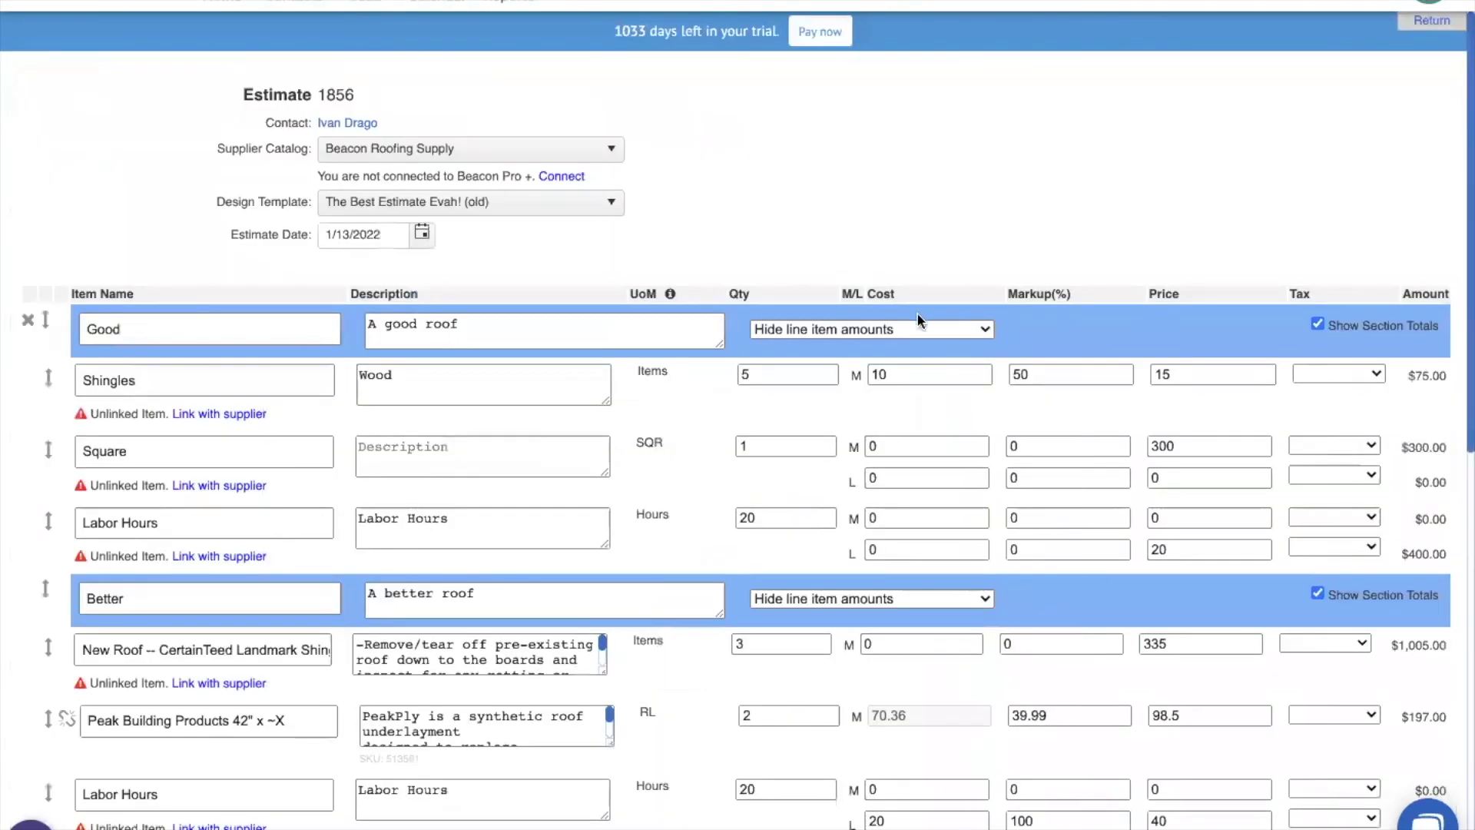
{"action": "scroll", "coordinate": [375, 432], "scroll_direction": "down", "scroll_amount": 6}
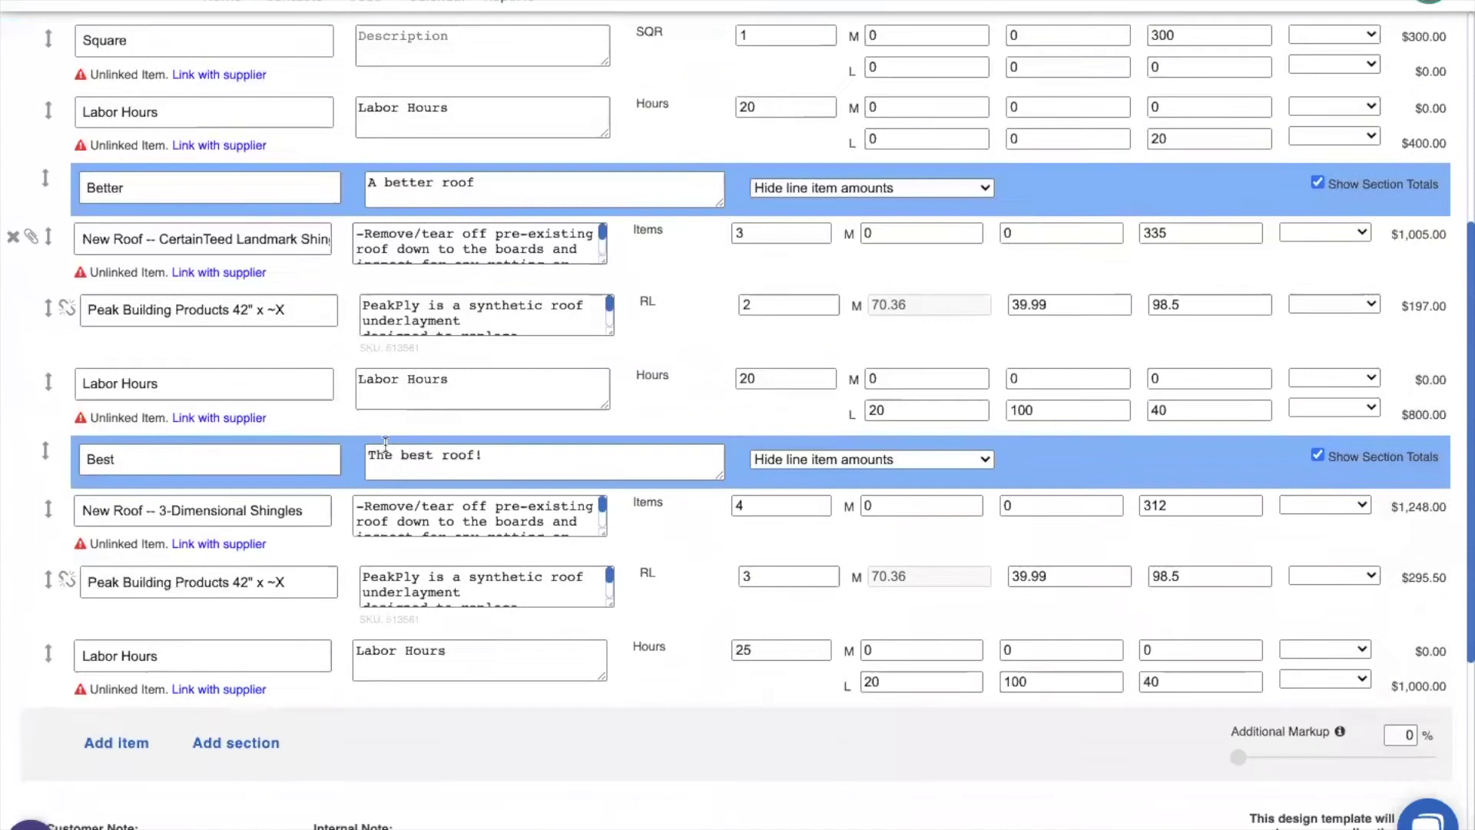
{"action": "scroll", "coordinate": [209, 550], "scroll_direction": "up", "scroll_amount": 6}
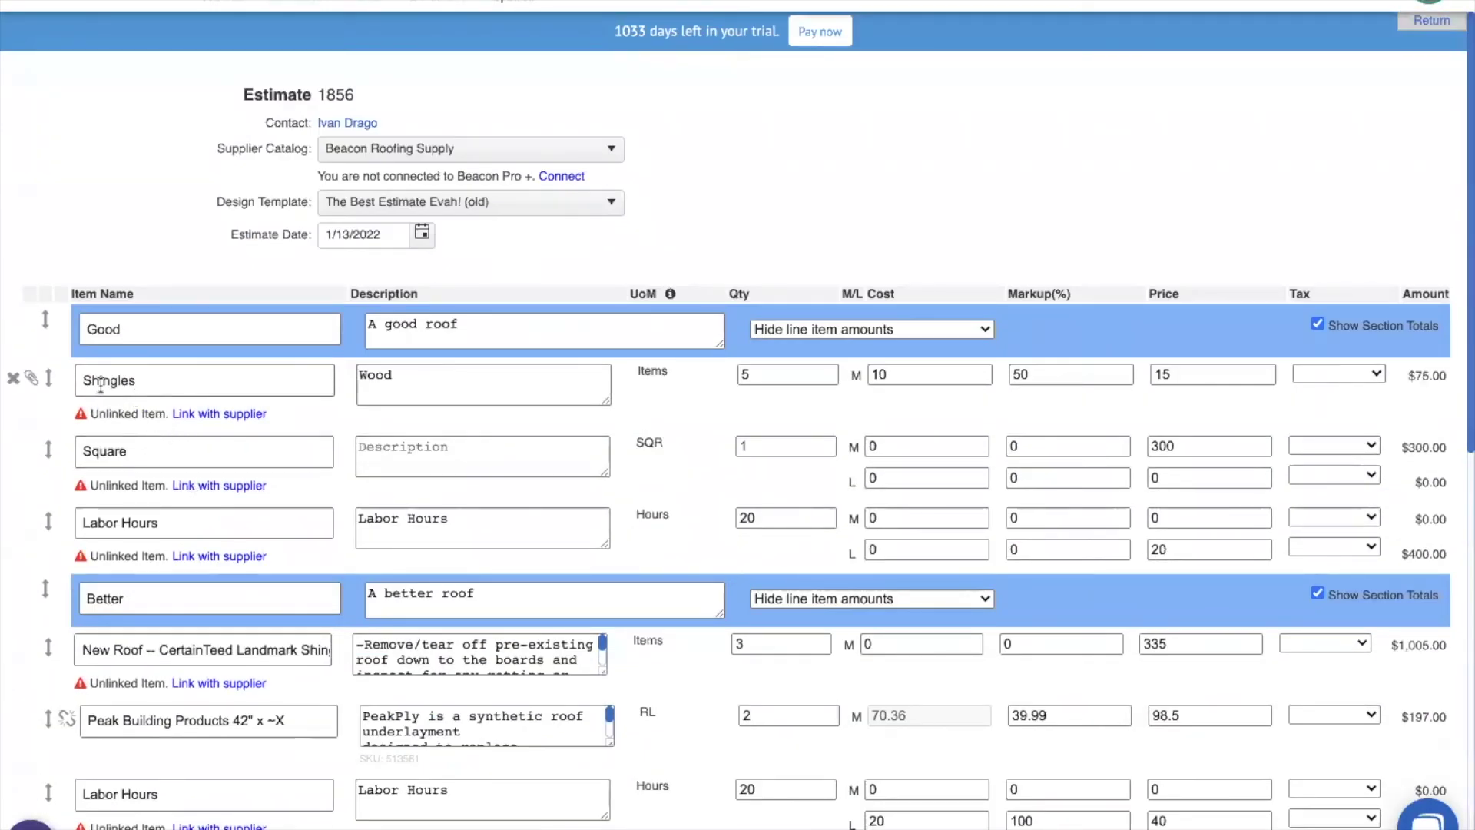
{"action": "mouse_move", "coordinate": [34, 341]}
{"action": "left_click", "coordinate": [26, 323]}
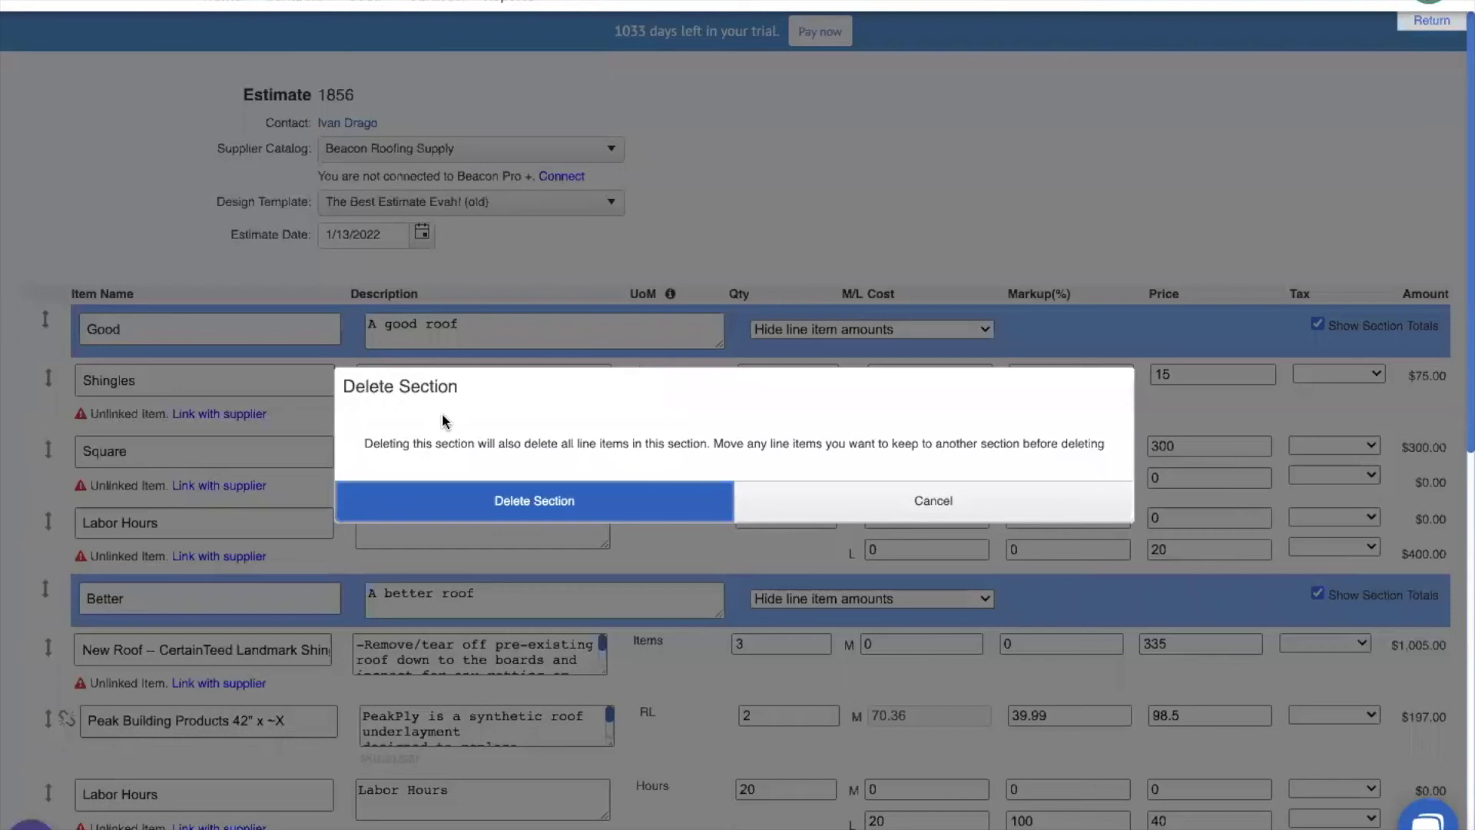
{"action": "left_click", "coordinate": [481, 501]}
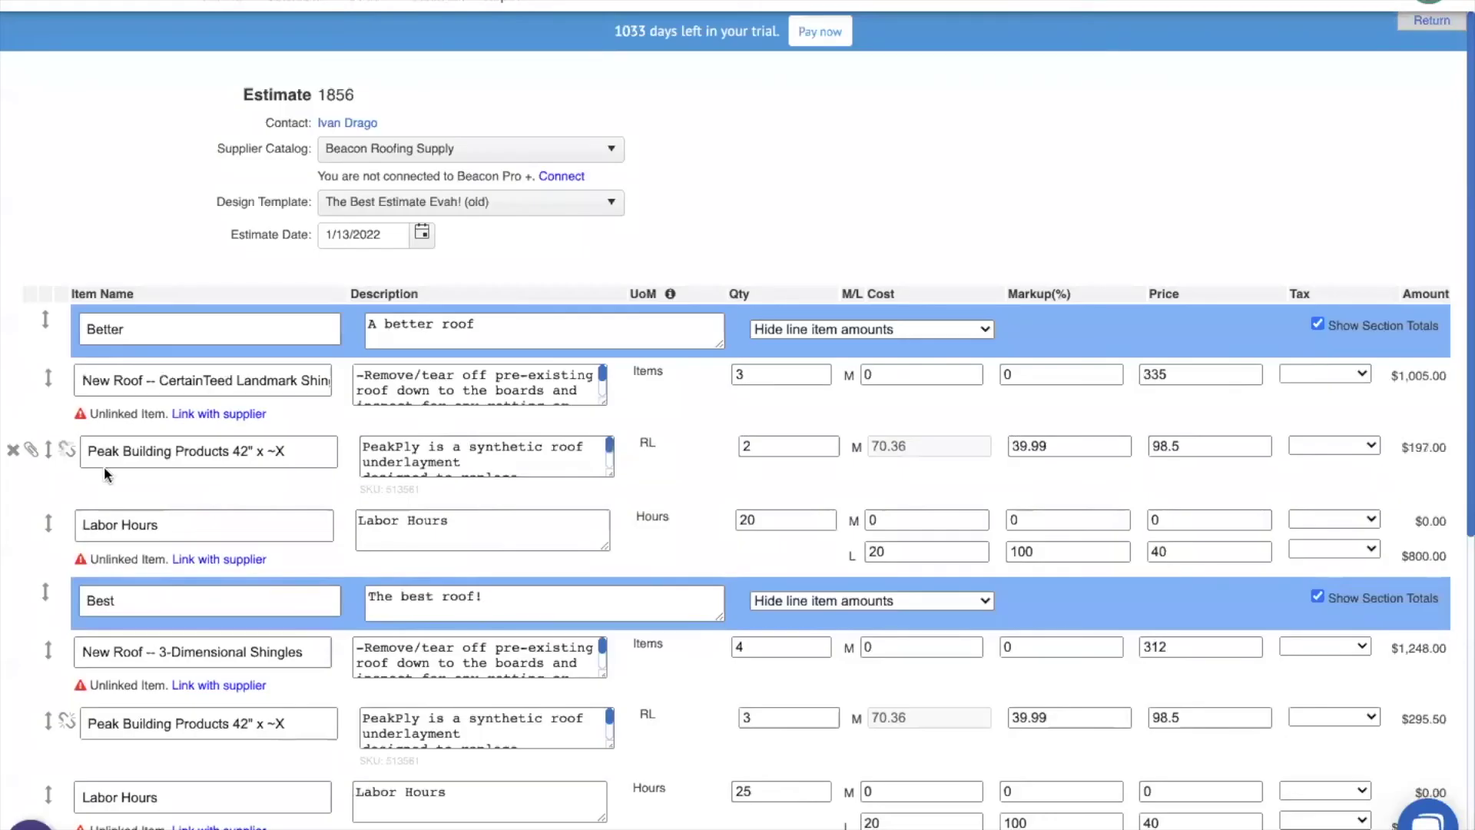
{"action": "scroll", "coordinate": [31, 461], "scroll_direction": "down", "scroll_amount": 1}
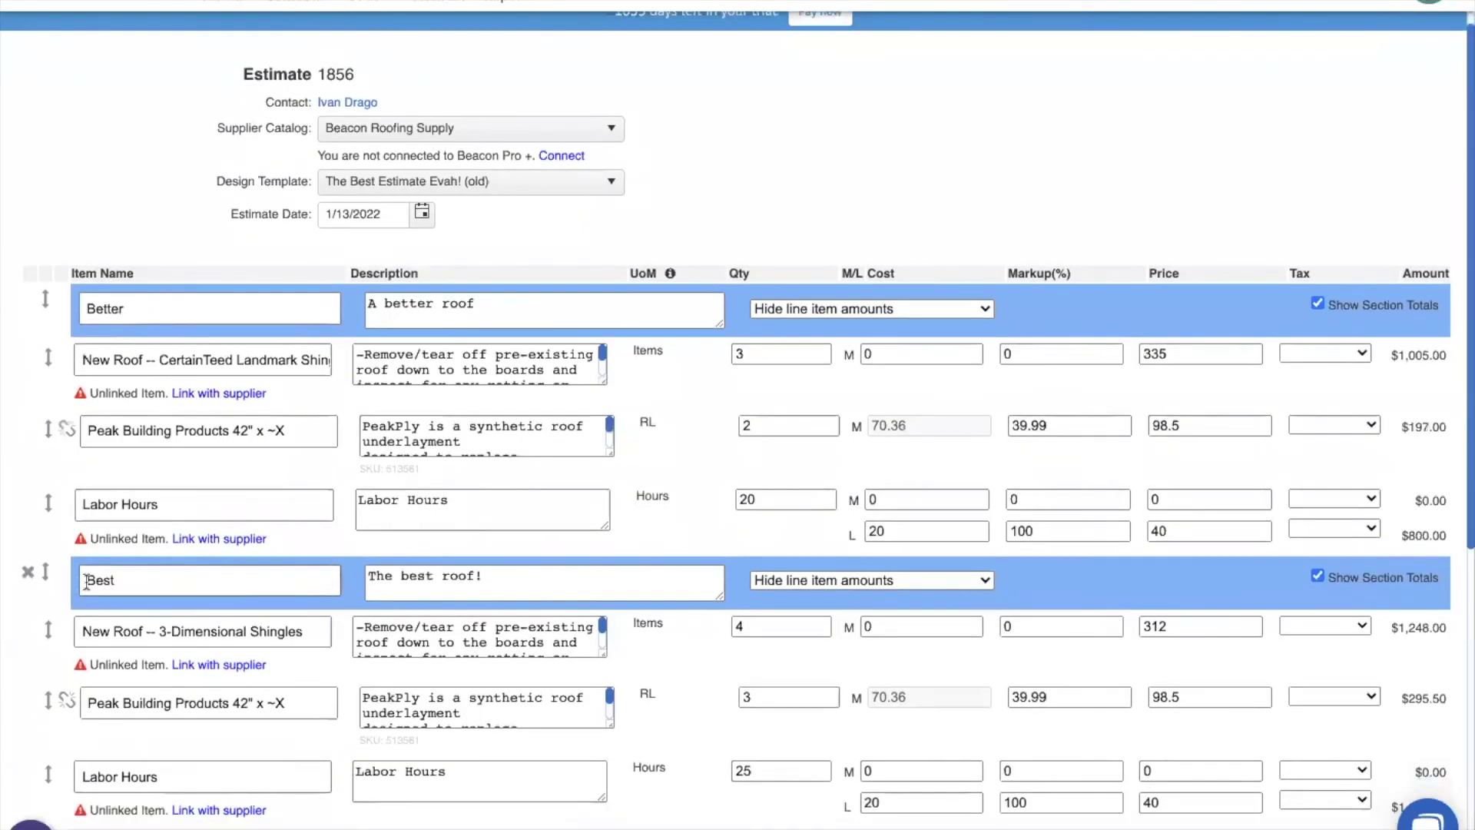
{"action": "left_click", "coordinate": [29, 575]}
{"action": "left_click", "coordinate": [603, 500]}
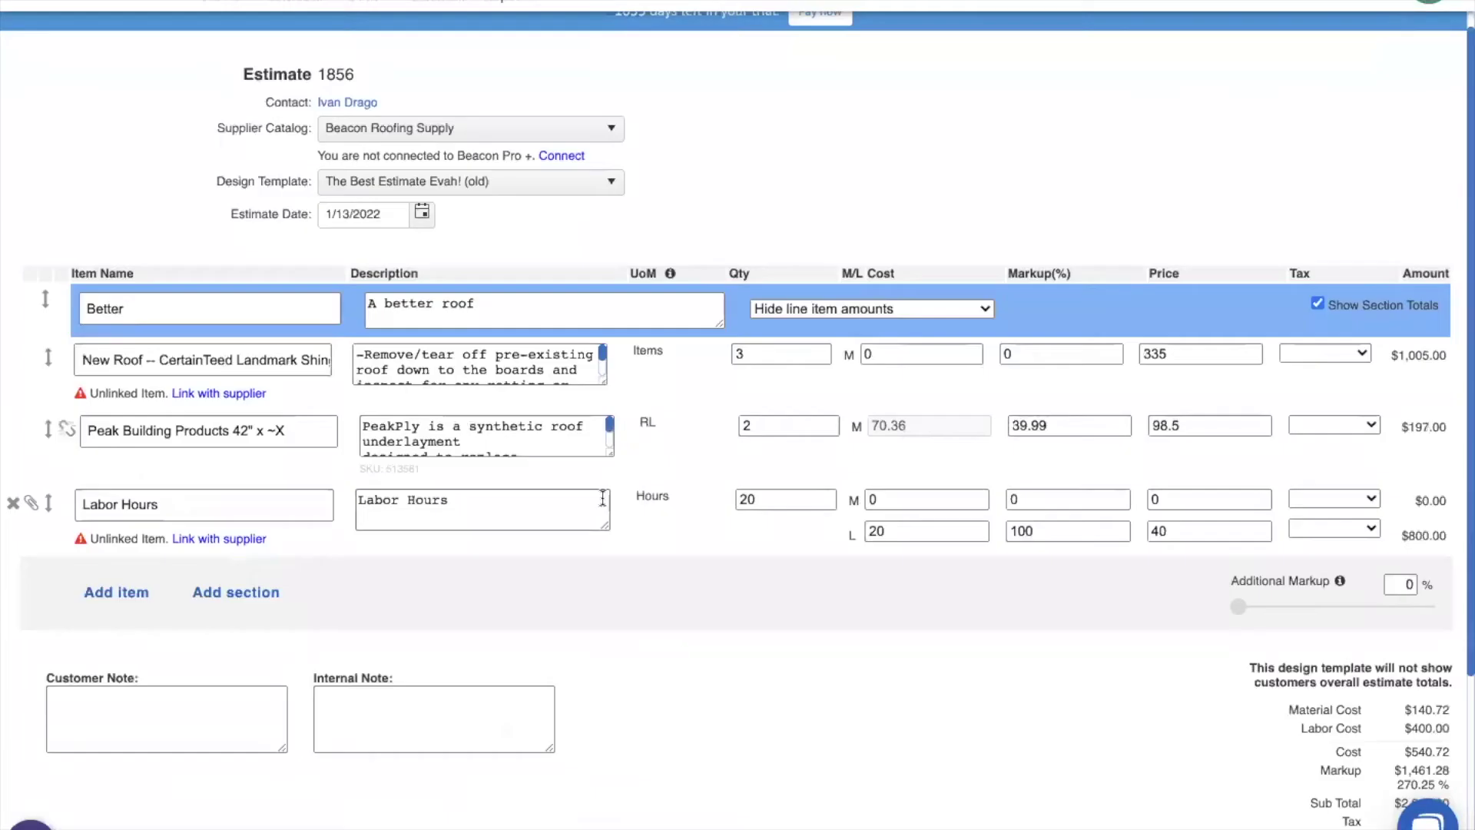
Step: Rename the Better section to 'Roofing Project' and save estimate 1856
{"action": "double_click", "coordinate": [257, 311]}
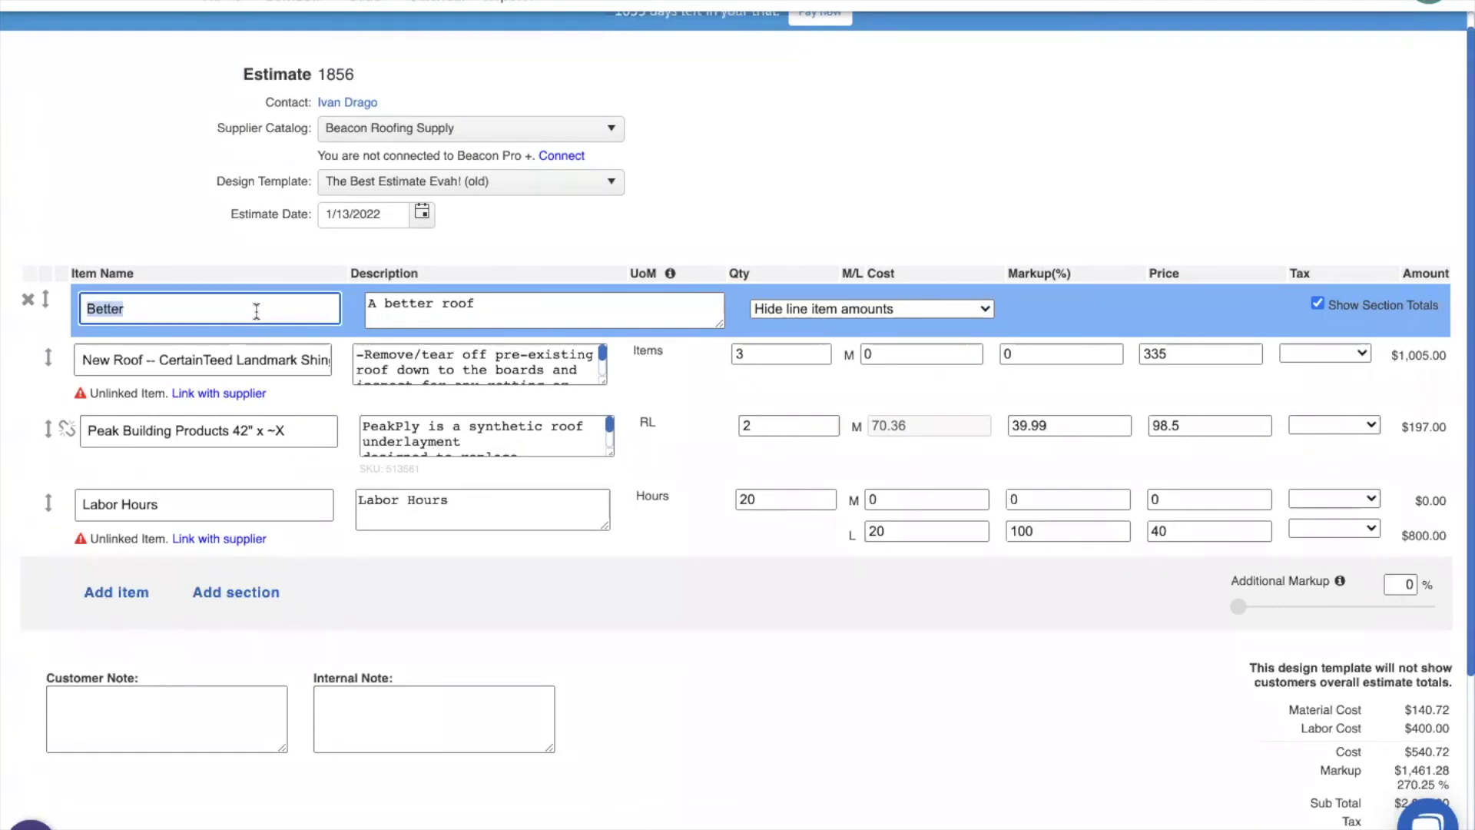
{"action": "type", "text": "Roofing Pro9je"}
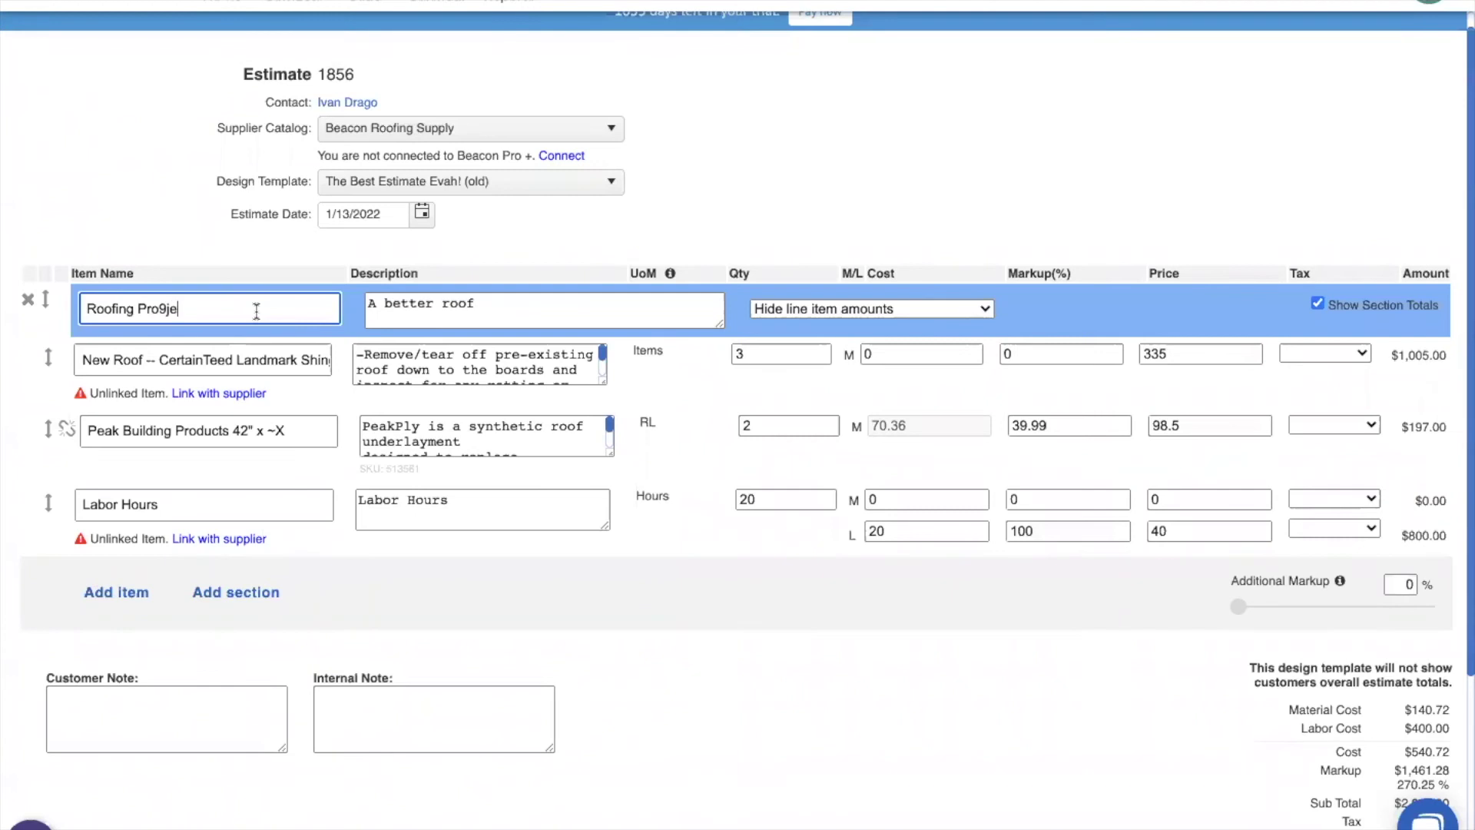
{"action": "type", "text": "ct"}
{"action": "key", "text": "Left"}
{"action": "key", "text": "Left"}
{"action": "key", "text": "Left"}
{"action": "key", "text": "Left"}
{"action": "key", "text": "BackSpace"}
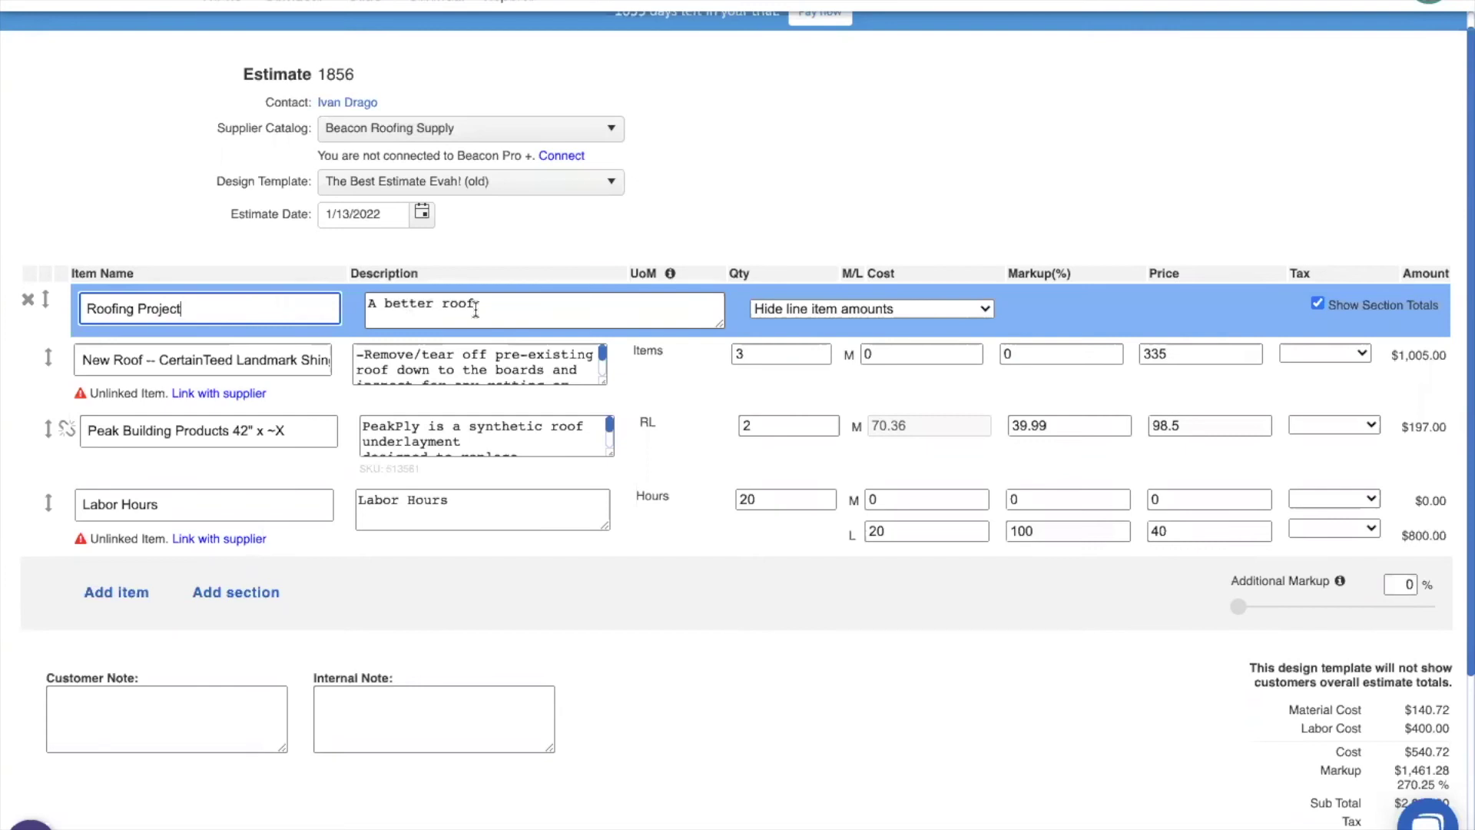
{"action": "scroll", "coordinate": [573, 558], "scroll_direction": "down", "scroll_amount": 3}
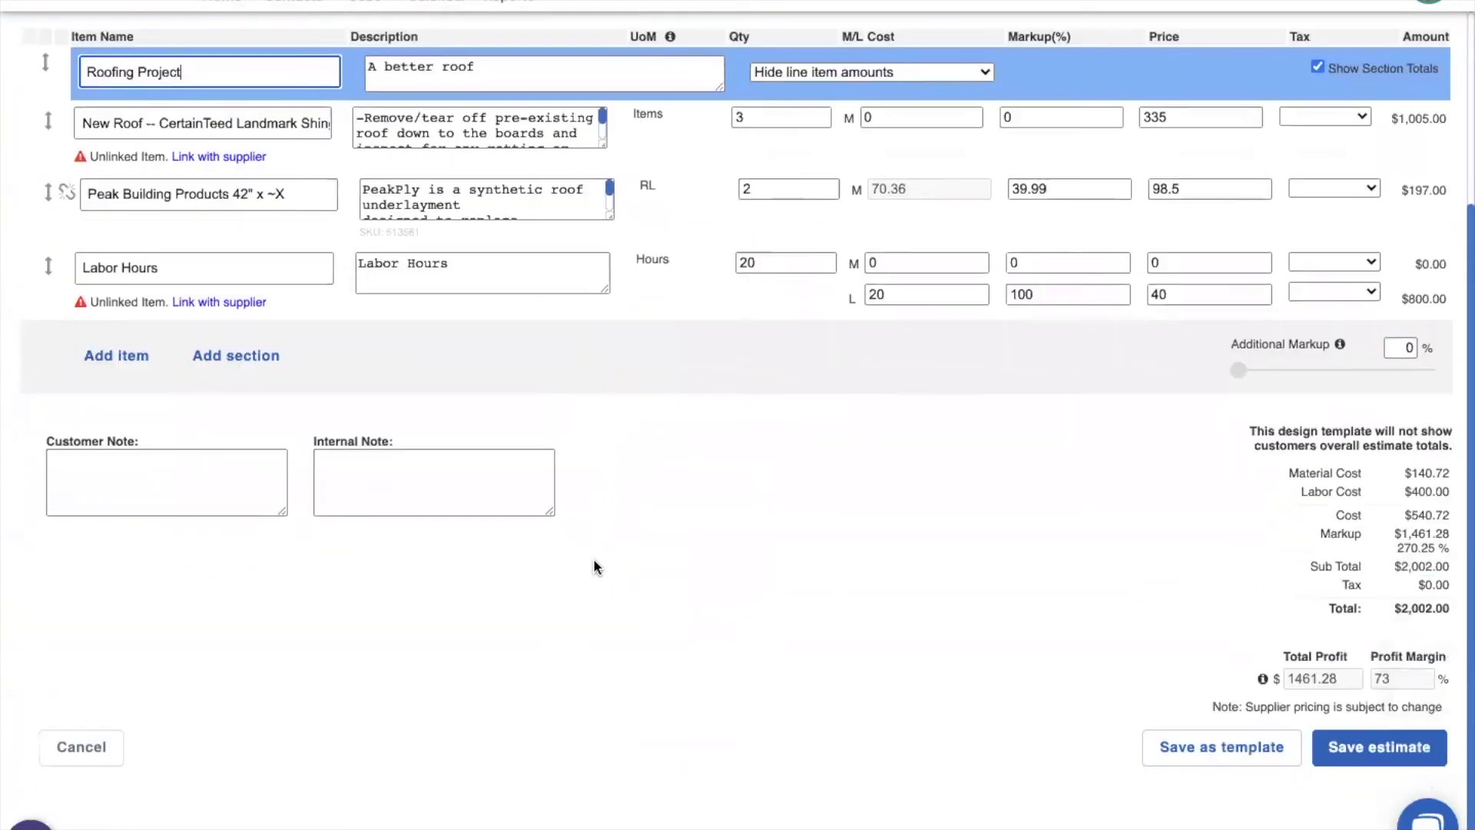
{"action": "left_click", "coordinate": [1392, 727]}
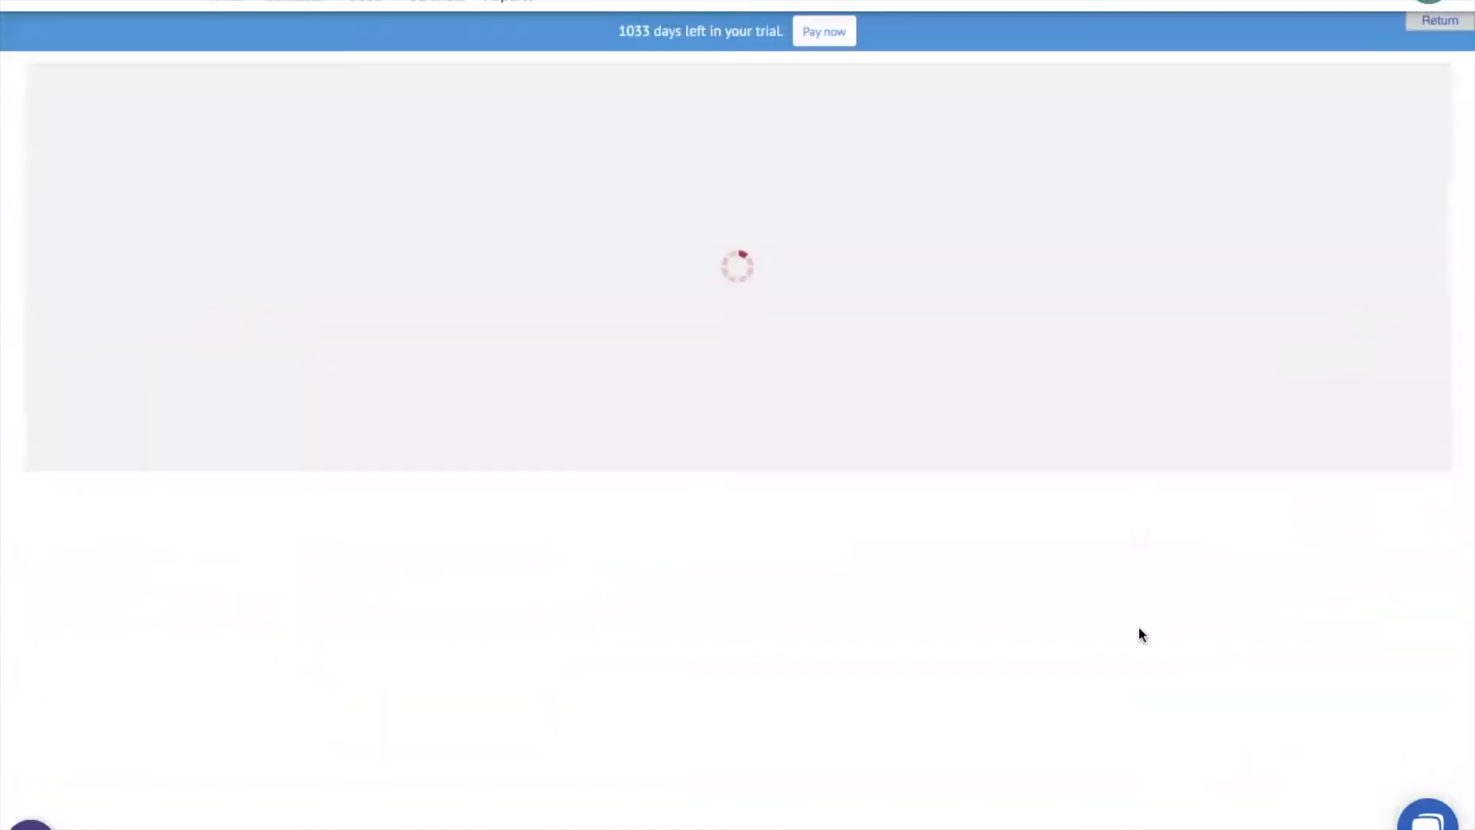
Step: Review the saved estimate, then show the contact's Financials listing draft estimates 1857 and 1856
{"action": "scroll", "coordinate": [665, 524], "scroll_direction": "down", "scroll_amount": 2}
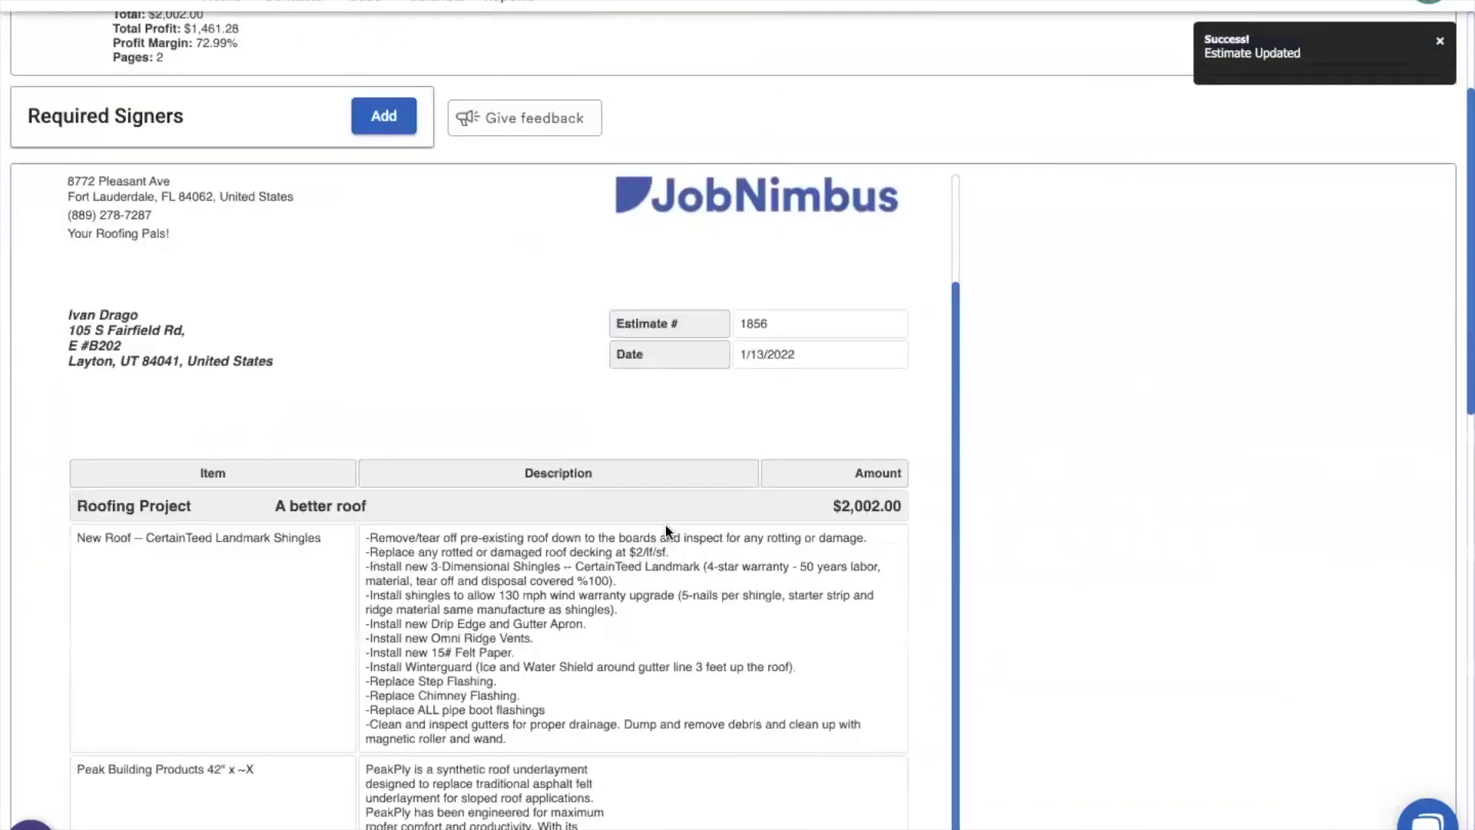
{"action": "scroll", "coordinate": [338, 542], "scroll_direction": "down", "scroll_amount": 2}
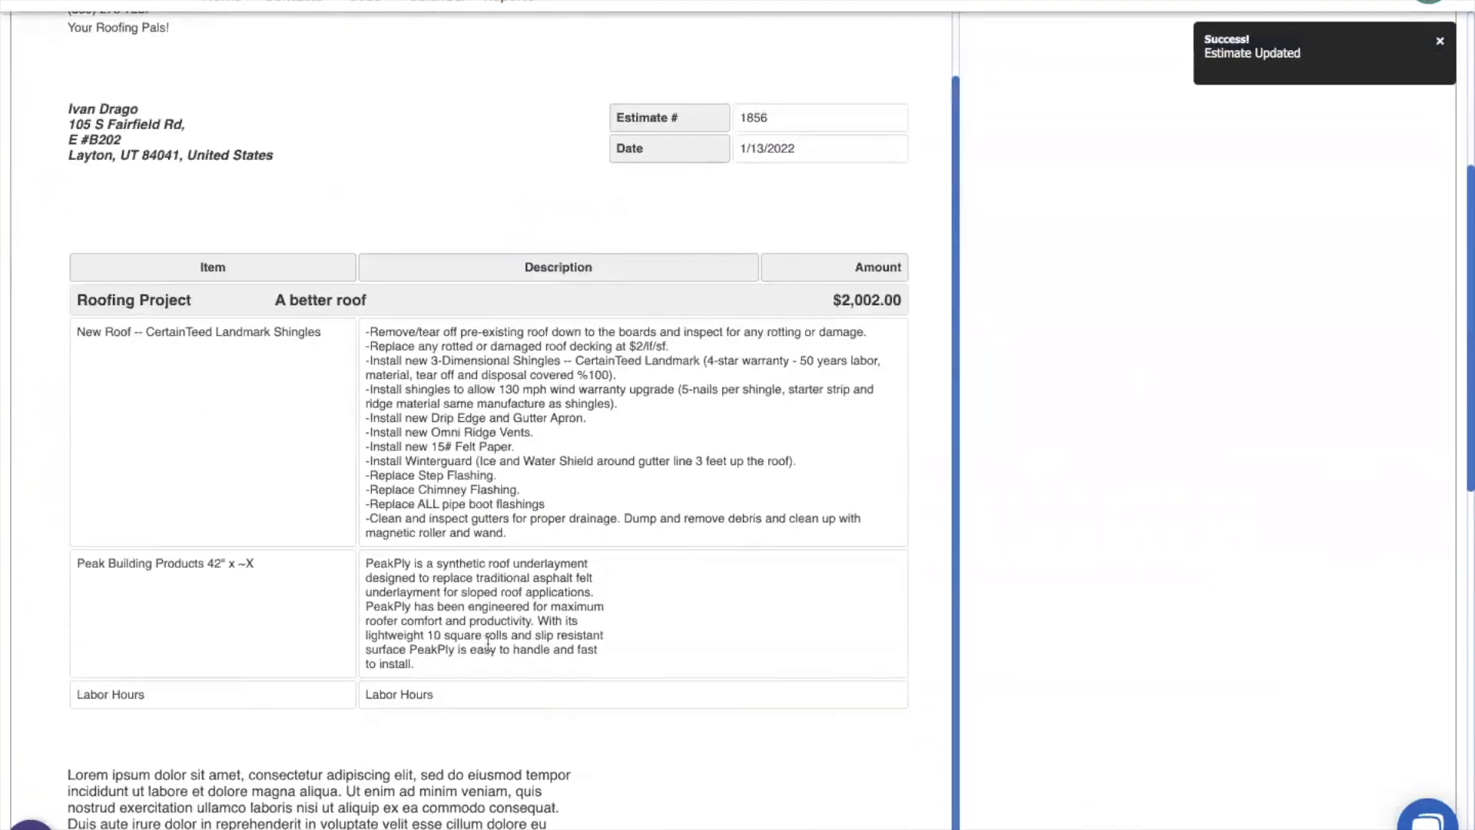
{"action": "scroll", "coordinate": [488, 642], "scroll_direction": "up", "scroll_amount": 5}
{"action": "scroll", "coordinate": [492, 626], "scroll_direction": "down", "scroll_amount": 1}
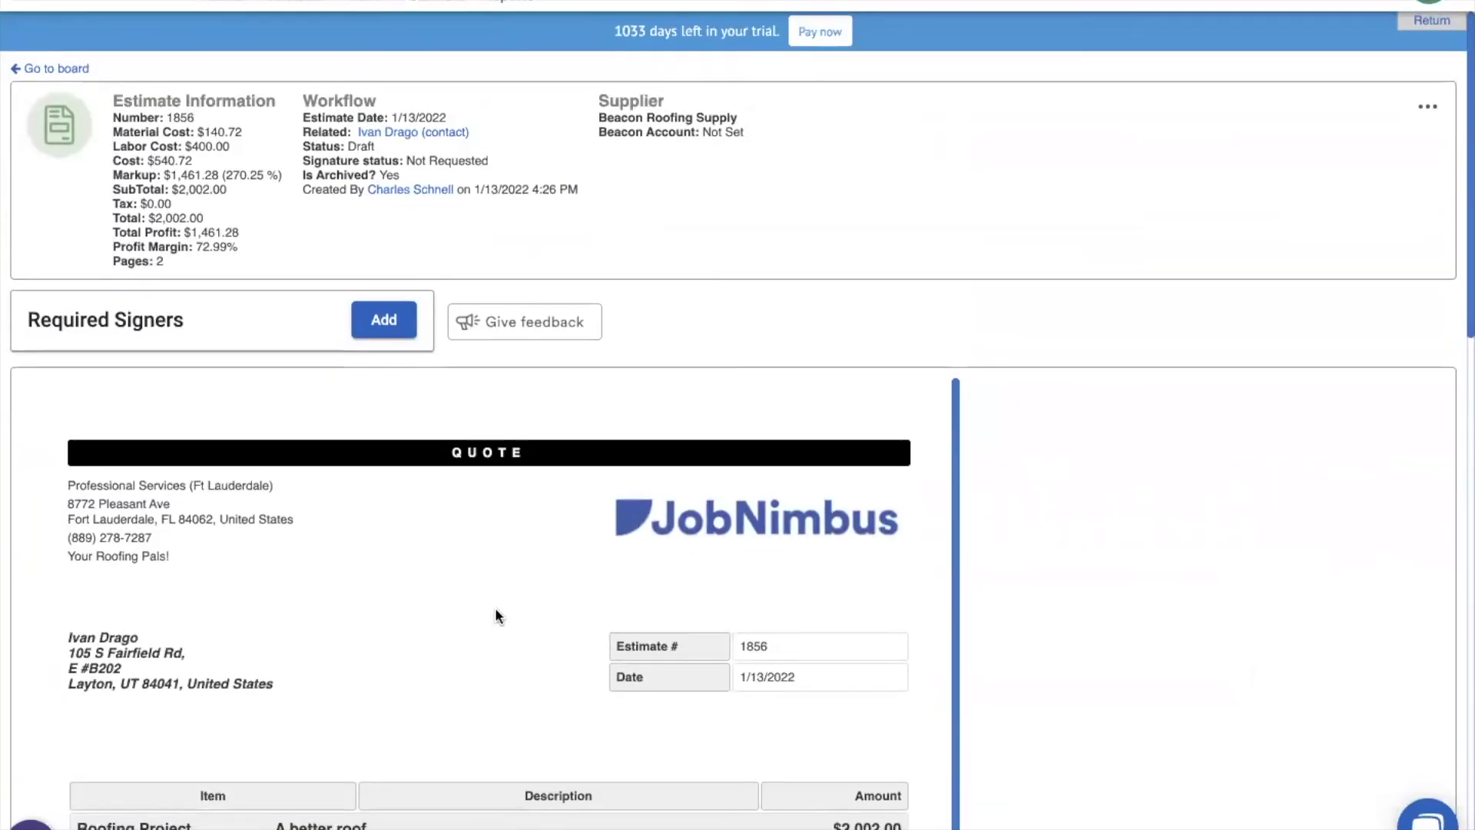
{"action": "left_click", "coordinate": [428, 133]}
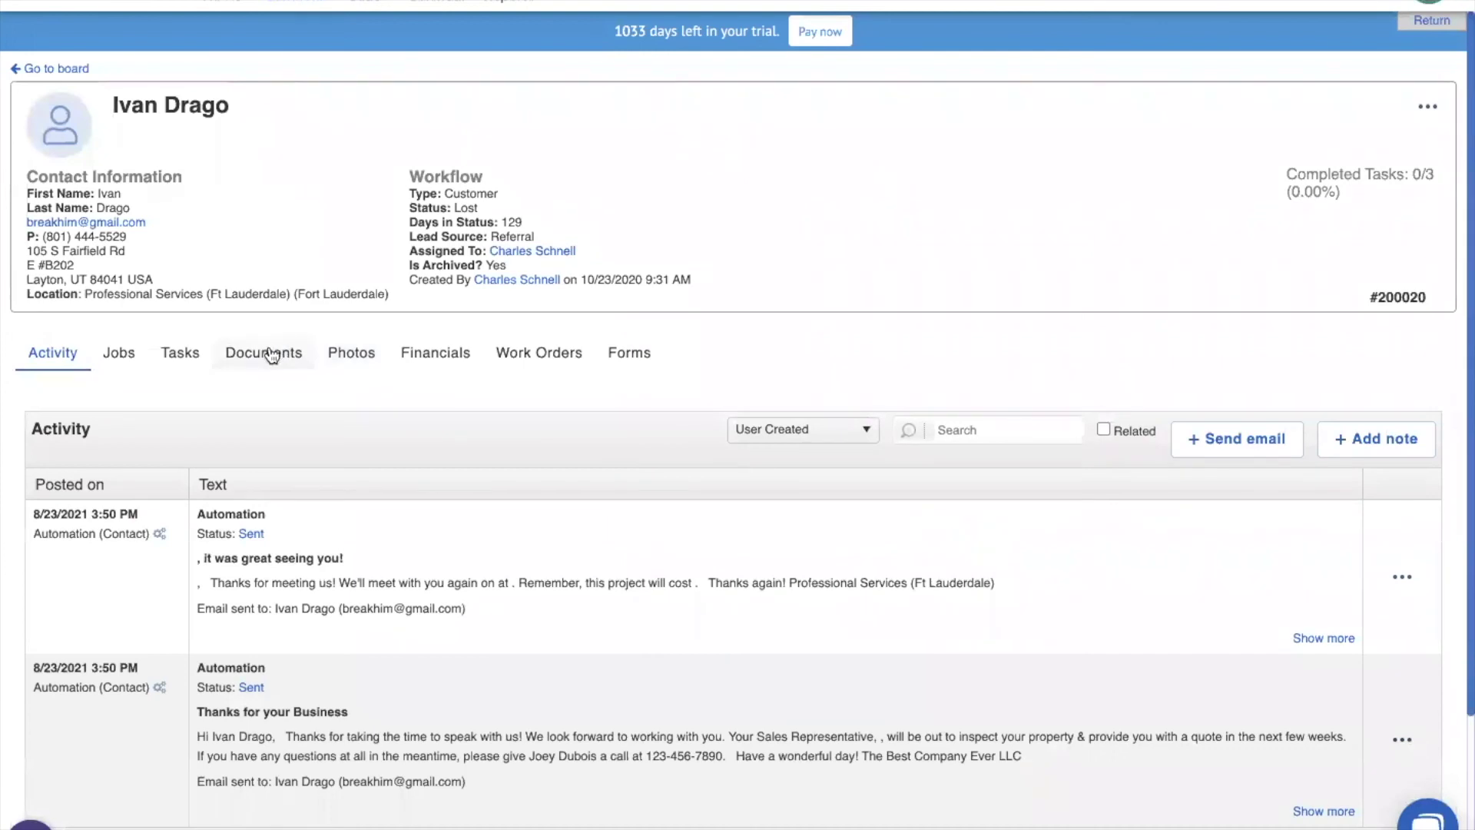
{"action": "left_click", "coordinate": [435, 362]}
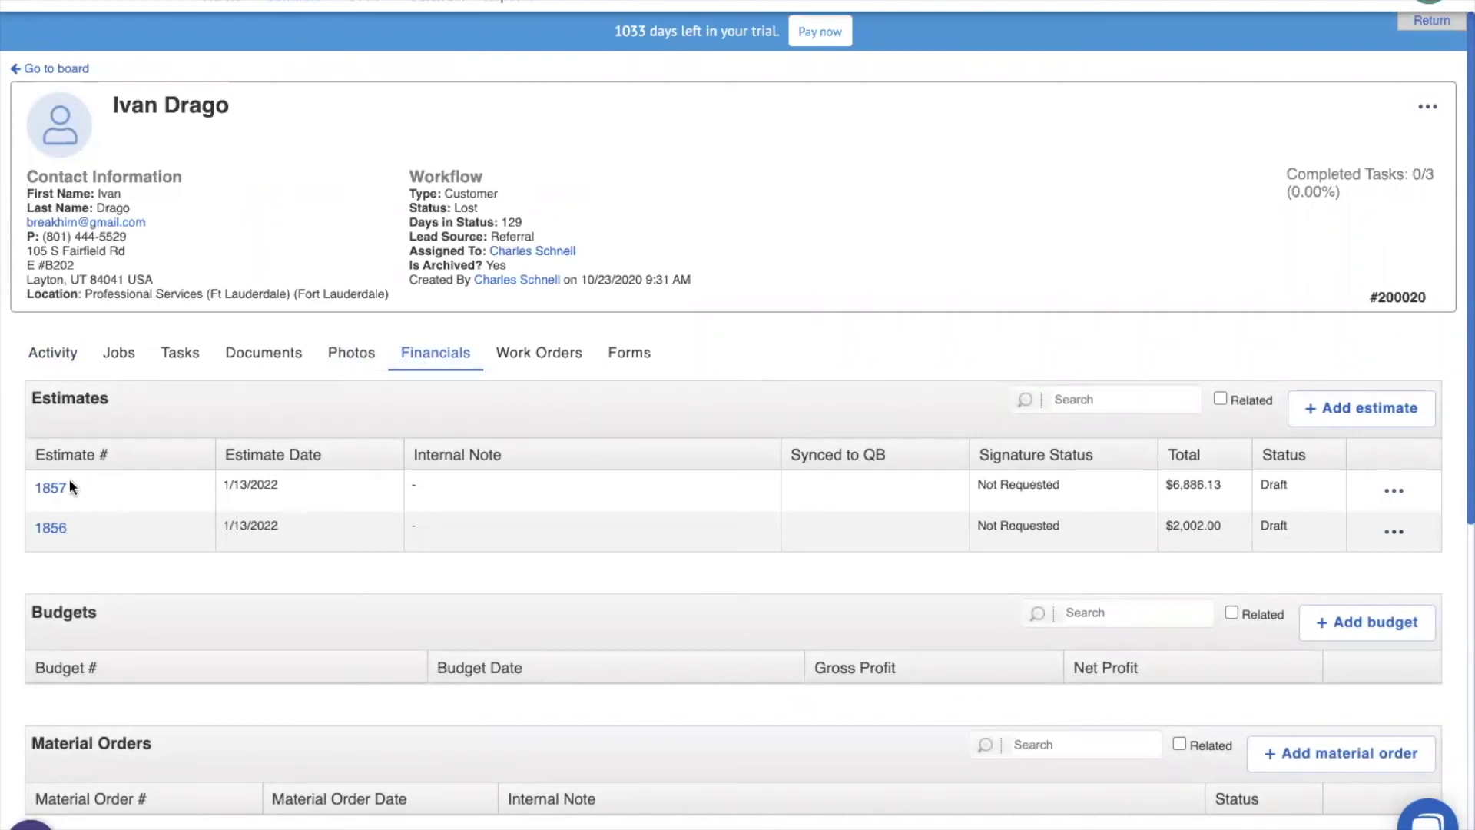
Step: Open estimate 1857 and review its Roof, Gutters and Siding sections totalling $6,886.13
{"action": "left_click", "coordinate": [50, 488]}
{"action": "scroll", "coordinate": [744, 578], "scroll_direction": "down", "scroll_amount": 3}
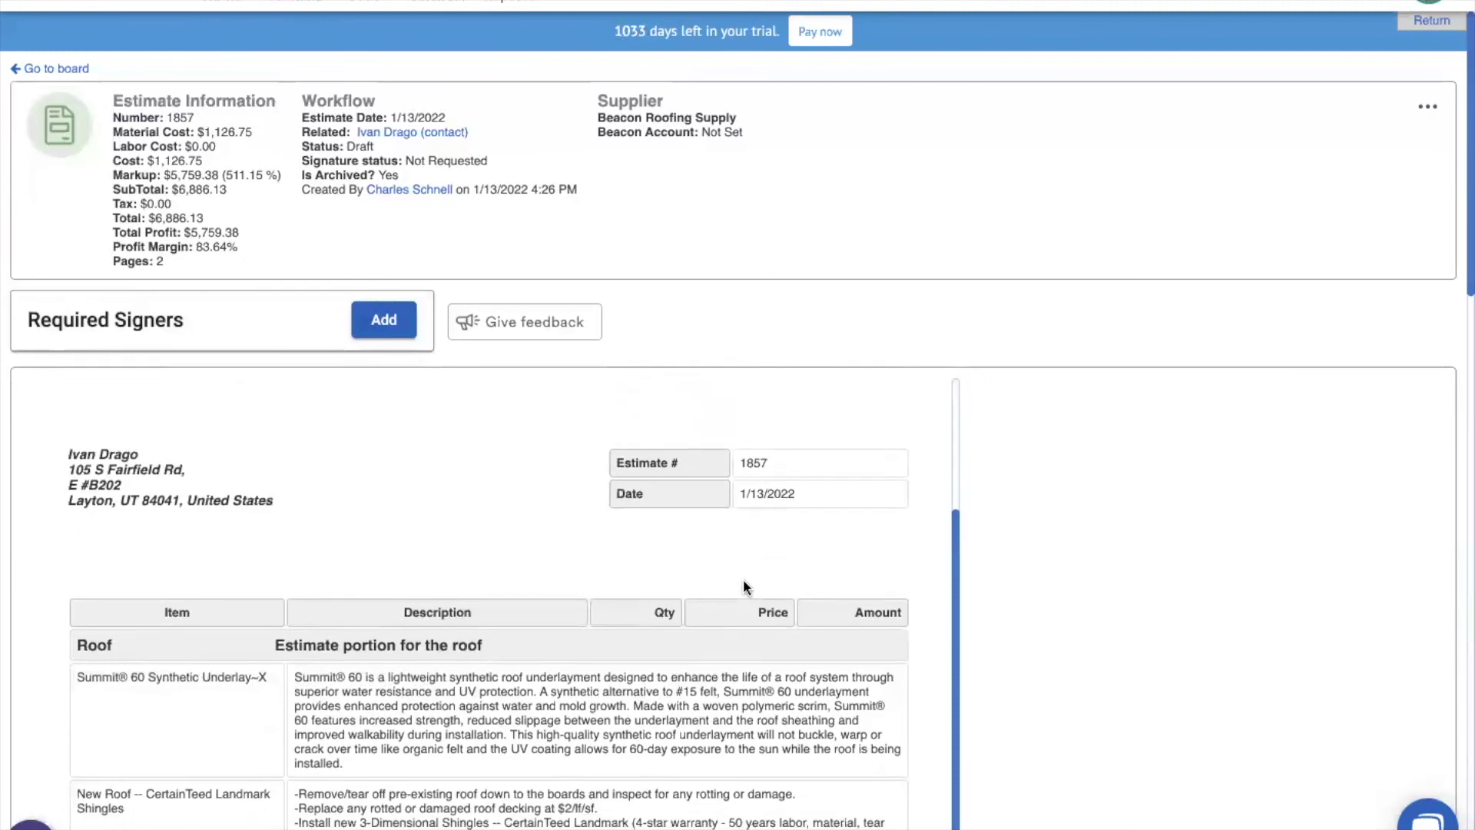
{"action": "scroll", "coordinate": [742, 582], "scroll_direction": "down", "scroll_amount": 2}
{"action": "scroll", "coordinate": [1180, 596], "scroll_direction": "down", "scroll_amount": 3}
{"action": "scroll", "coordinate": [537, 377], "scroll_direction": "down", "scroll_amount": 1}
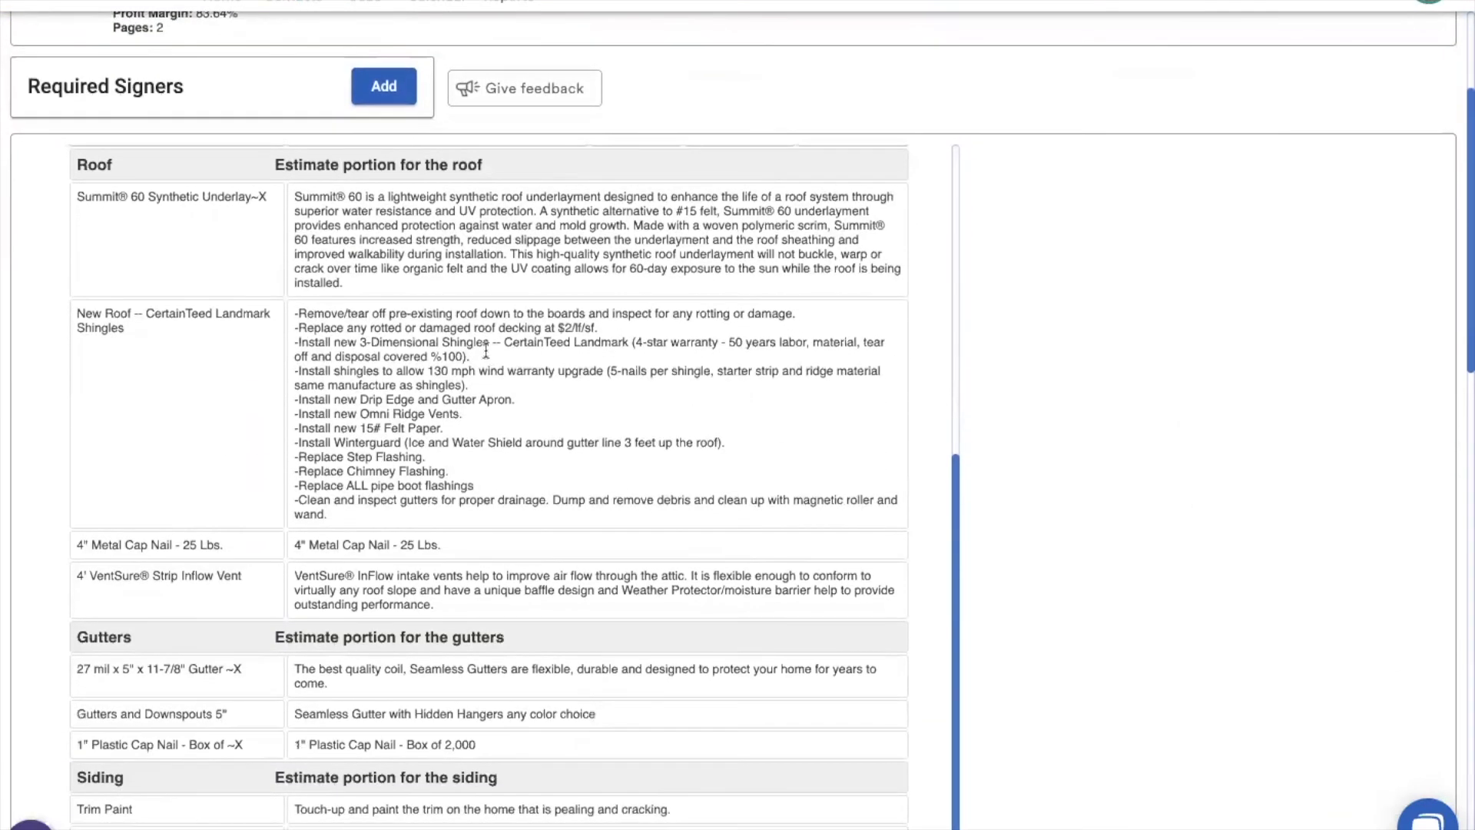
{"action": "scroll", "coordinate": [386, 694], "scroll_direction": "down", "scroll_amount": 1}
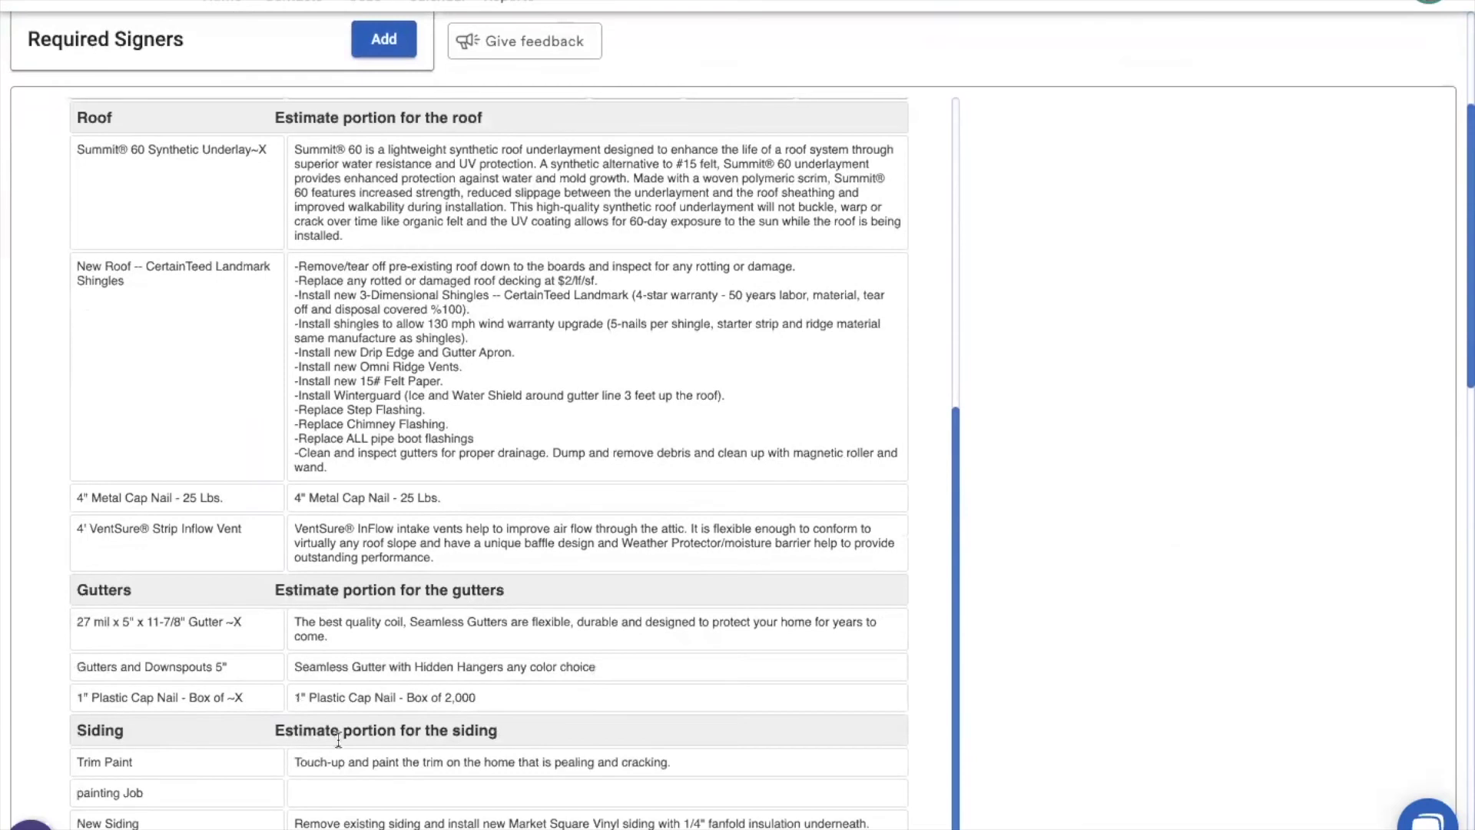
{"action": "scroll", "coordinate": [583, 510], "scroll_direction": "up", "scroll_amount": 3}
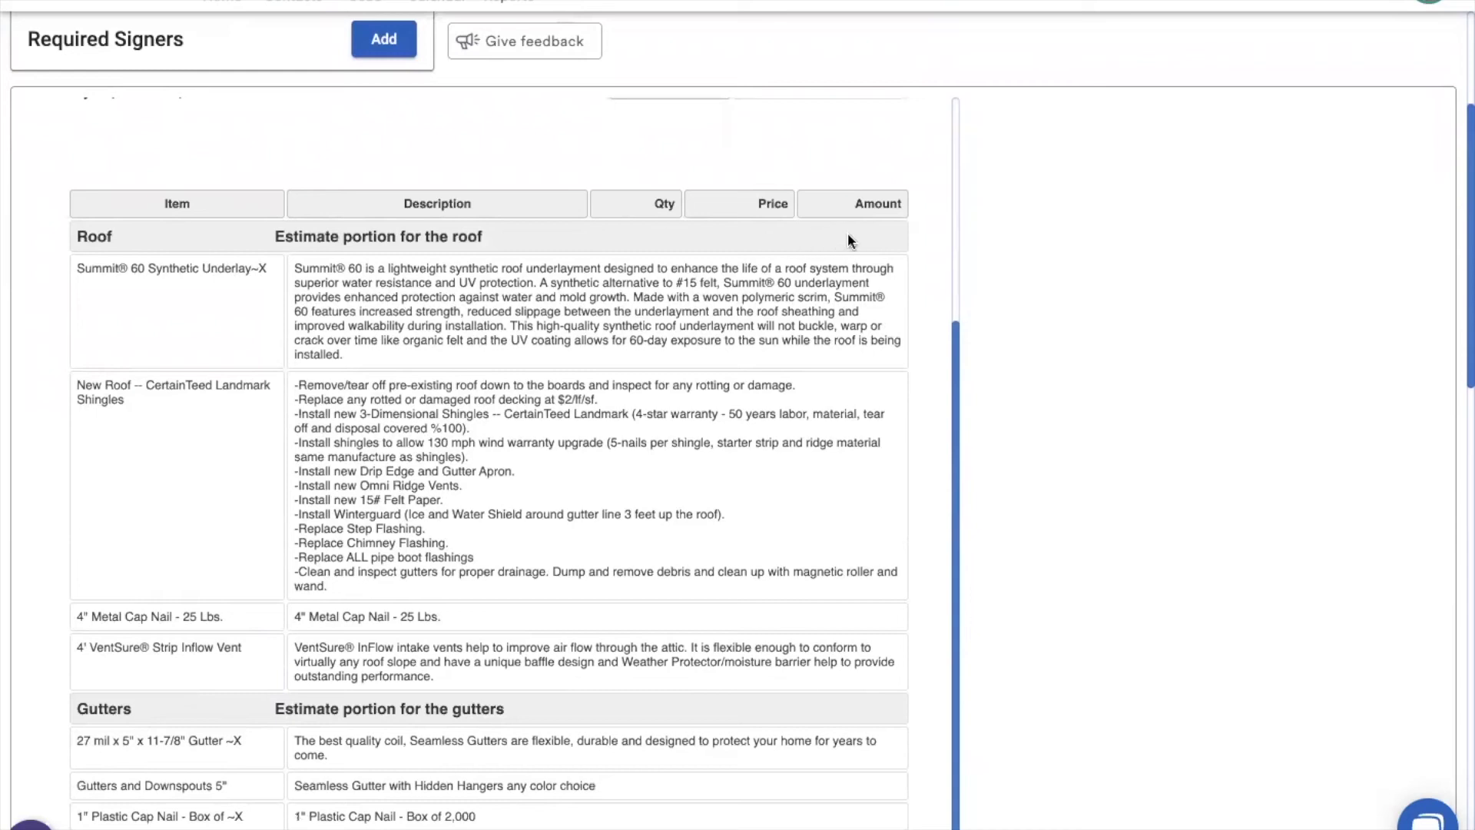
{"action": "scroll", "coordinate": [849, 240], "scroll_direction": "down", "scroll_amount": 10}
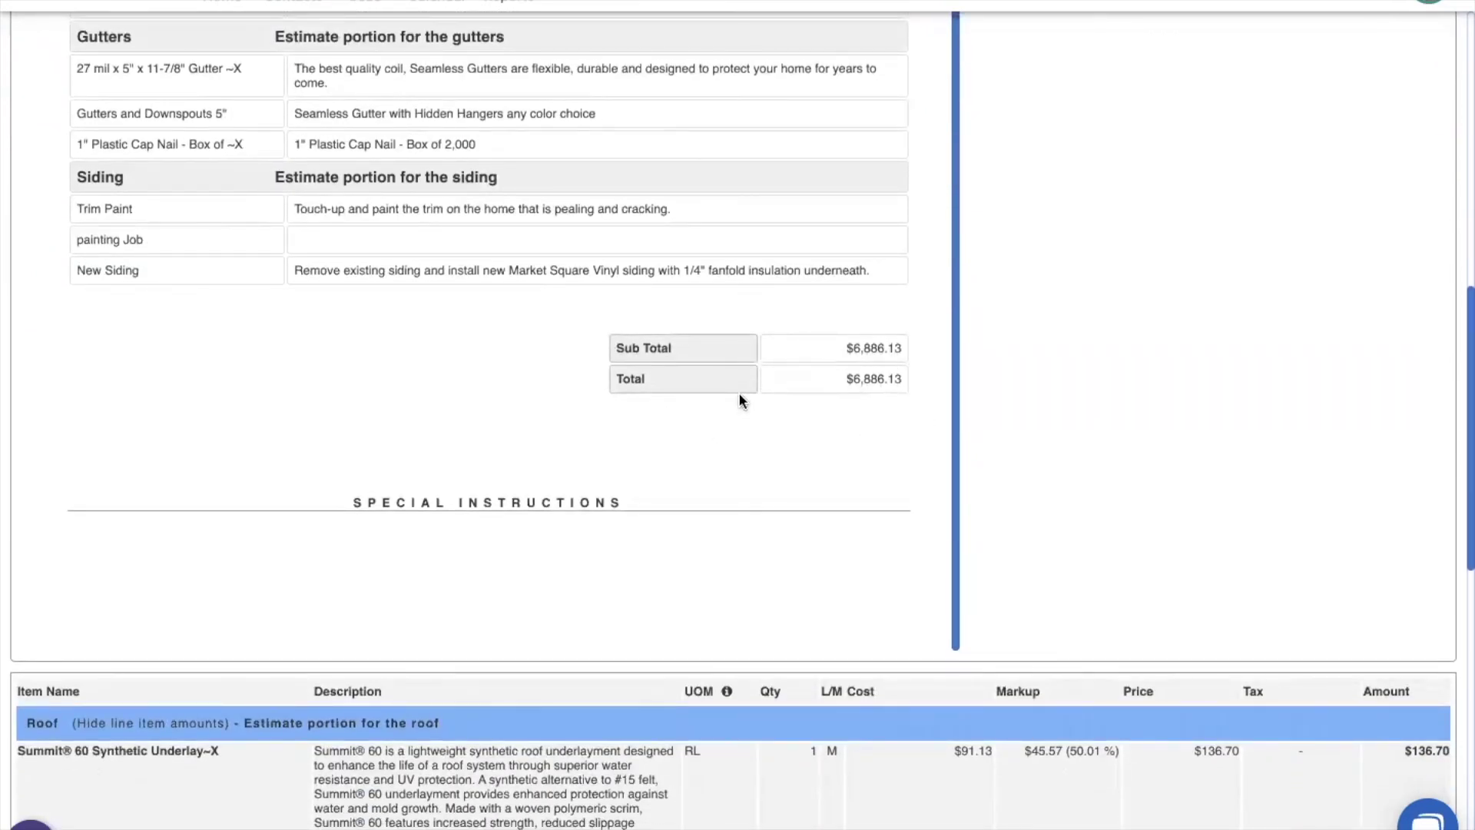
{"action": "scroll", "coordinate": [739, 400], "scroll_direction": "up", "scroll_amount": 15}
{"action": "scroll", "coordinate": [1107, 399], "scroll_direction": "up", "scroll_amount": 2}
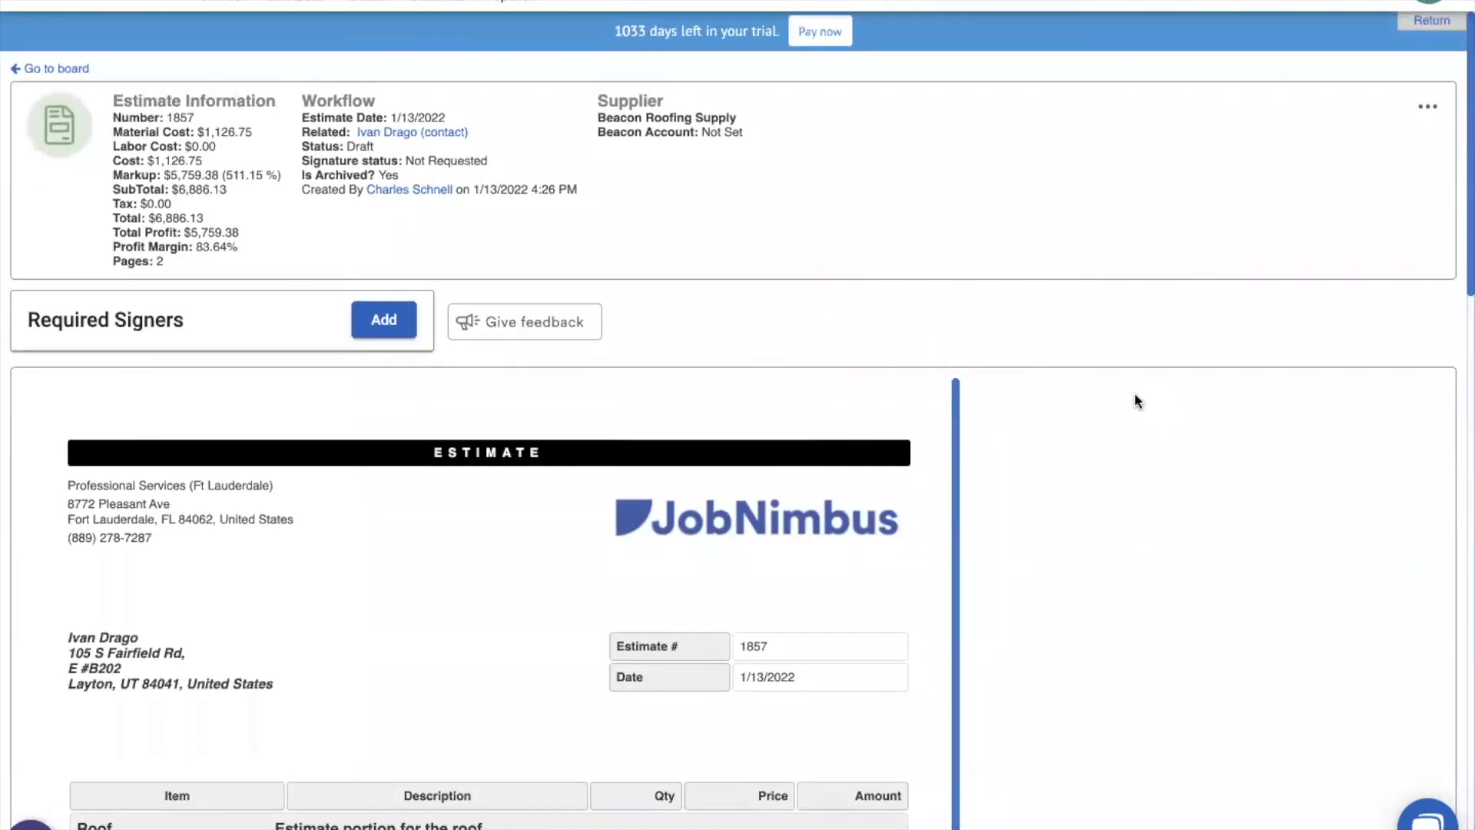
Step: Convert estimate 1857 into a work order
{"action": "left_click", "coordinate": [1427, 107]}
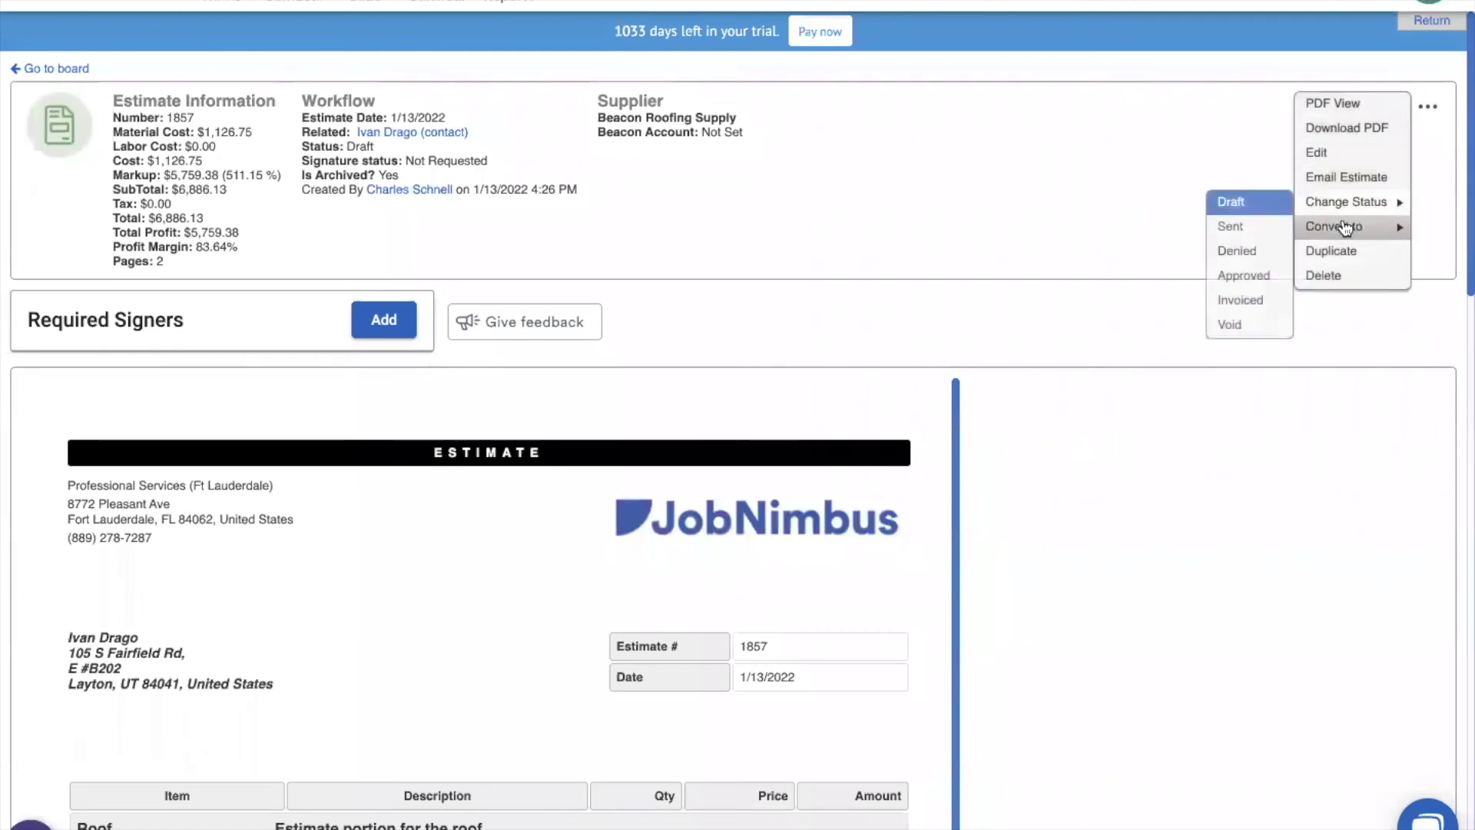
{"action": "mouse_move", "coordinate": [1344, 228]}
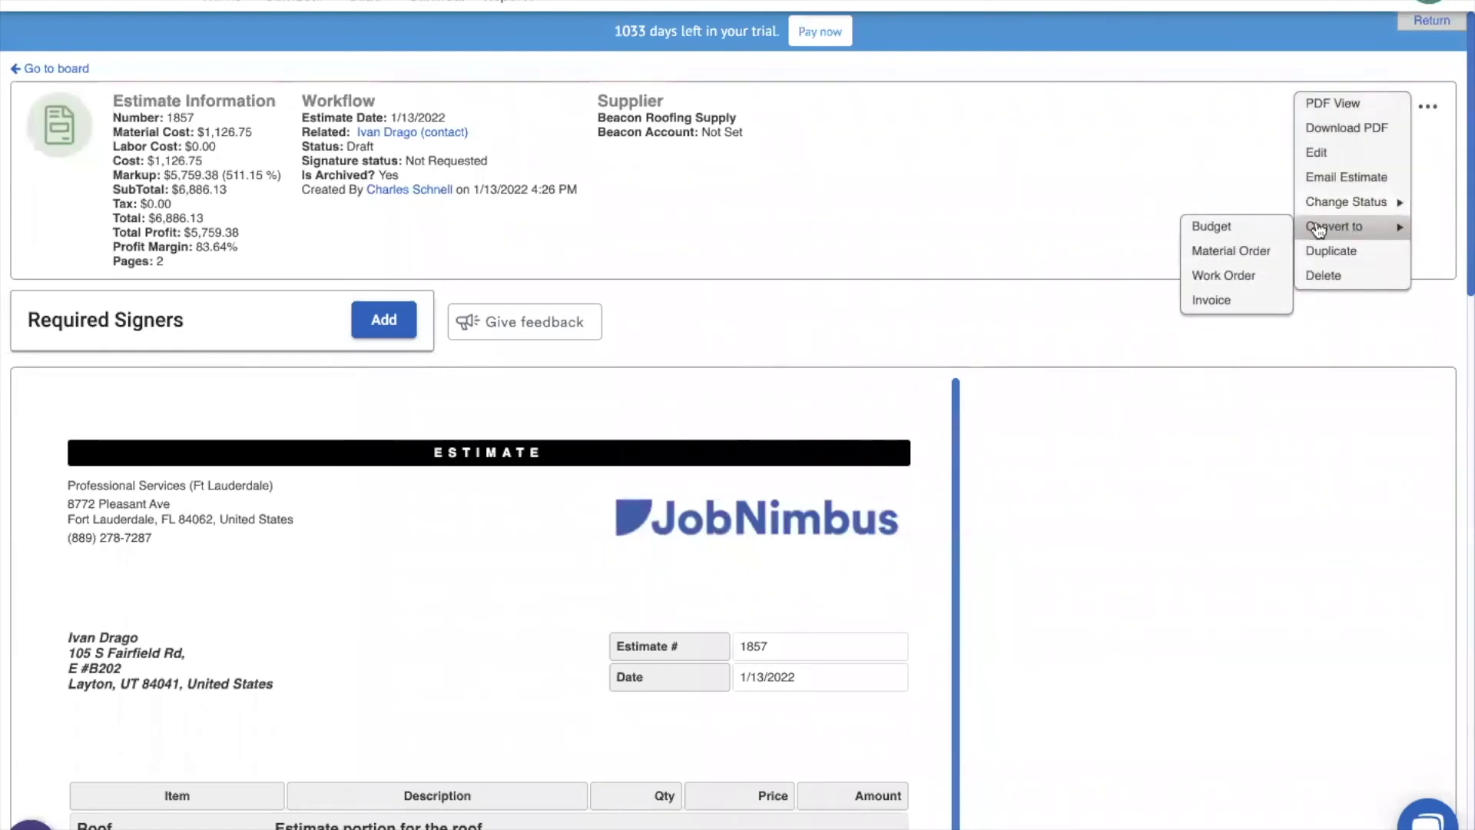
{"action": "left_click", "coordinate": [1246, 276]}
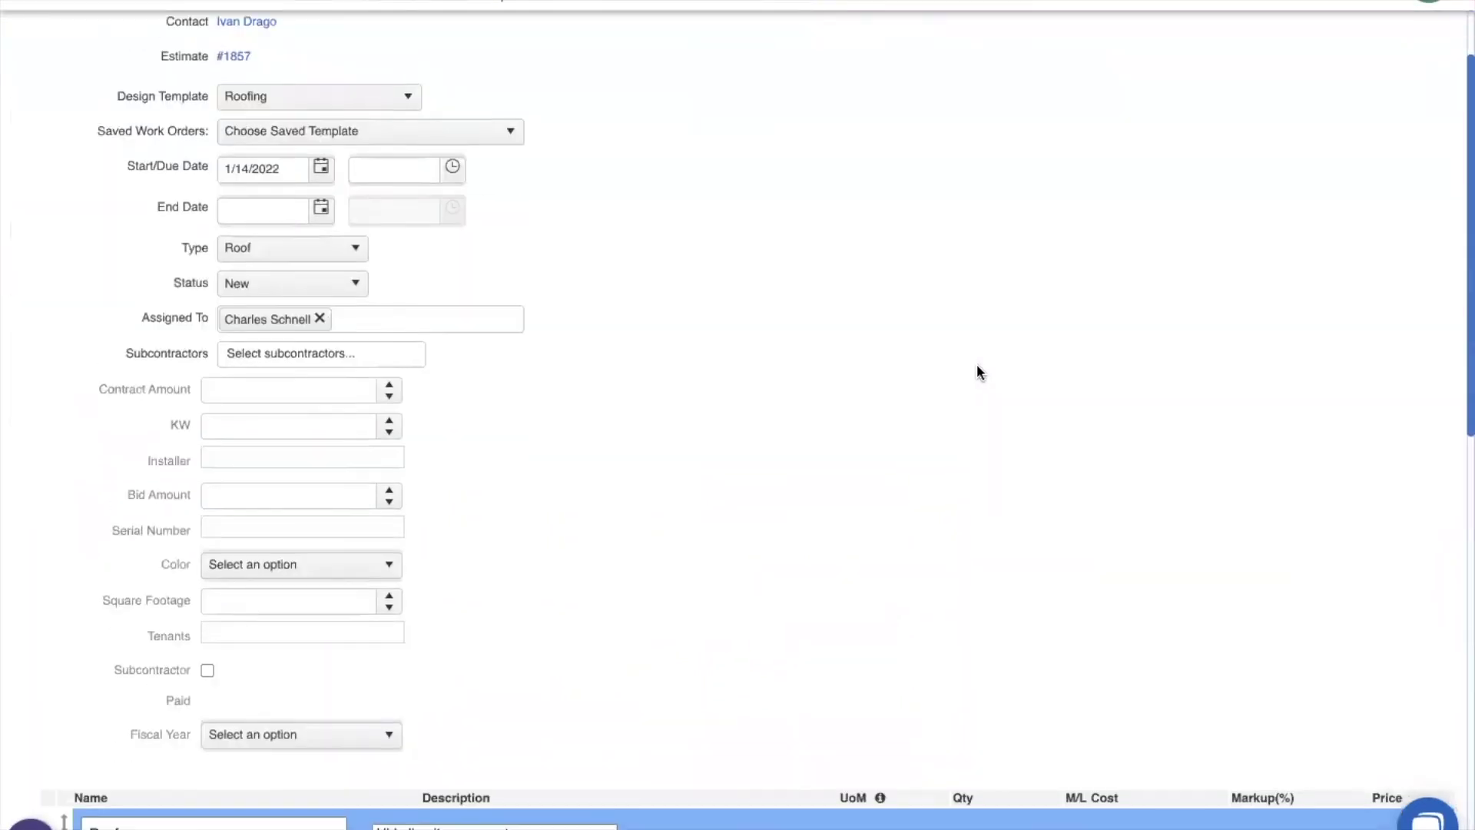
Step: Delete the Gutters and Siding sections, leaving only the Roof section's four items at $496.69
{"action": "scroll", "coordinate": [975, 363], "scroll_direction": "down", "scroll_amount": 9}
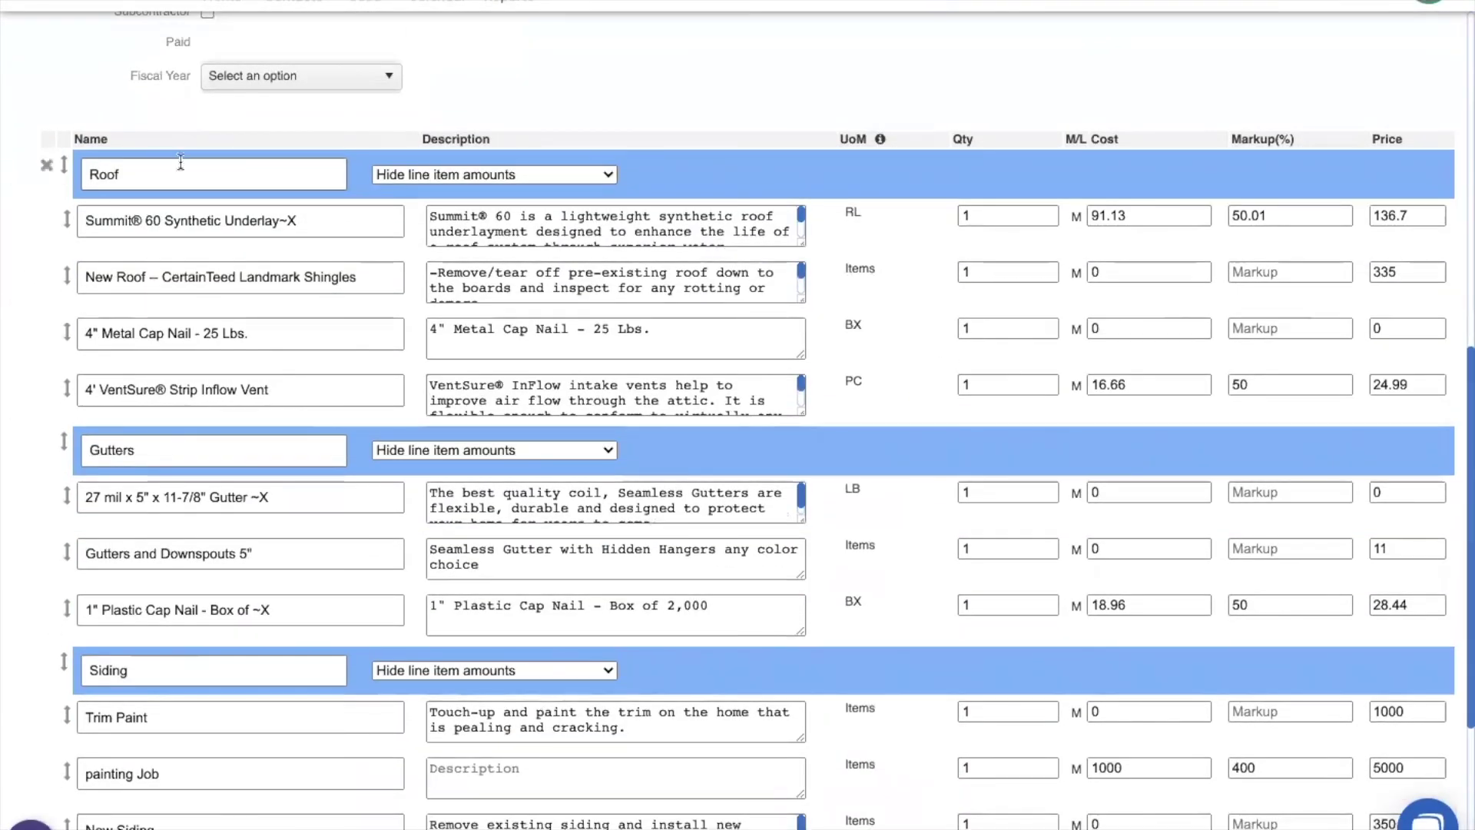
{"action": "left_click", "coordinate": [47, 444]}
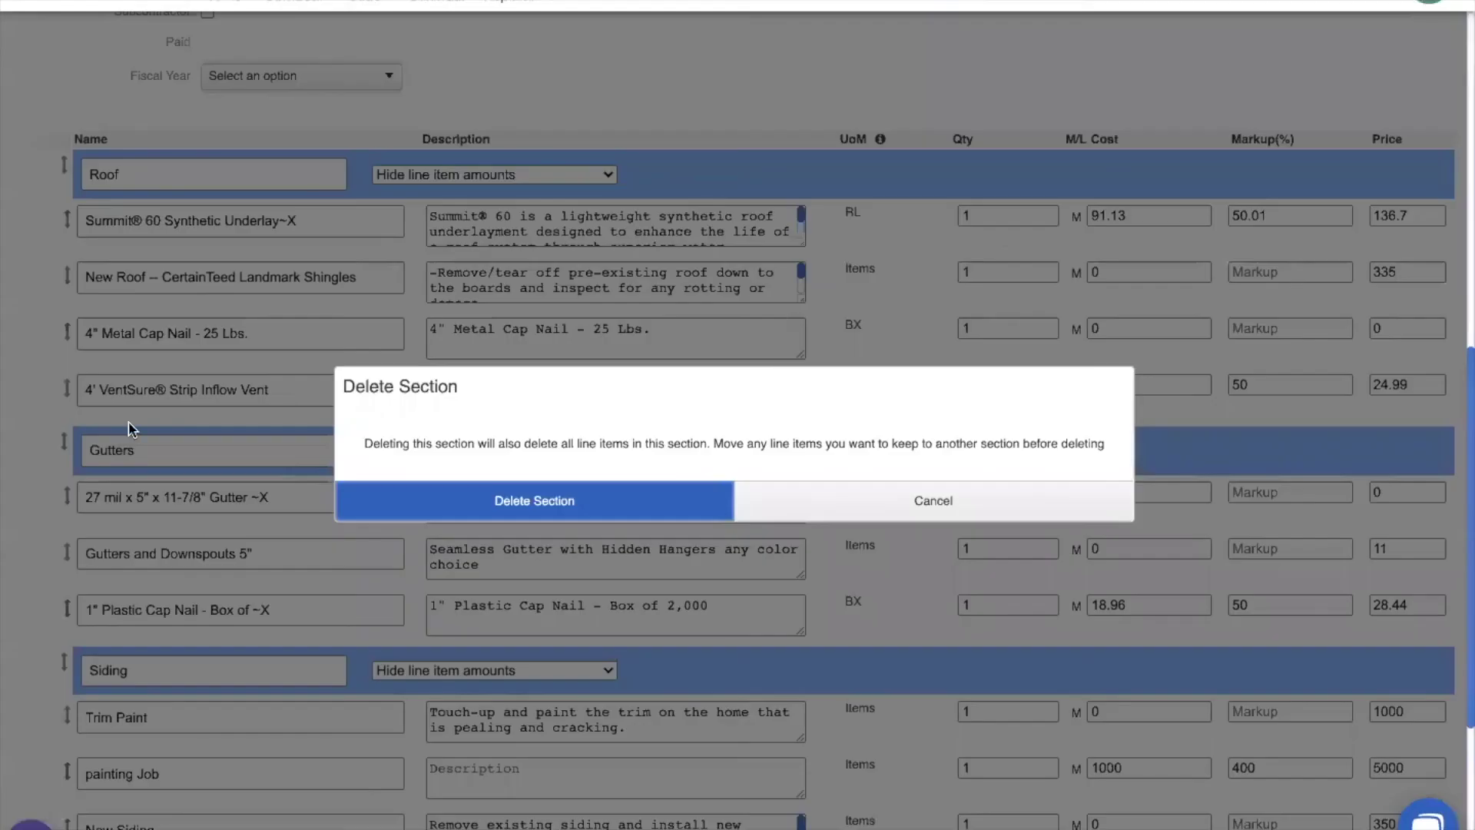
{"action": "left_click", "coordinate": [553, 501]}
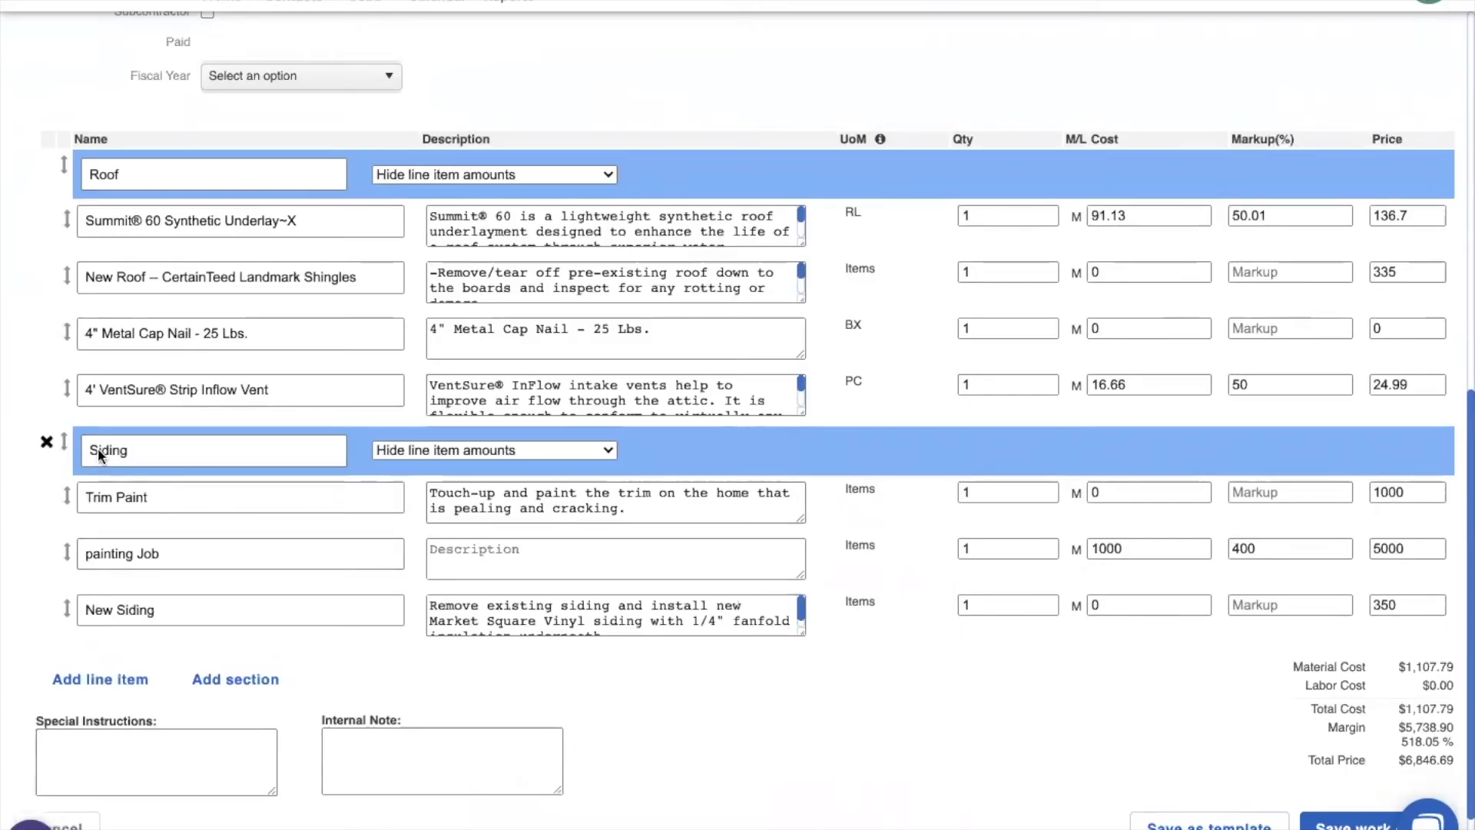
{"action": "left_click", "coordinate": [46, 443]}
{"action": "left_click", "coordinate": [492, 502]}
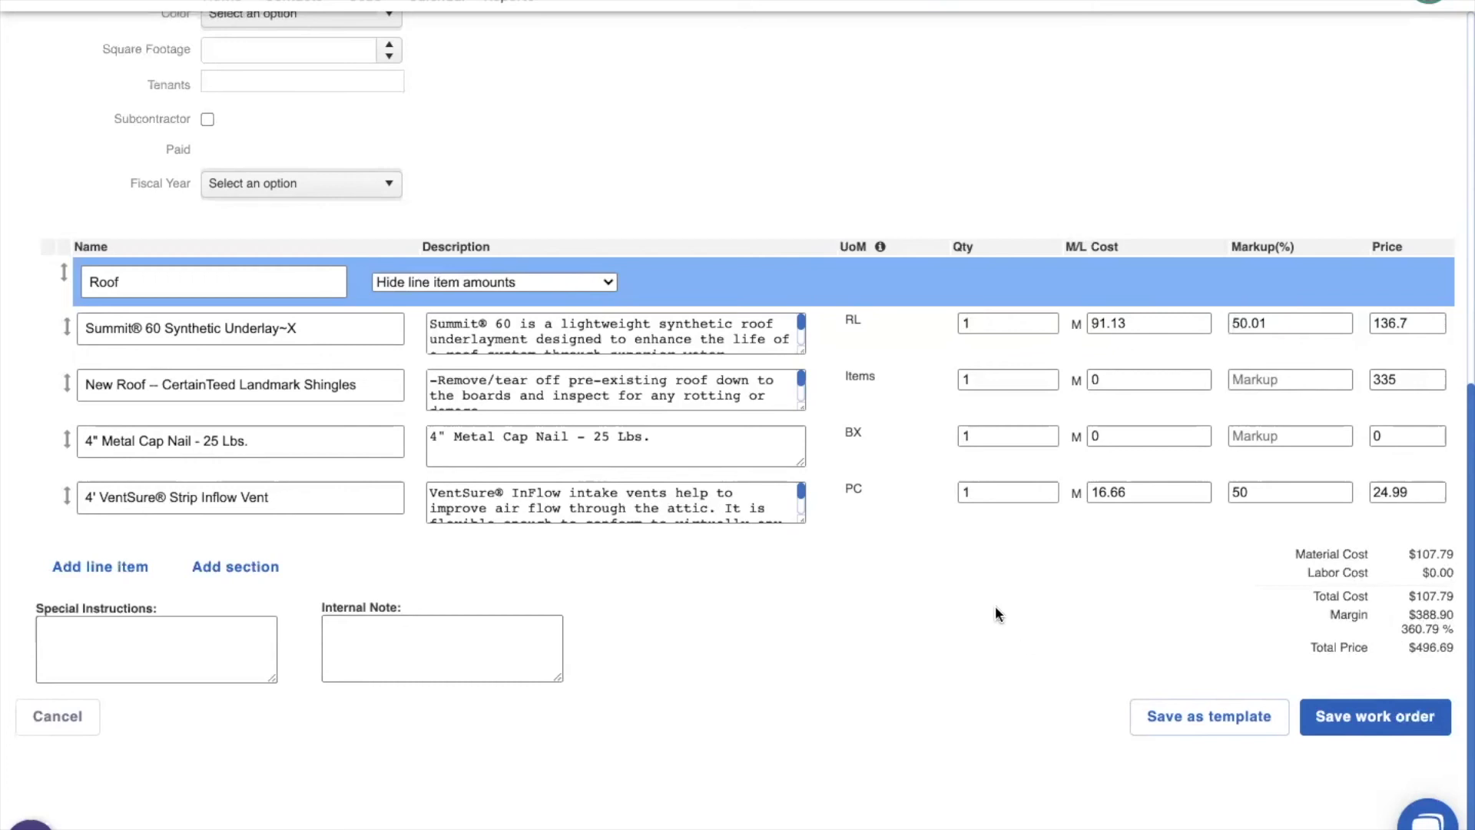
Step: Save the Roof-only work order as #1388 and review its page
{"action": "left_click", "coordinate": [1364, 723]}
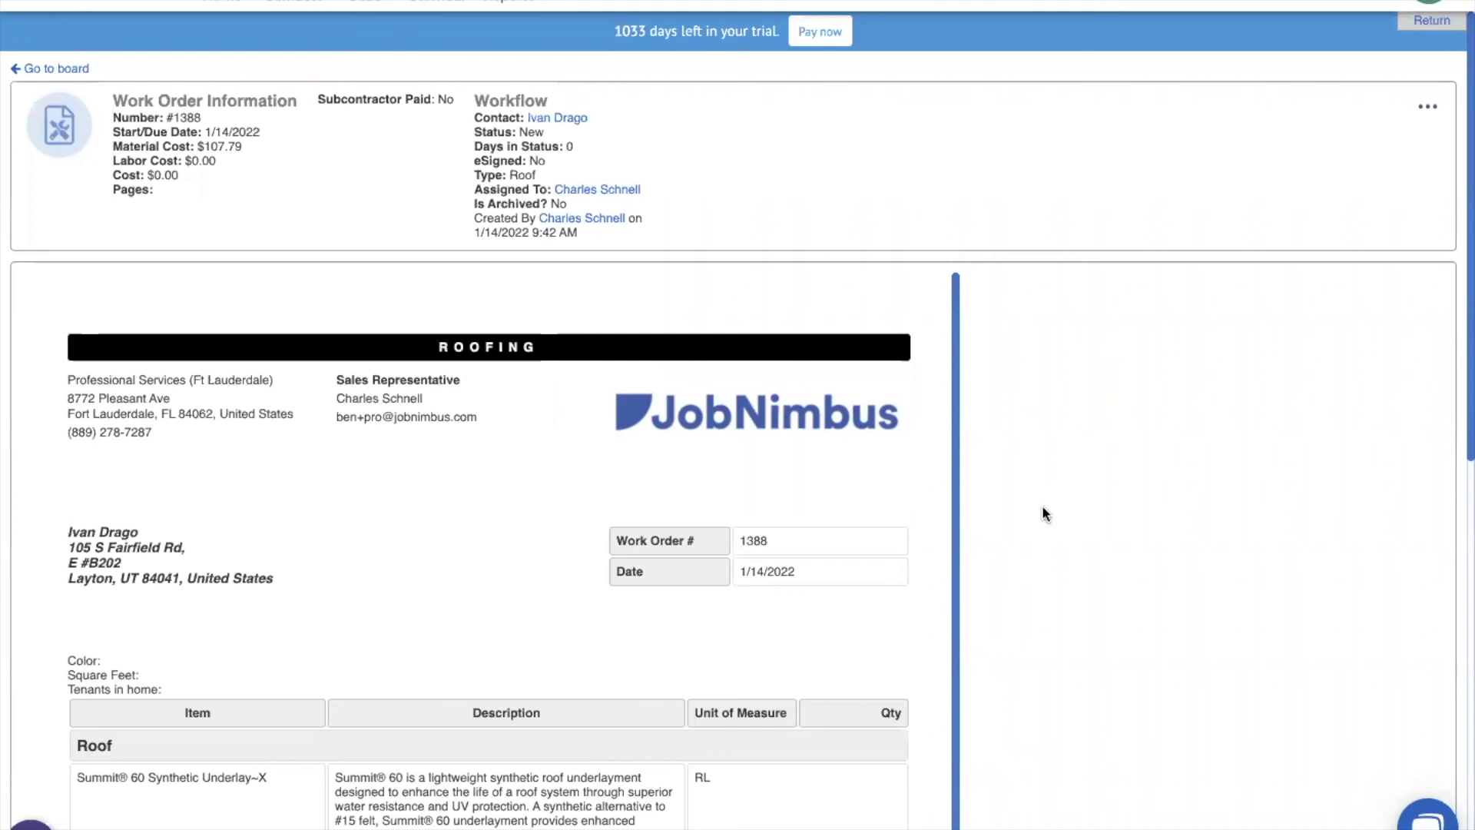
{"action": "scroll", "coordinate": [1043, 508], "scroll_direction": "down", "scroll_amount": 1}
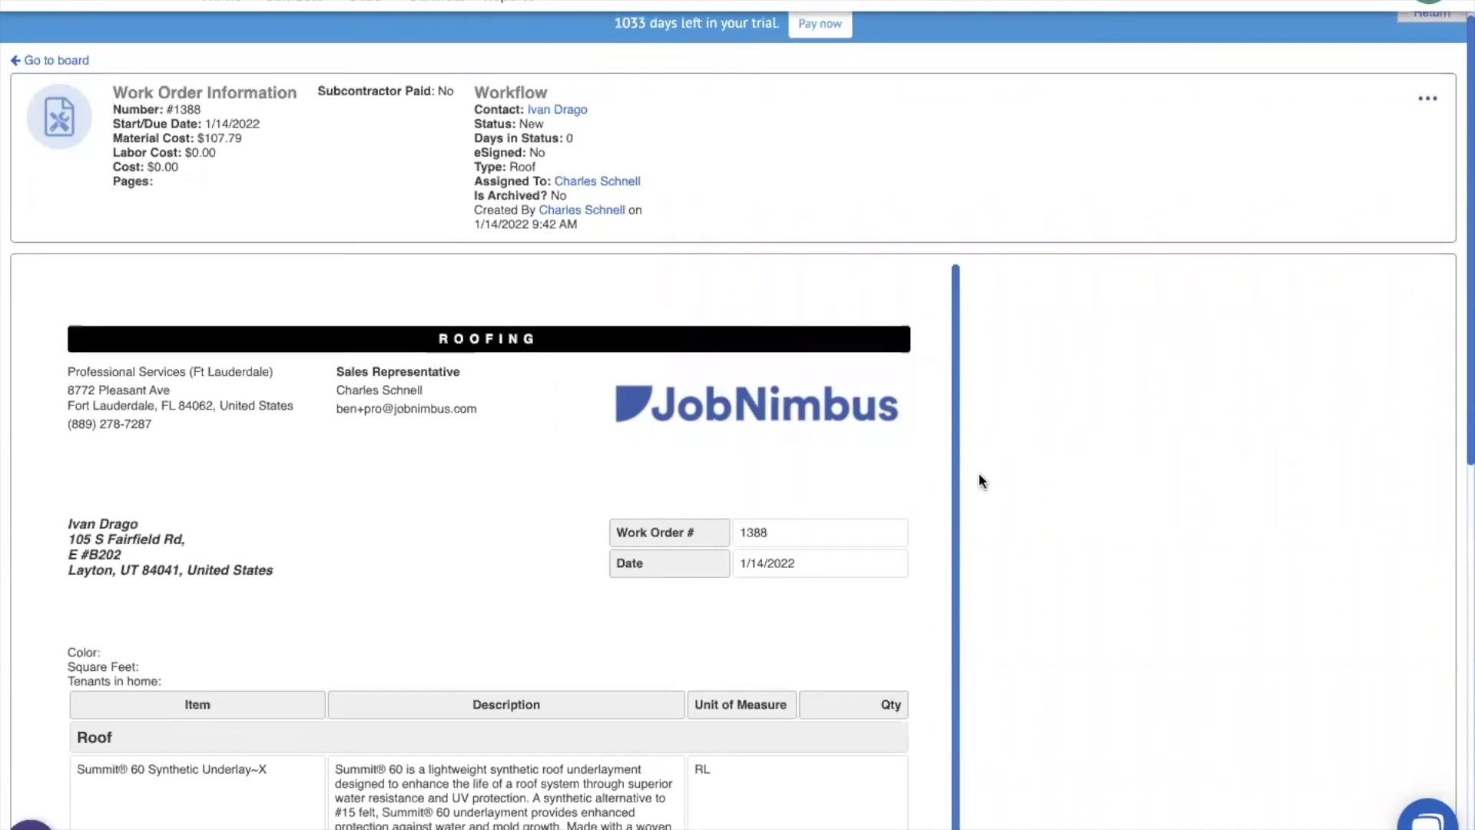
Step: Start a new estimate from the contact's Financials, adding an untitled section with one blank item
{"action": "left_click", "coordinate": [570, 113]}
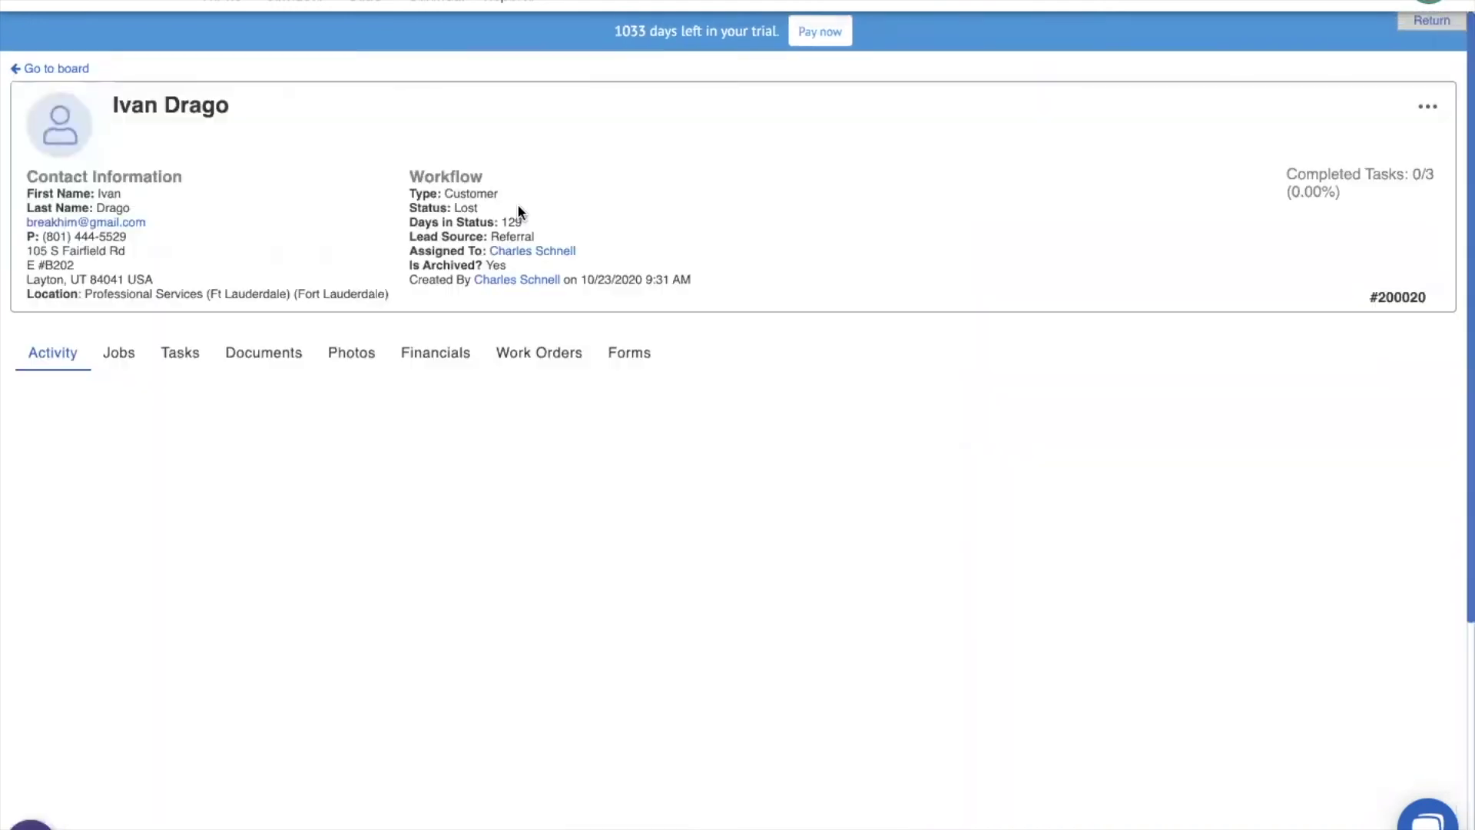
{"action": "left_click", "coordinate": [432, 353]}
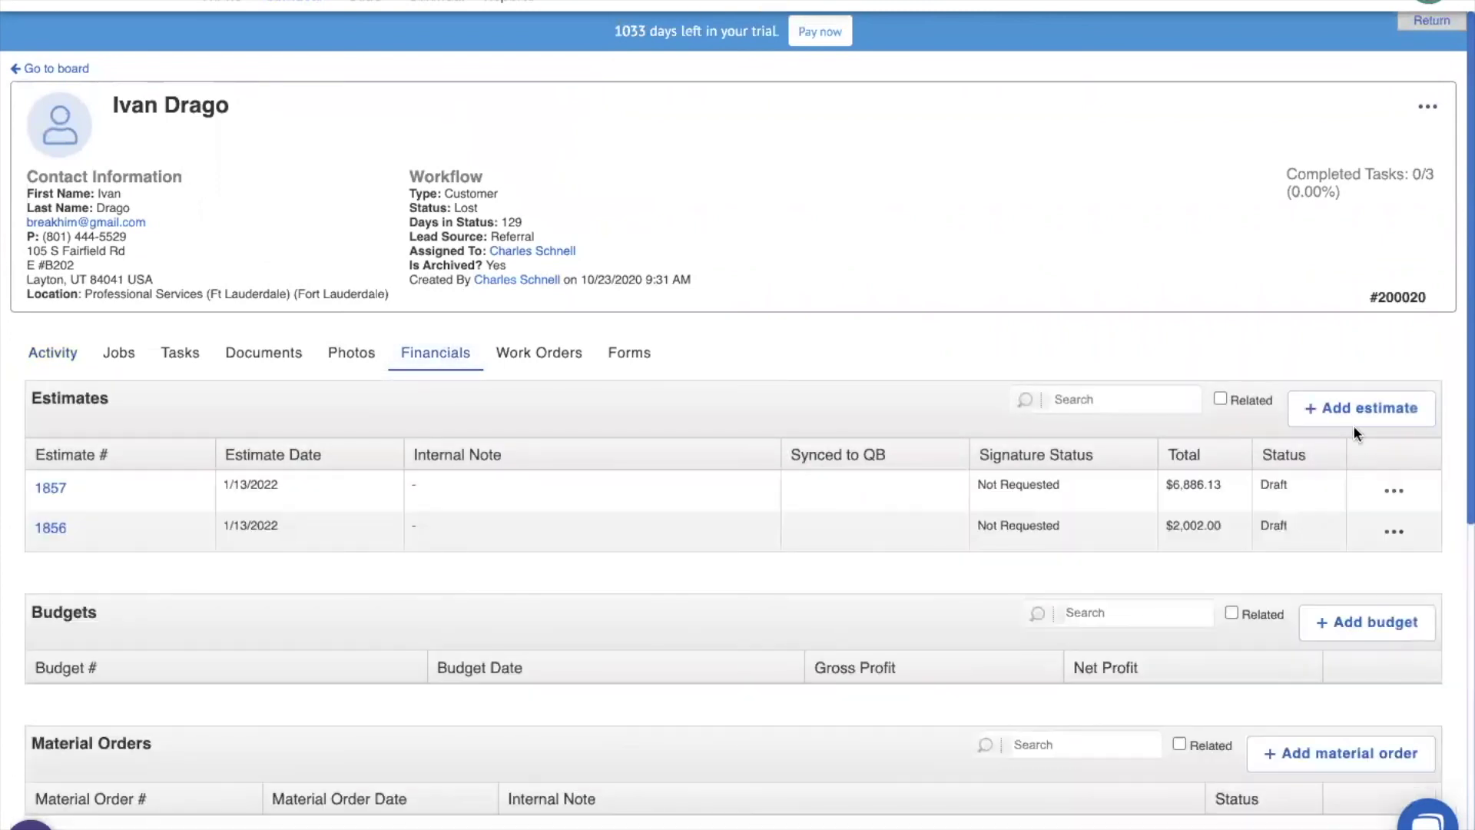
{"action": "left_click", "coordinate": [1345, 411]}
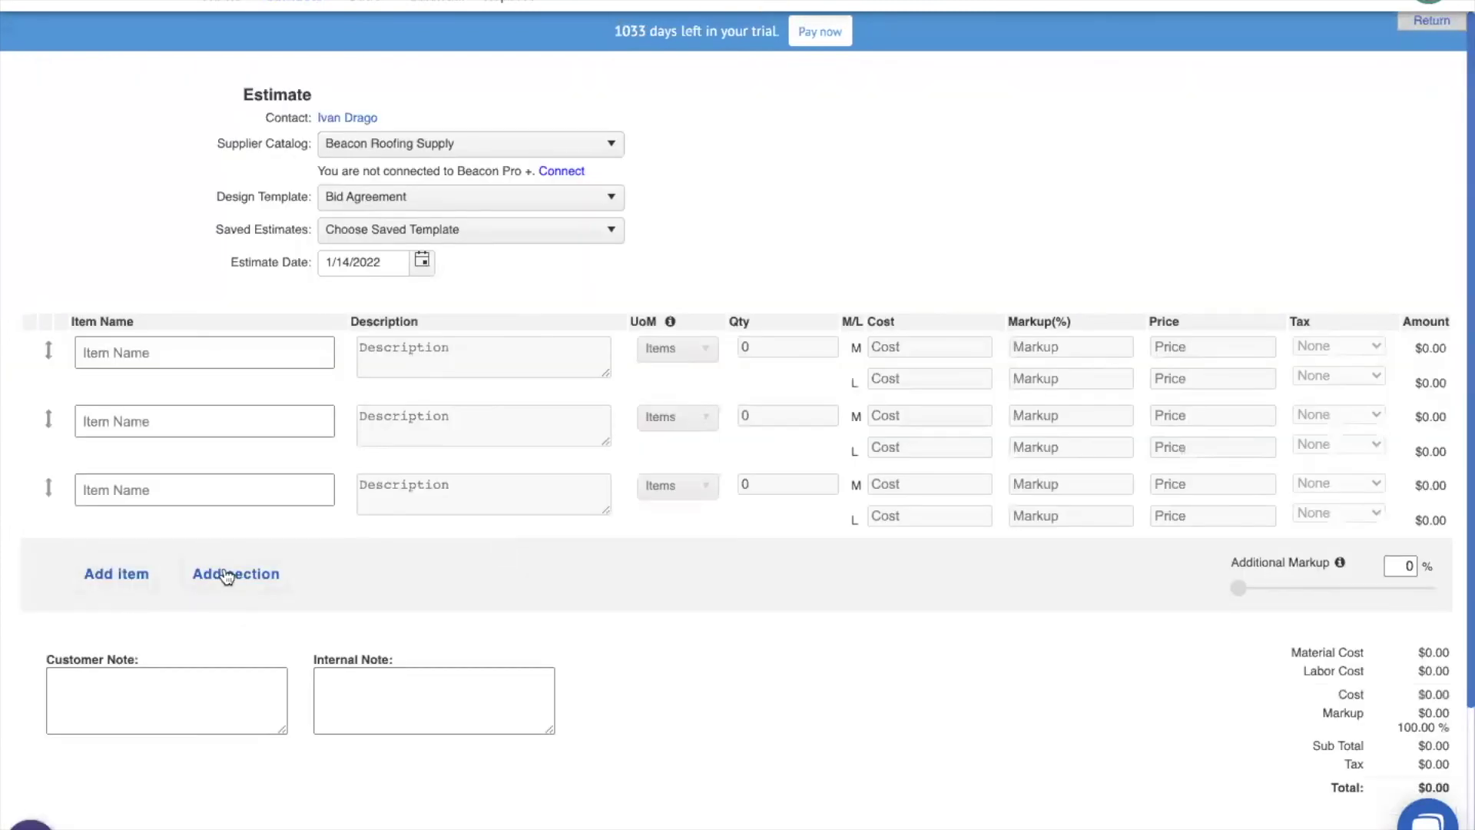
{"action": "left_click", "coordinate": [229, 574]}
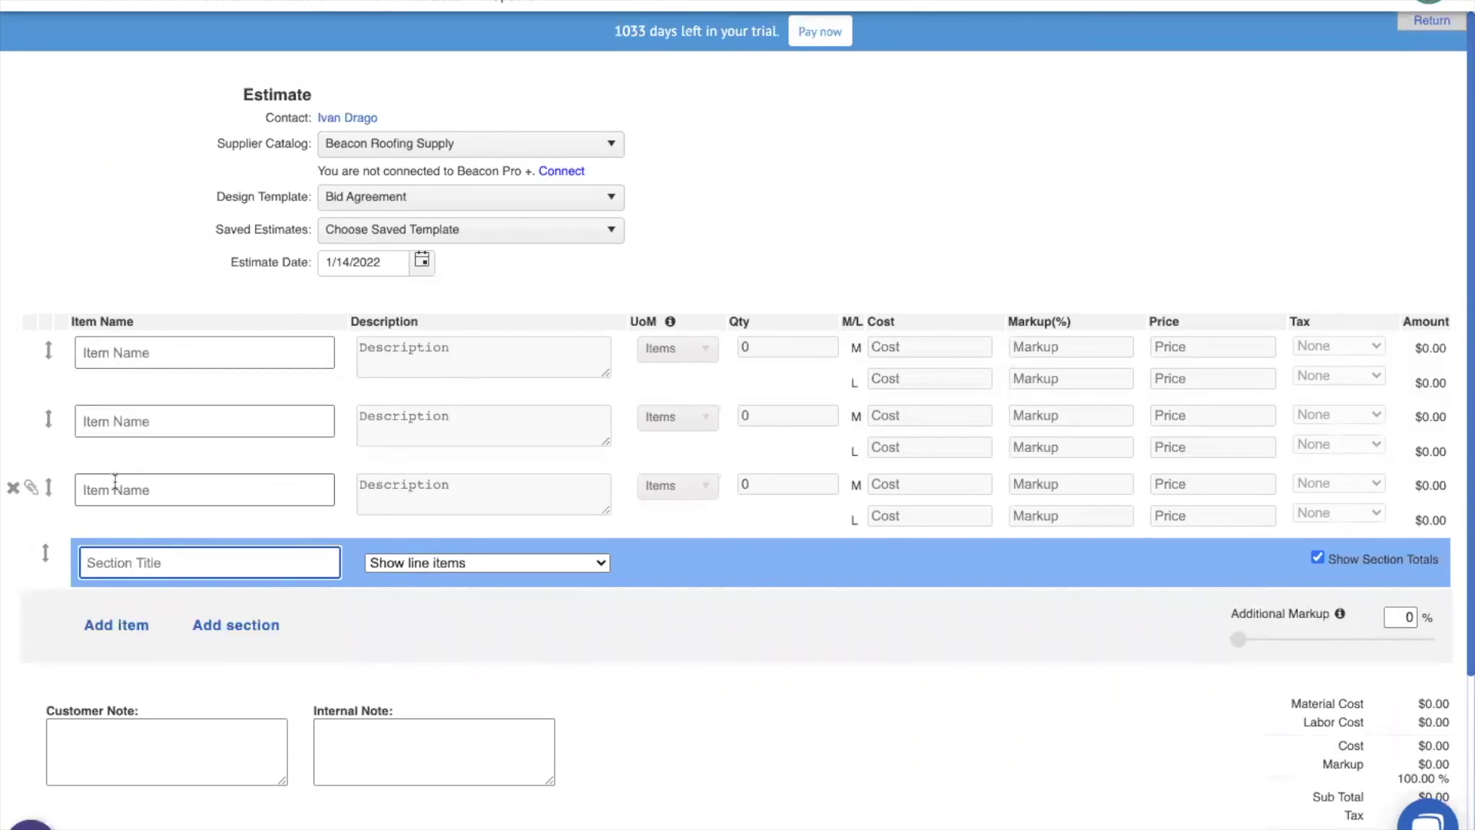
{"action": "left_click", "coordinate": [135, 630]}
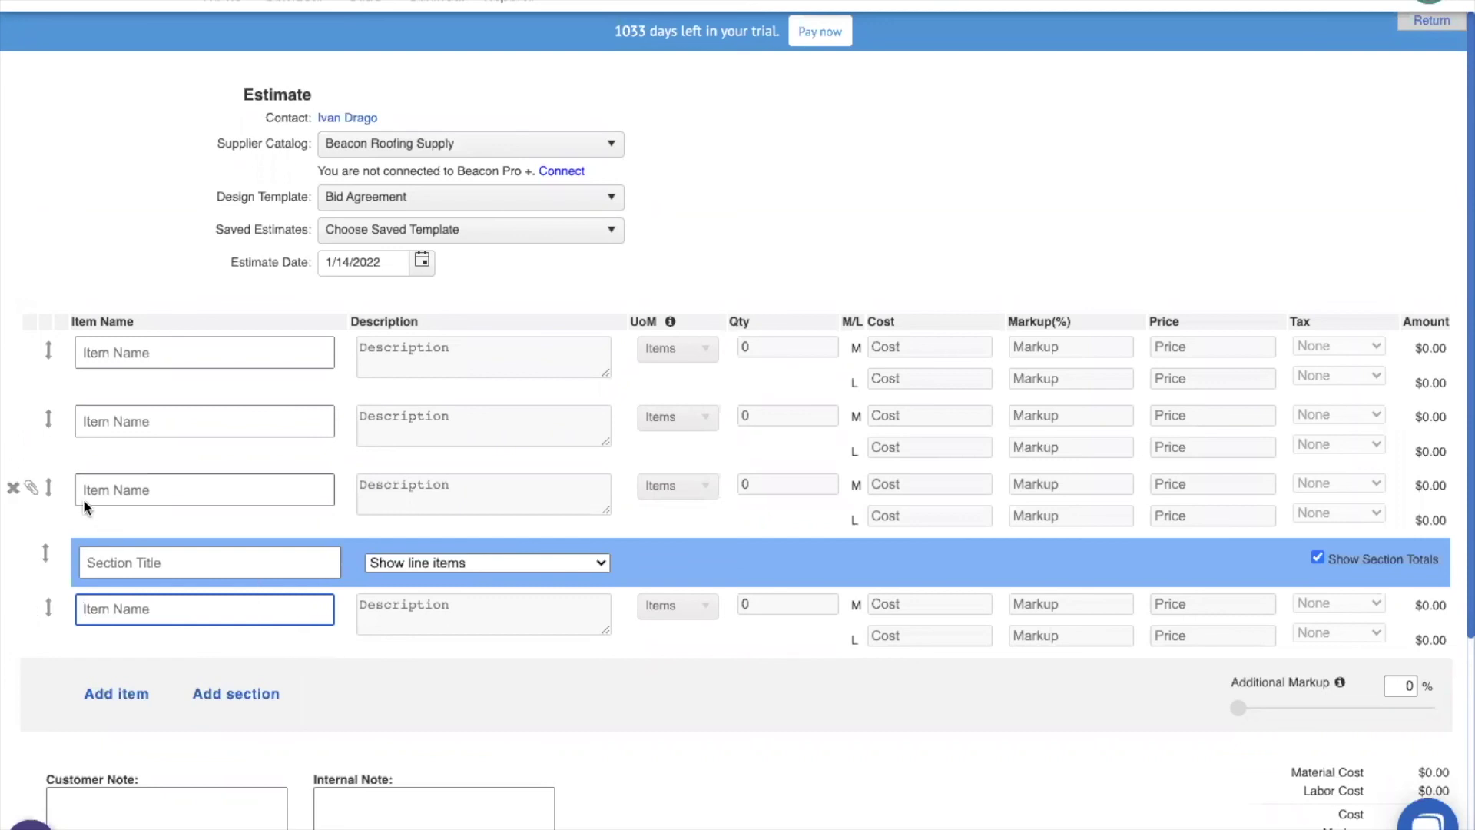
Step: Move the third blank item row below the Section Title row into the new section
{"action": "left_click_drag", "start_coordinate": [48, 486], "coordinate": [42, 608]}
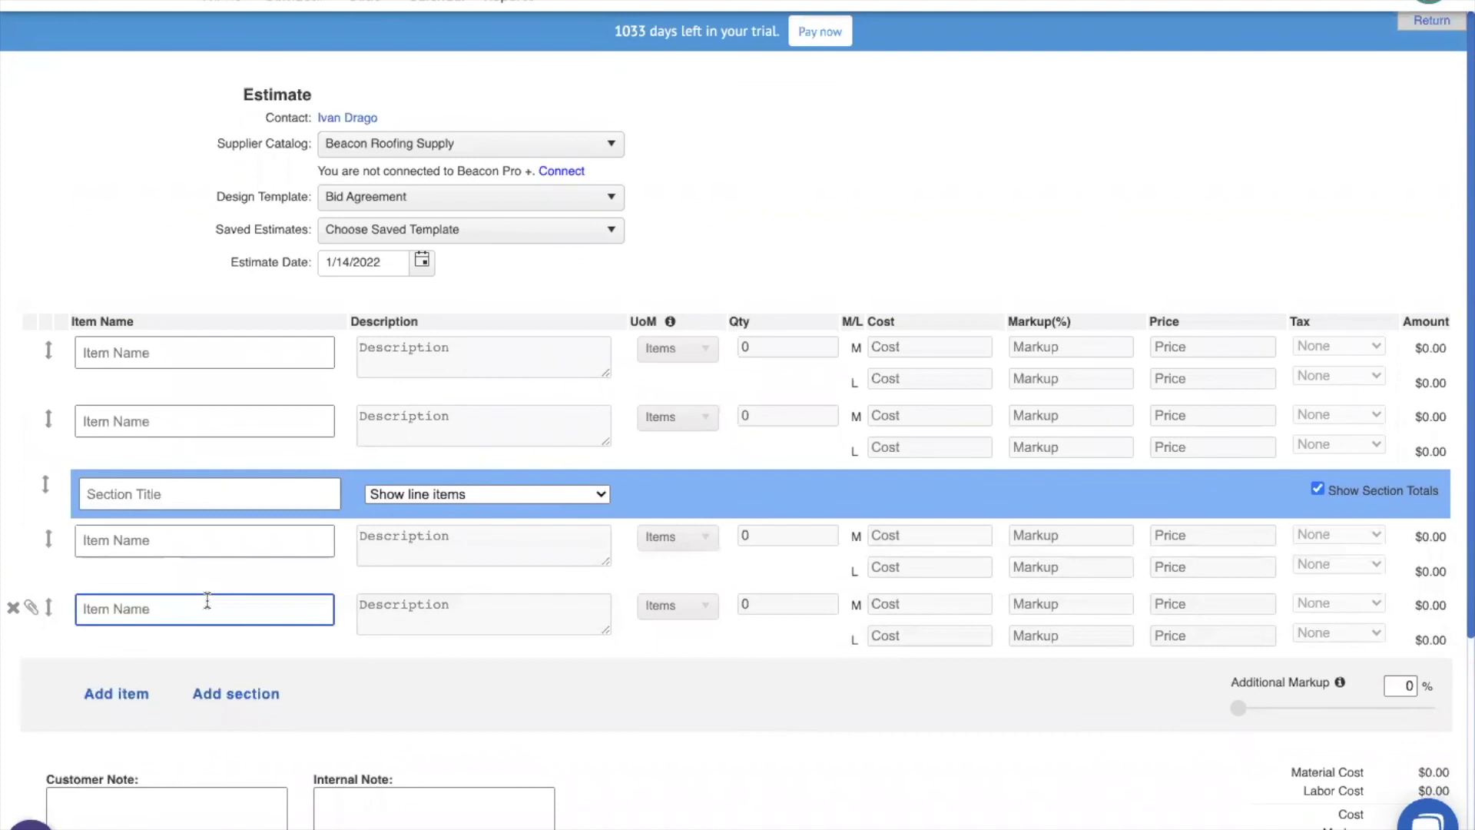